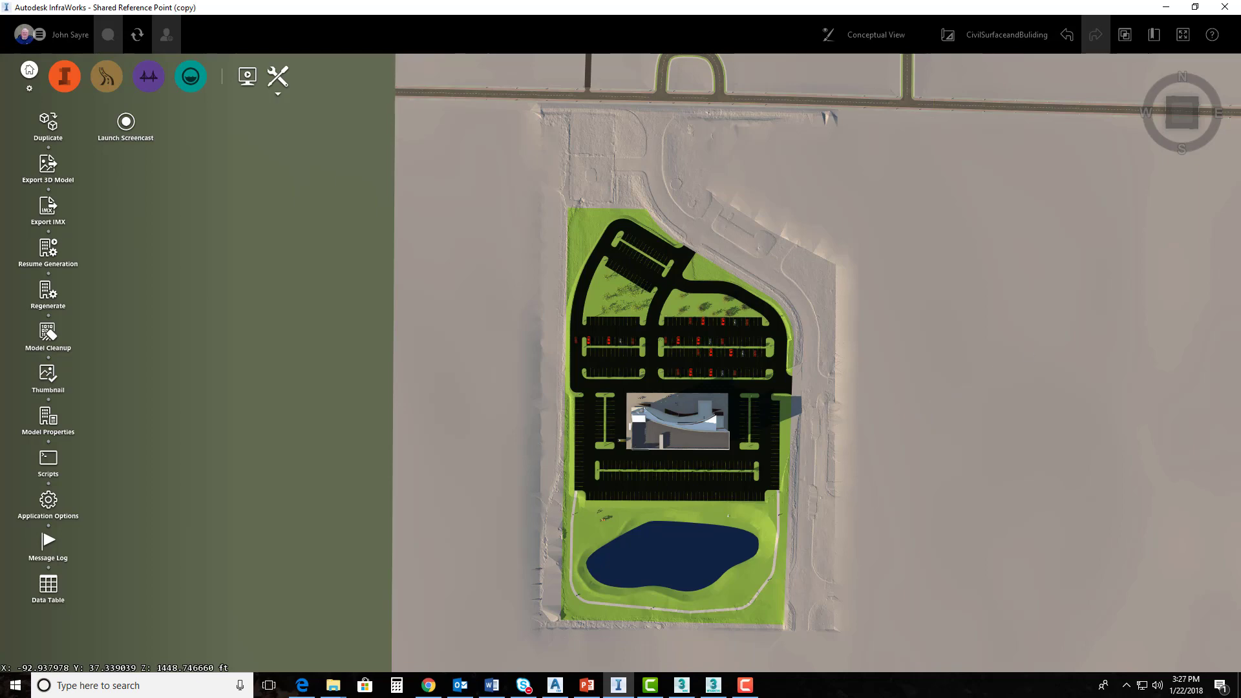
# Look over the exported FBX and POS files in the InfraWorks export folder window
pyautogui.moveTo(1240, 97); pyautogui.dragTo(633, 97)
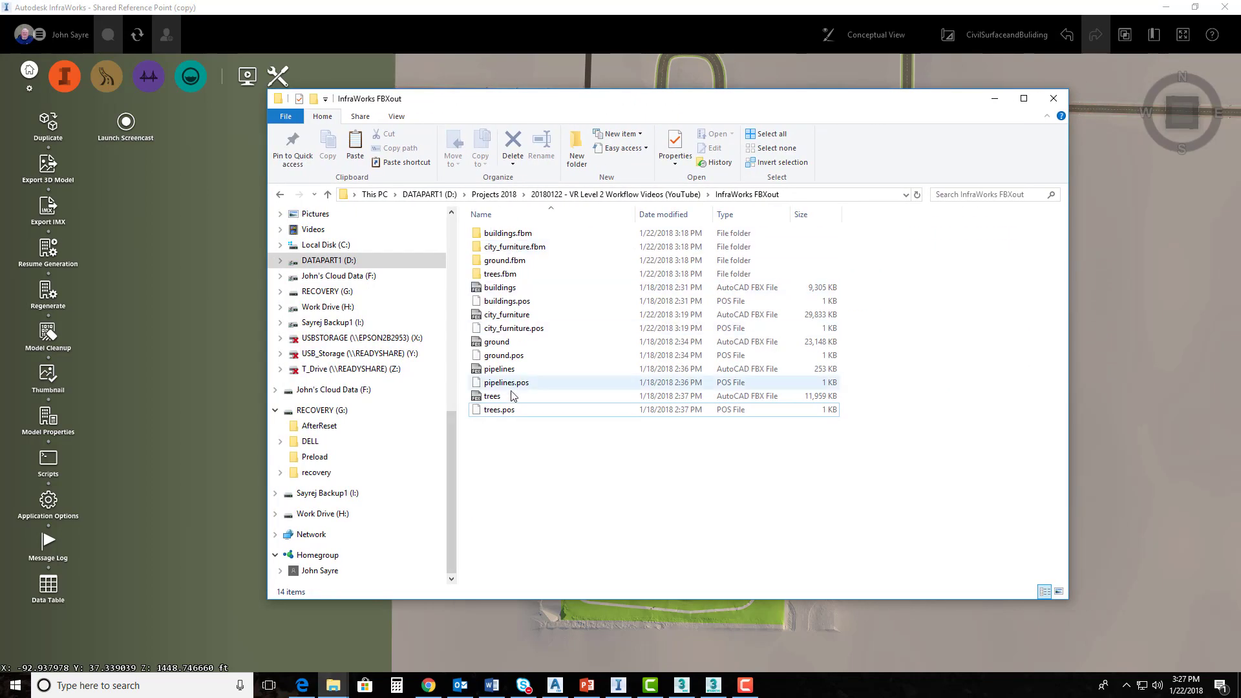
pyautogui.click(504, 409)
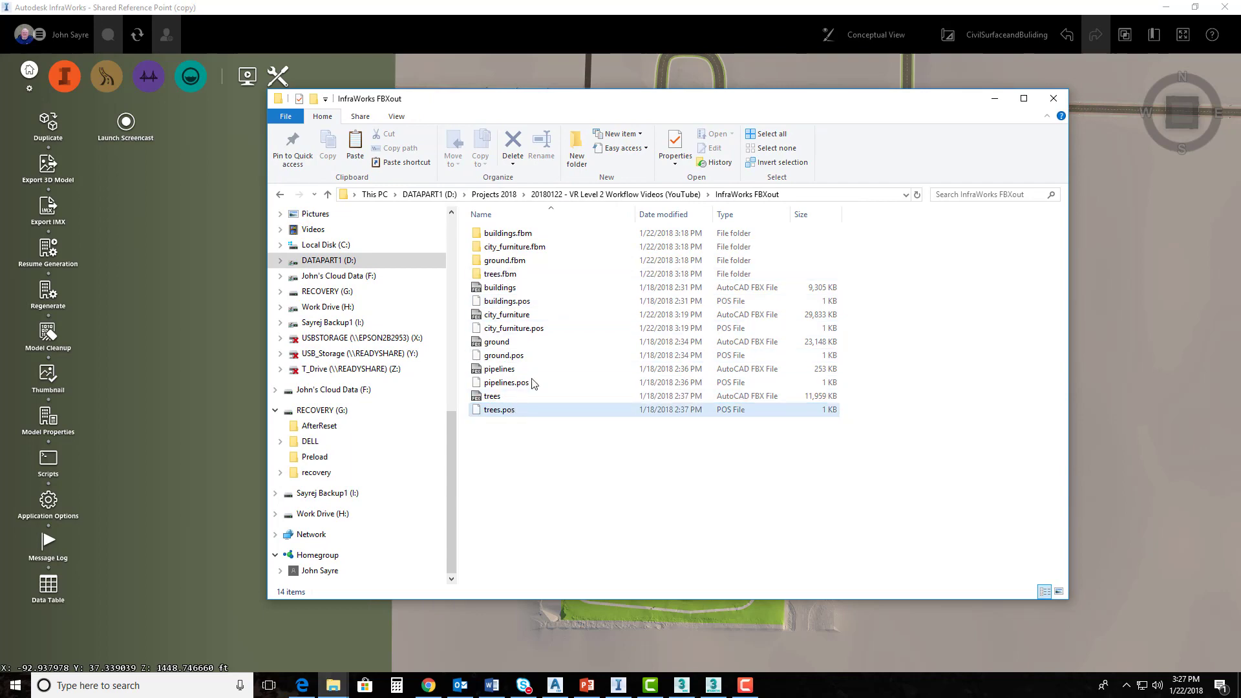
pyautogui.moveTo(530, 100); pyautogui.dragTo(1240, 102)
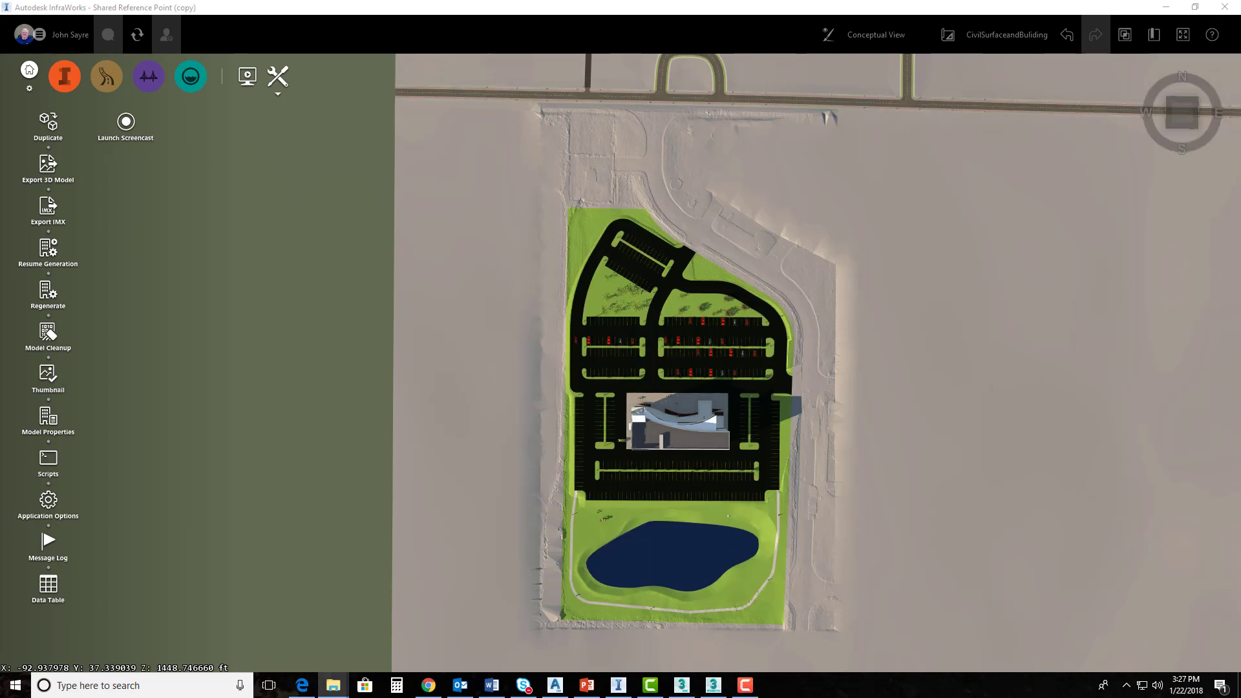
# In 3ds Max, start a file import and browse to the DATAPART1 (D:) drive
pyautogui.click(681, 684)
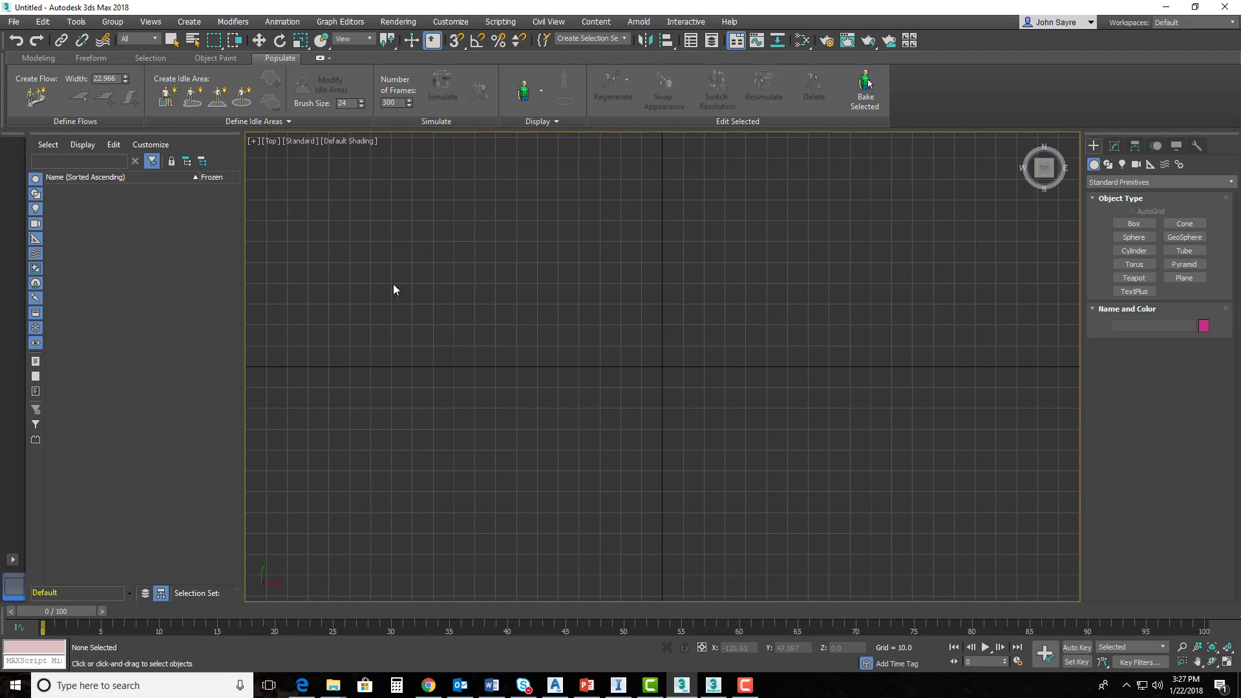
pyautogui.click(14, 22)
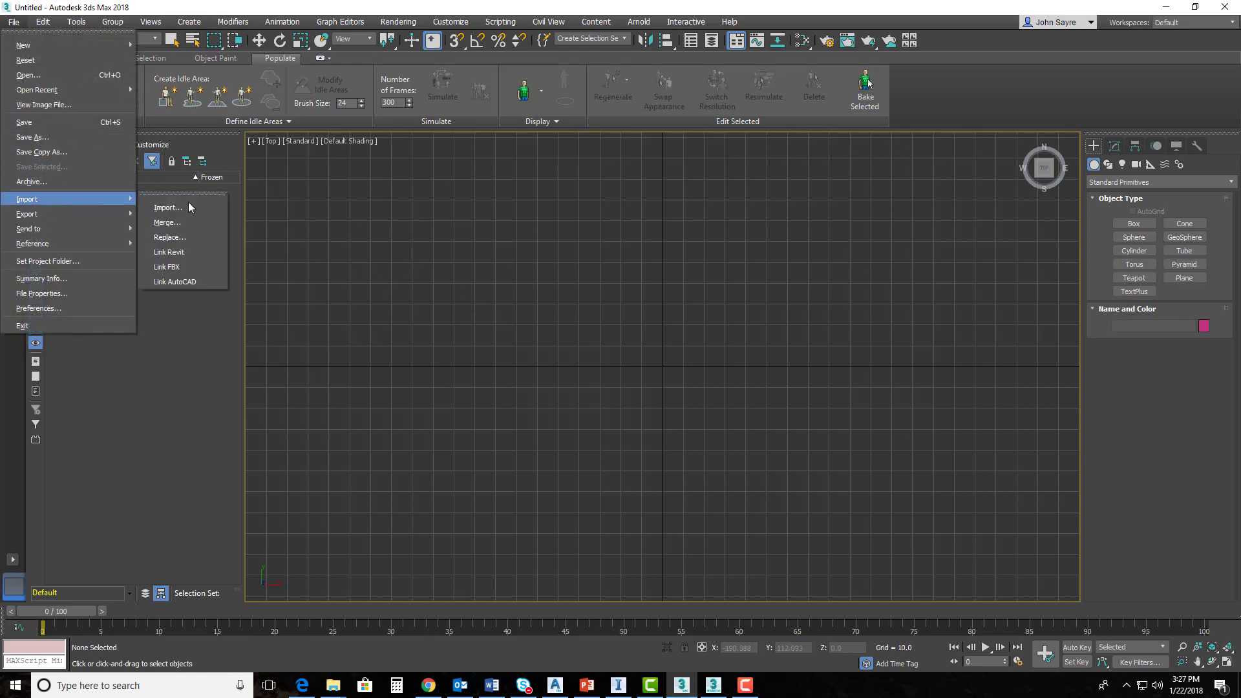
pyautogui.click(188, 201)
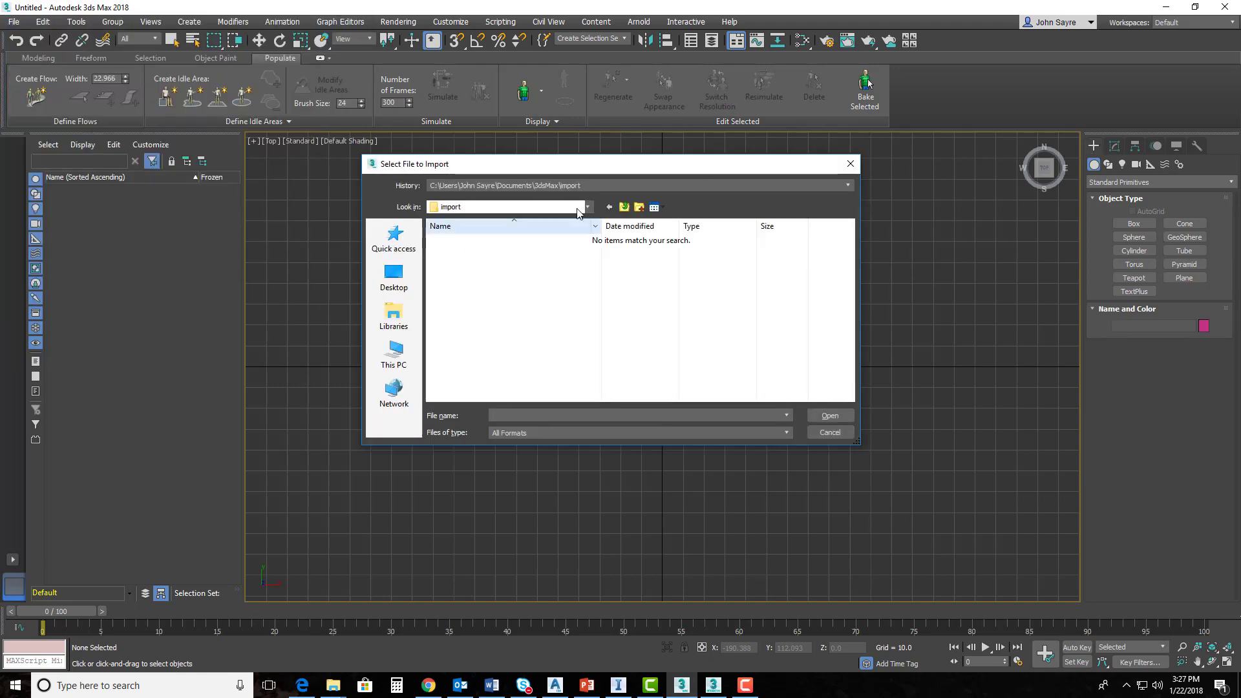
pyautogui.scroll(8, 589, 210)
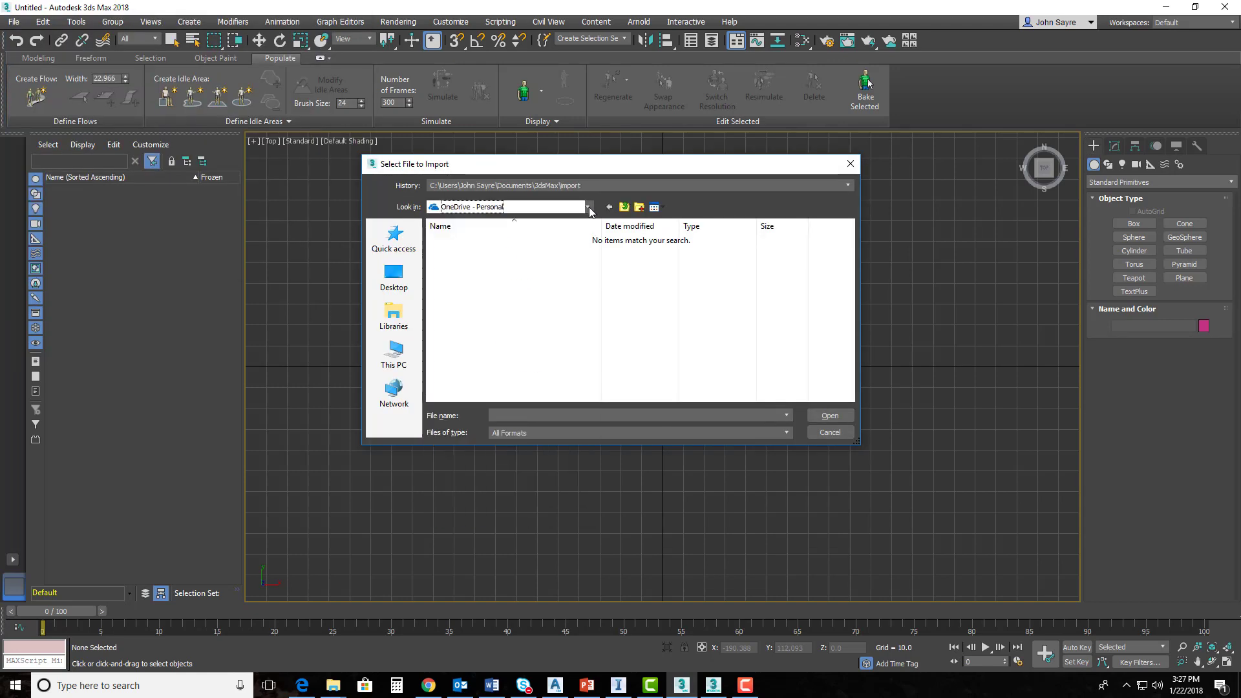
pyautogui.click(585, 208)
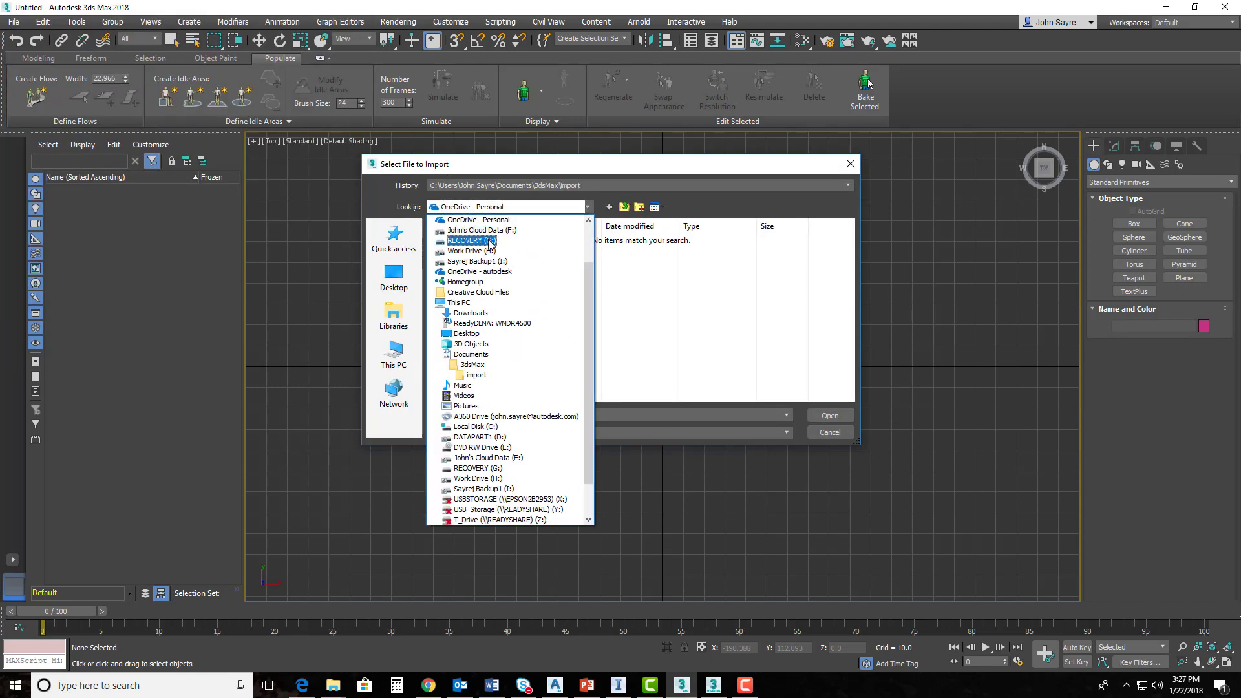
pyautogui.moveTo(584, 280); pyautogui.dragTo(584, 255)
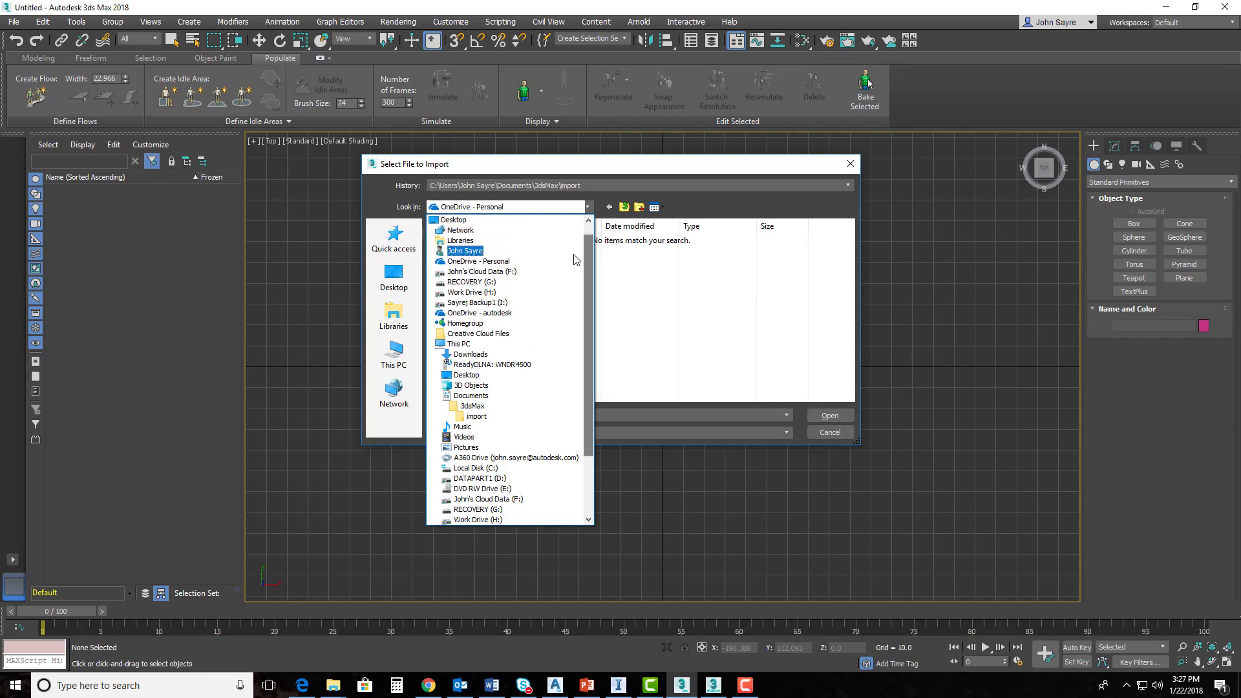
pyautogui.click(479, 478)
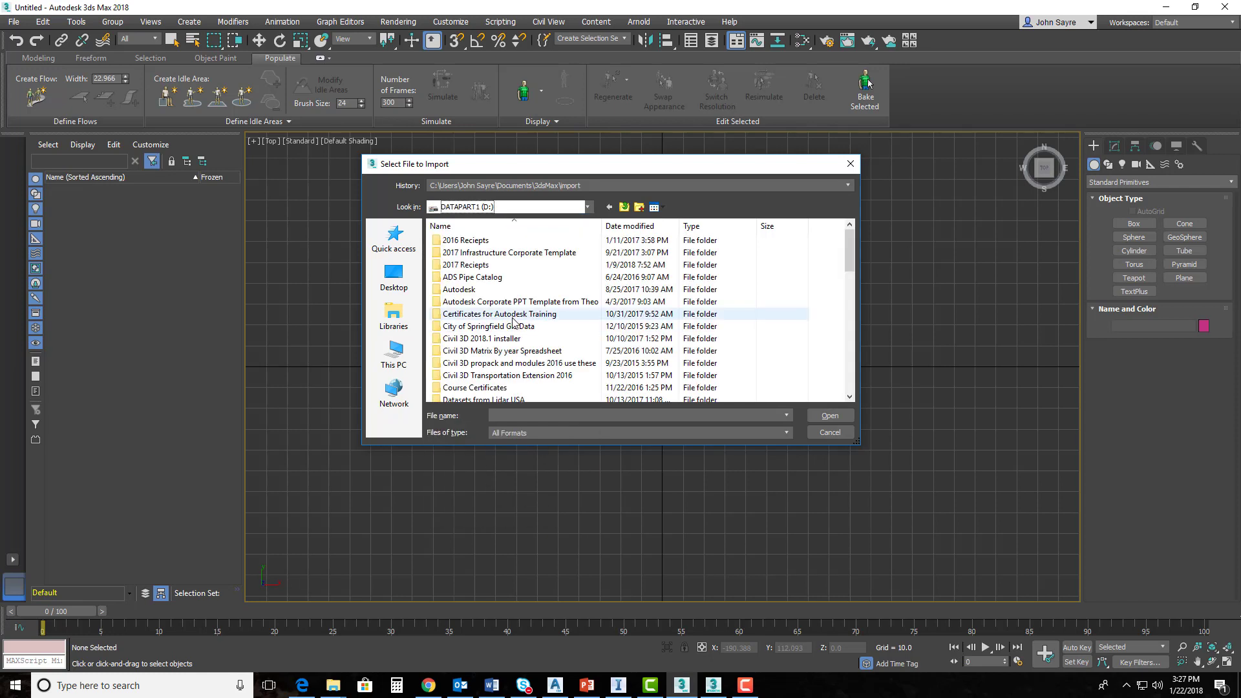
# Import ground.fbx from Projects 2018 > VR Level 2 workflow videos > InfraWorks FBXout
pyautogui.scroll(-5, 515, 320)
pyautogui.scroll(-5, 516, 320)
pyautogui.doubleClick(516, 317)
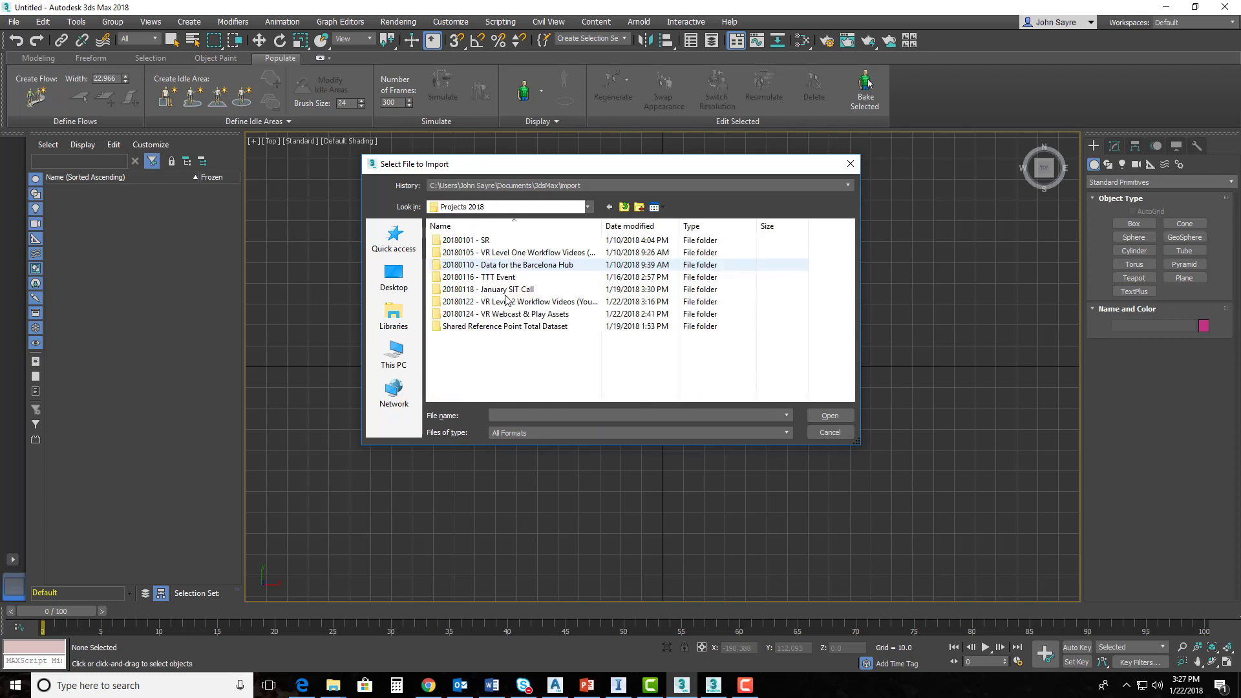
pyautogui.doubleClick(517, 301)
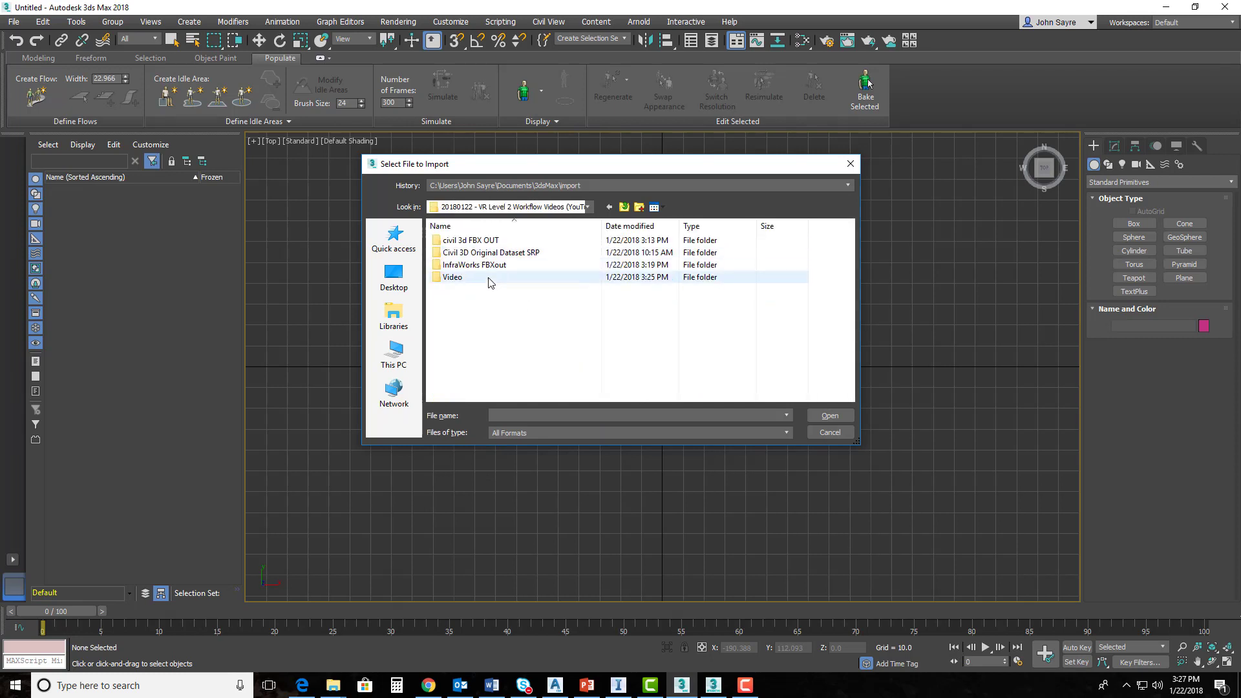
pyautogui.doubleClick(493, 271)
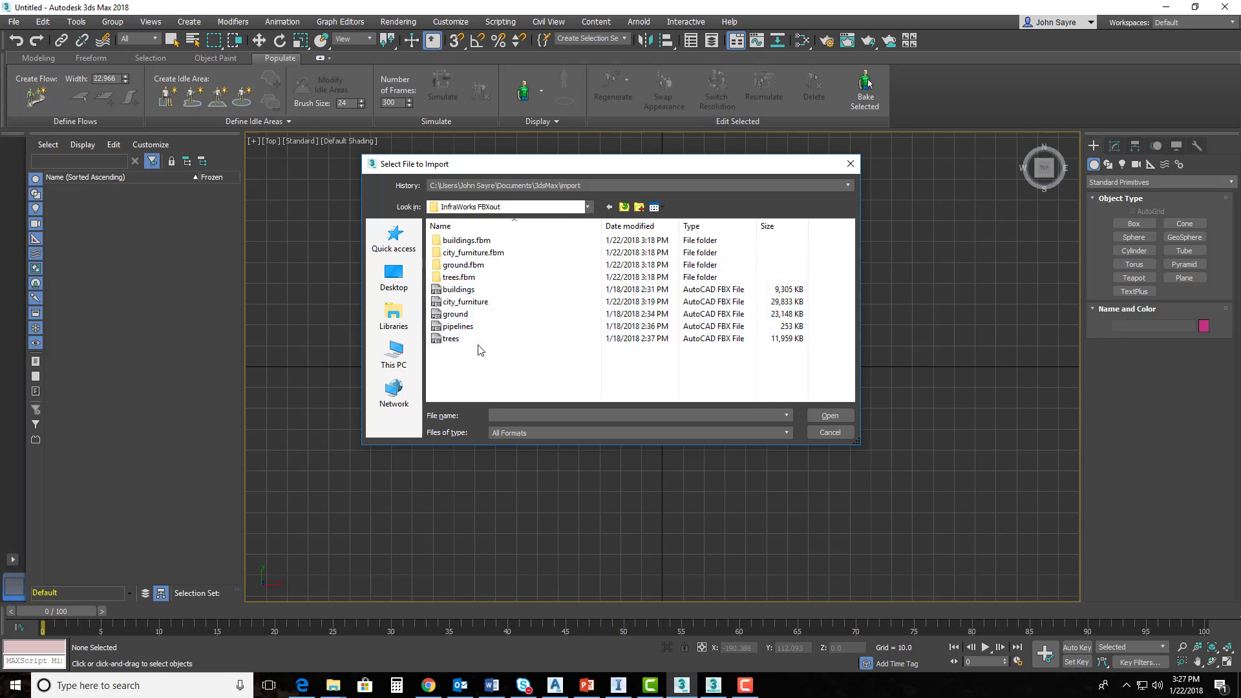
pyautogui.click(457, 315)
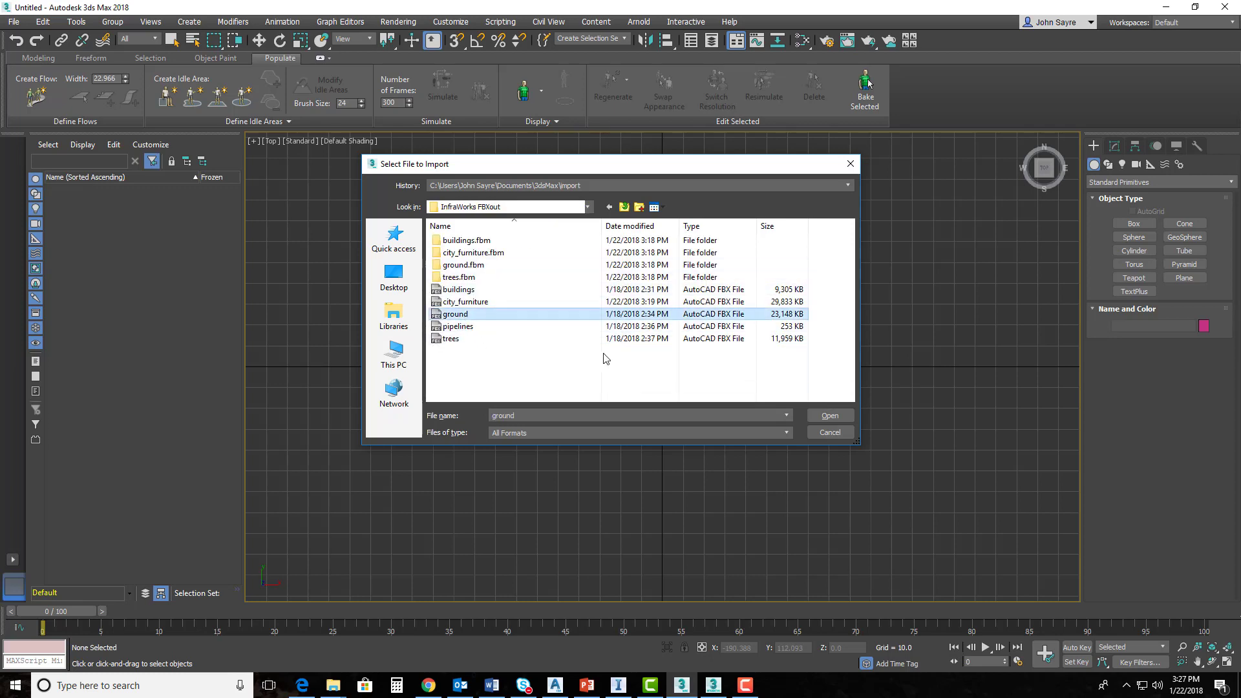
pyautogui.click(815, 416)
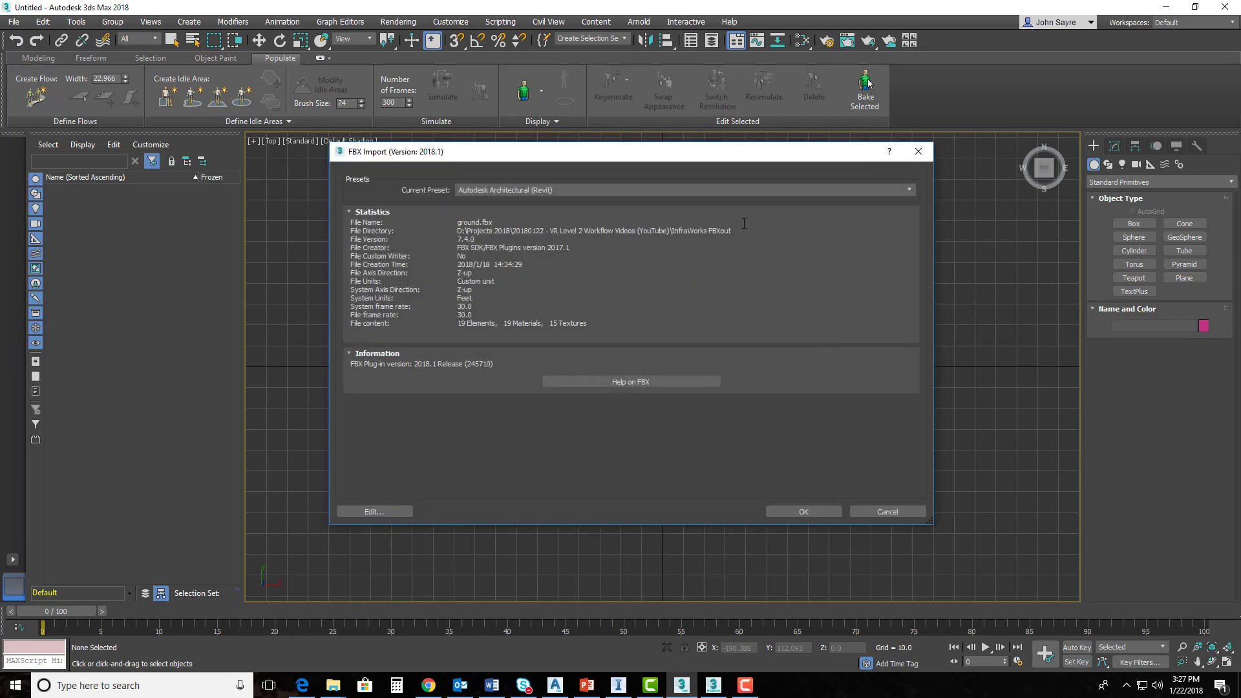
pyautogui.click(803, 511)
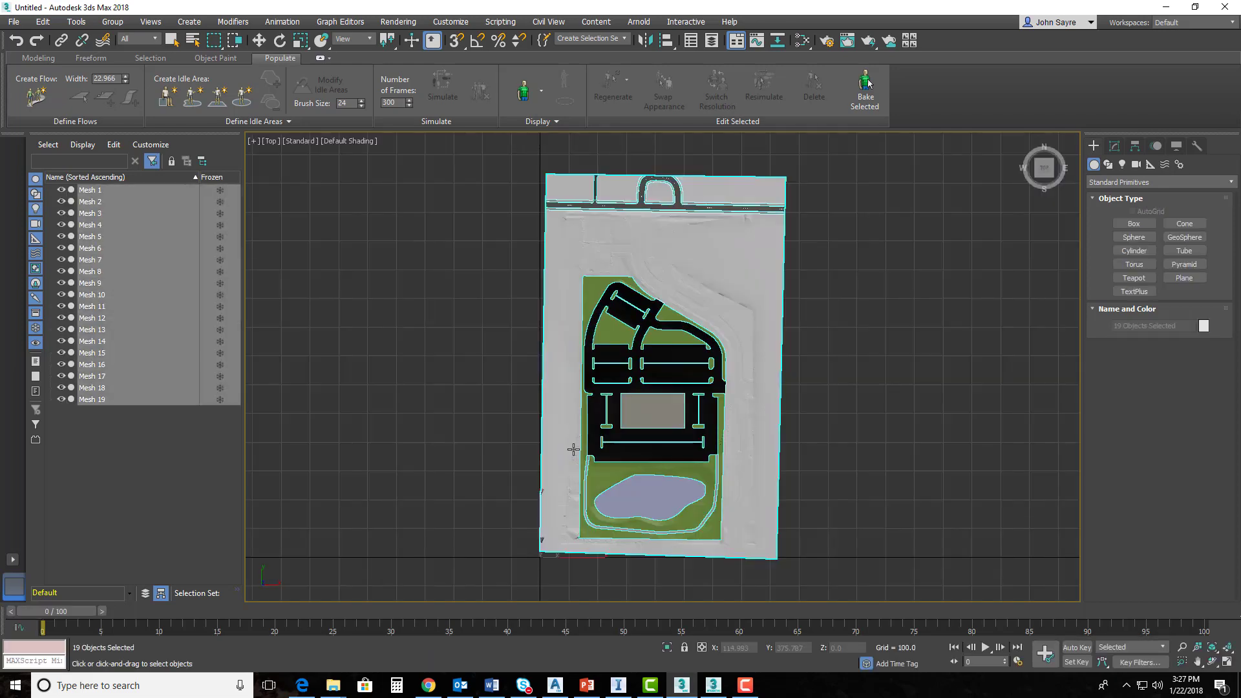
# Import buildings.fbx into the scene with the default FBX Import settings
pyautogui.click(14, 21)
pyautogui.moveTo(52, 199)
pyautogui.click(179, 200)
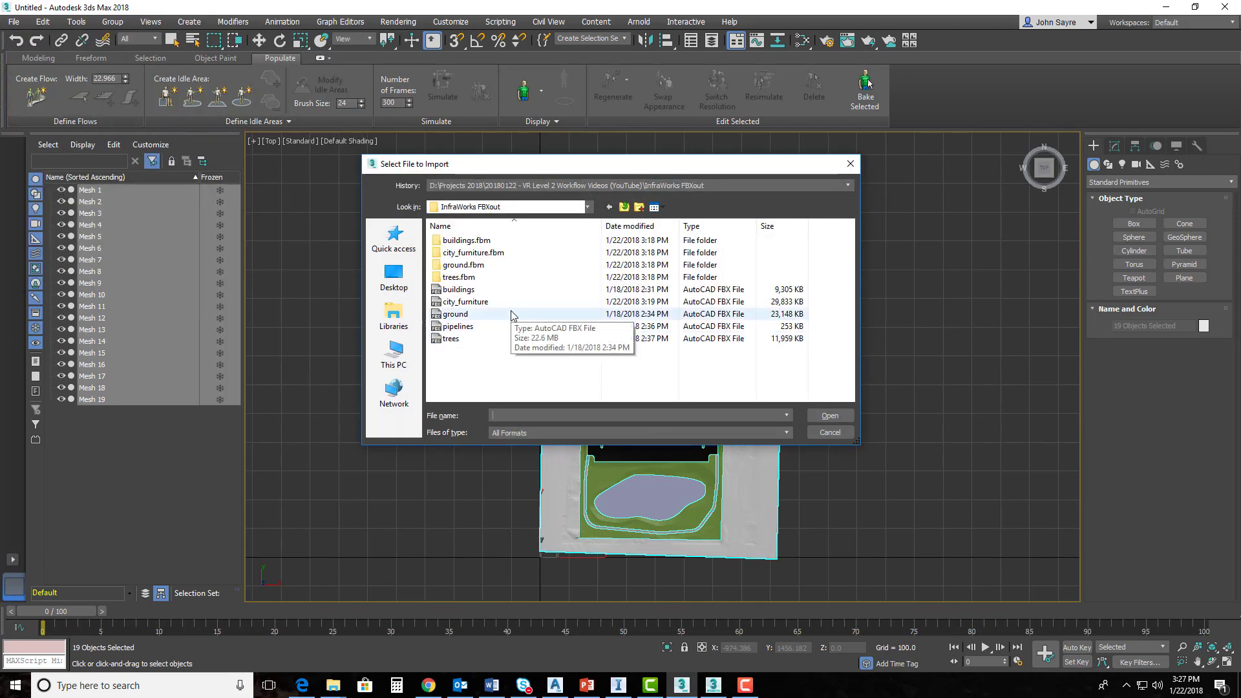
pyautogui.click(460, 289)
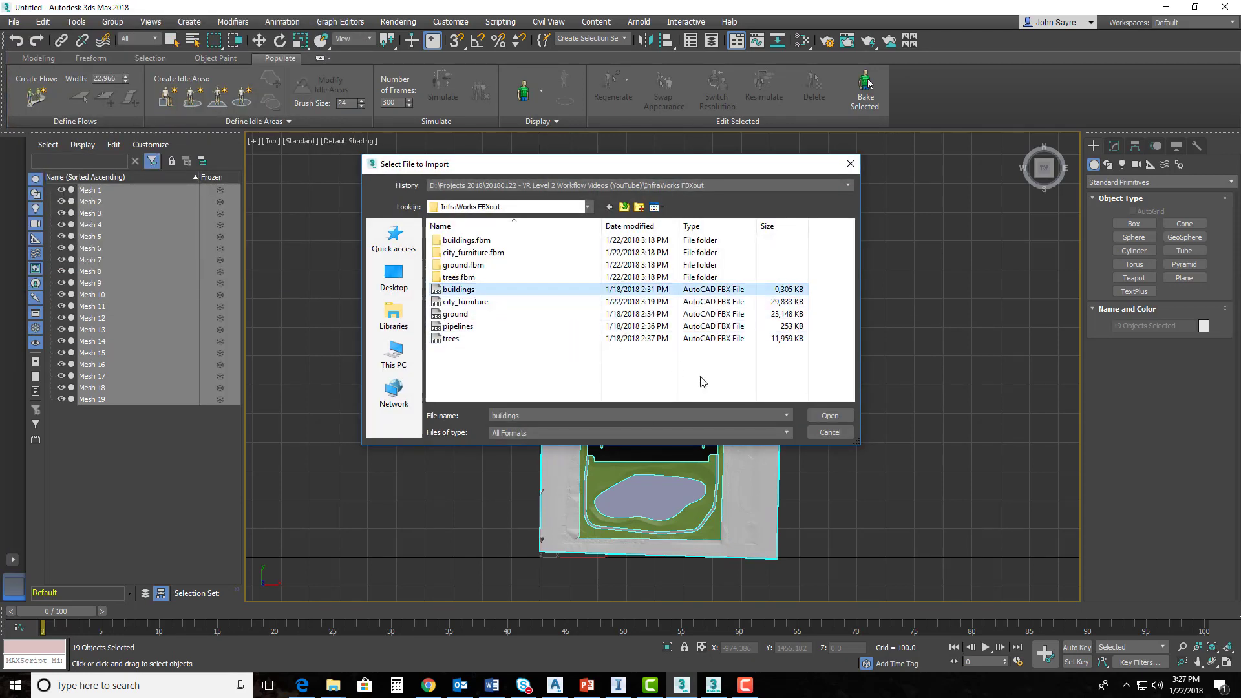
pyautogui.click(830, 415)
pyautogui.click(792, 509)
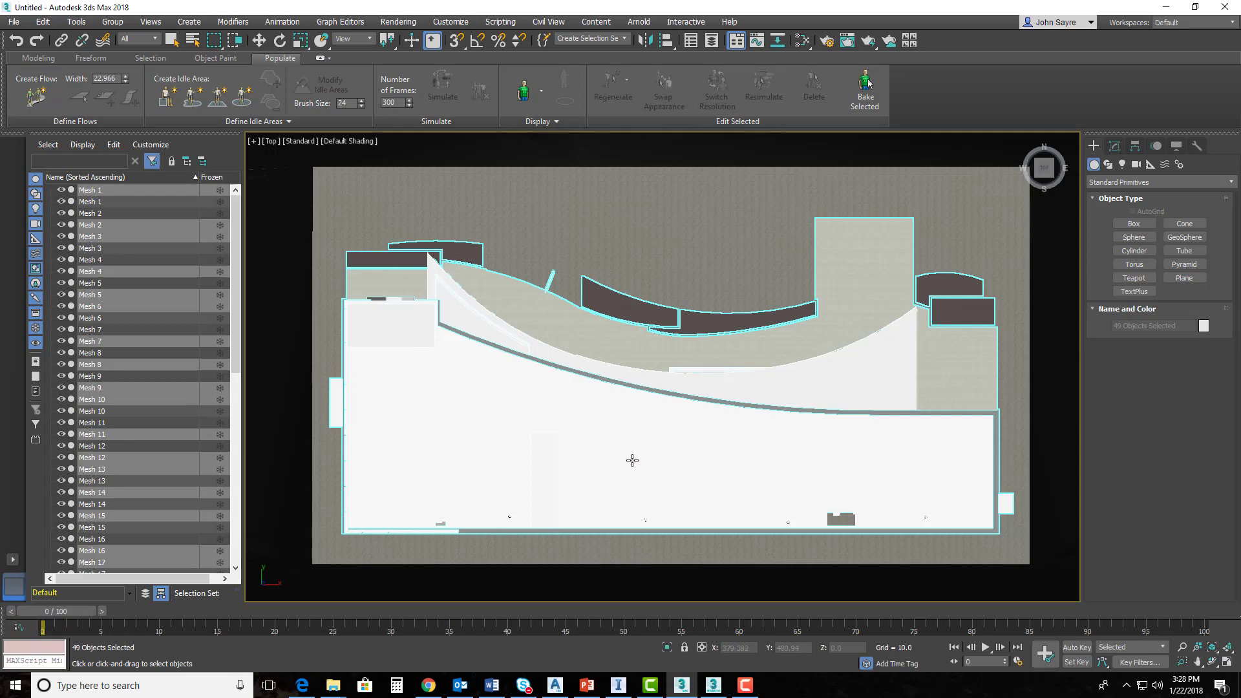
# Import city_furniture.fbx into the scene with the default FBX Import settings
pyautogui.scroll(-10, 633, 460)
pyautogui.click(14, 21)
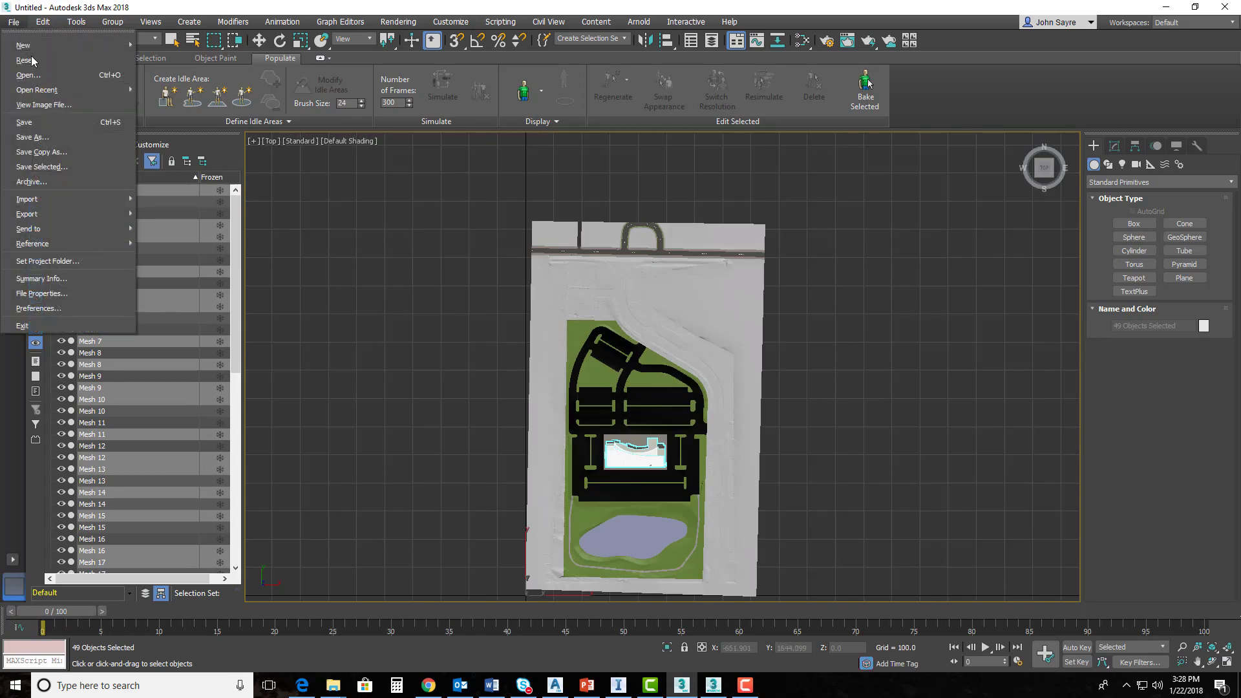
pyautogui.moveTo(48, 199)
pyautogui.click(192, 208)
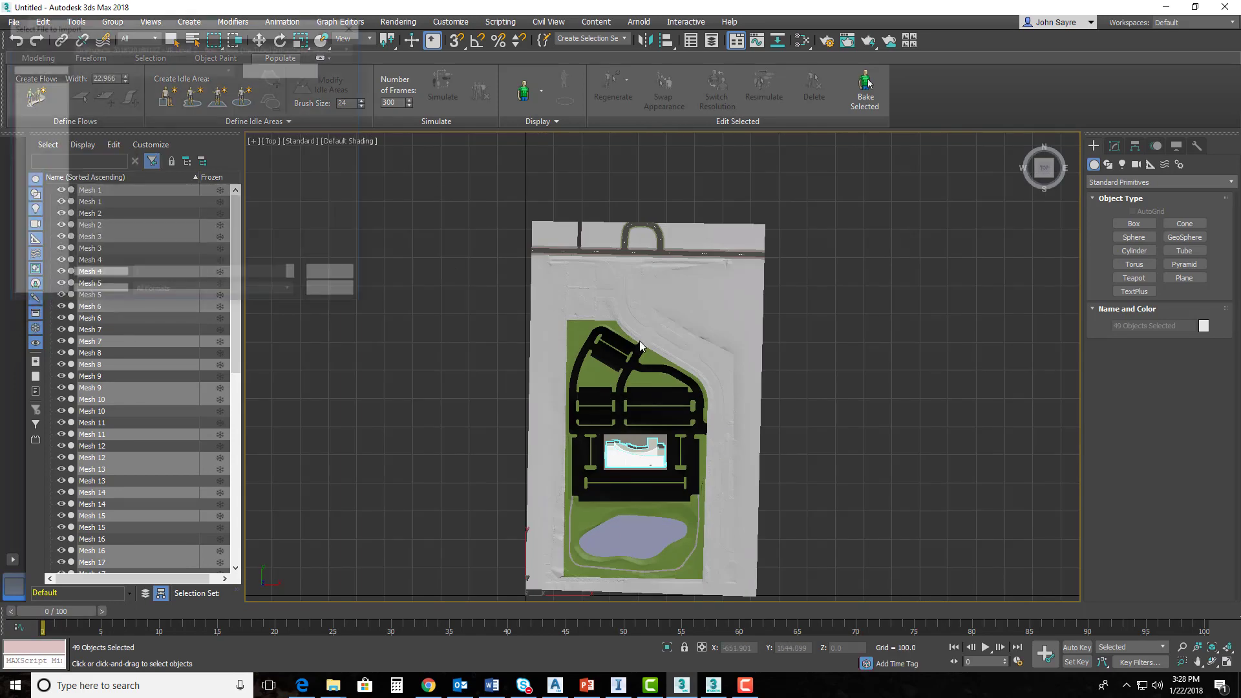
pyautogui.click(479, 302)
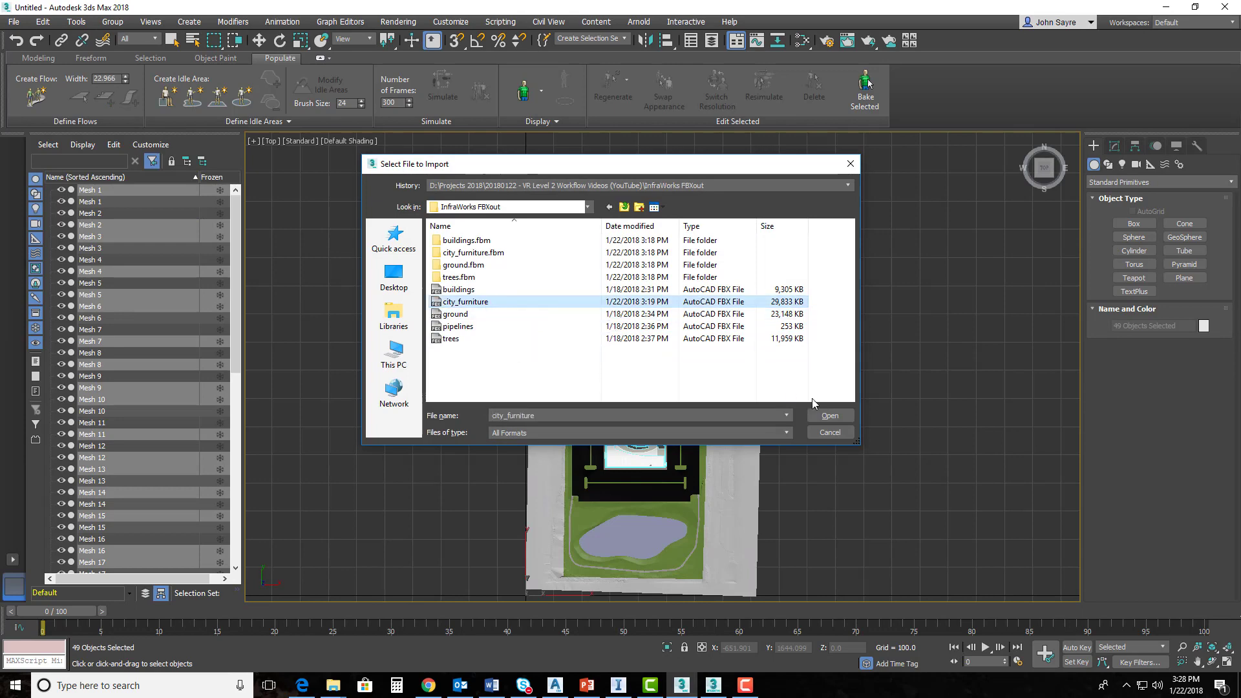
pyautogui.click(828, 416)
pyautogui.click(832, 511)
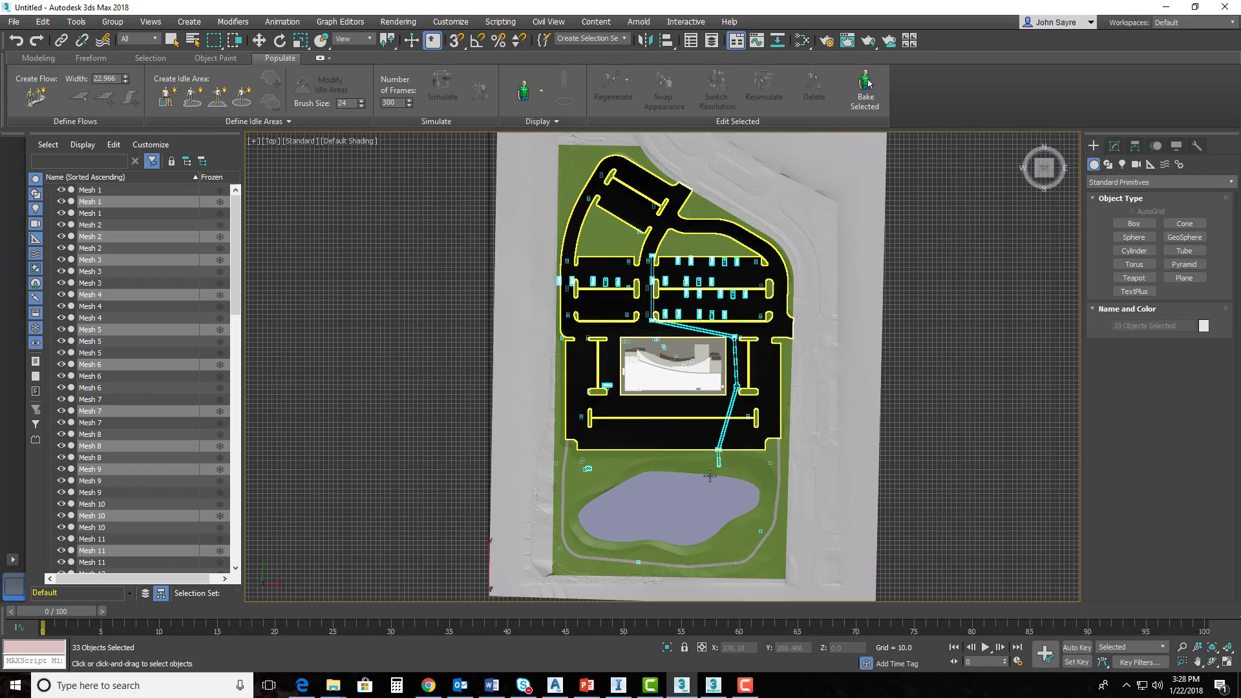
# Import pipelines.fbx from the InfraWorks FBXout folder with default FBX settings
pyautogui.click(13, 22)
pyautogui.moveTo(67, 199)
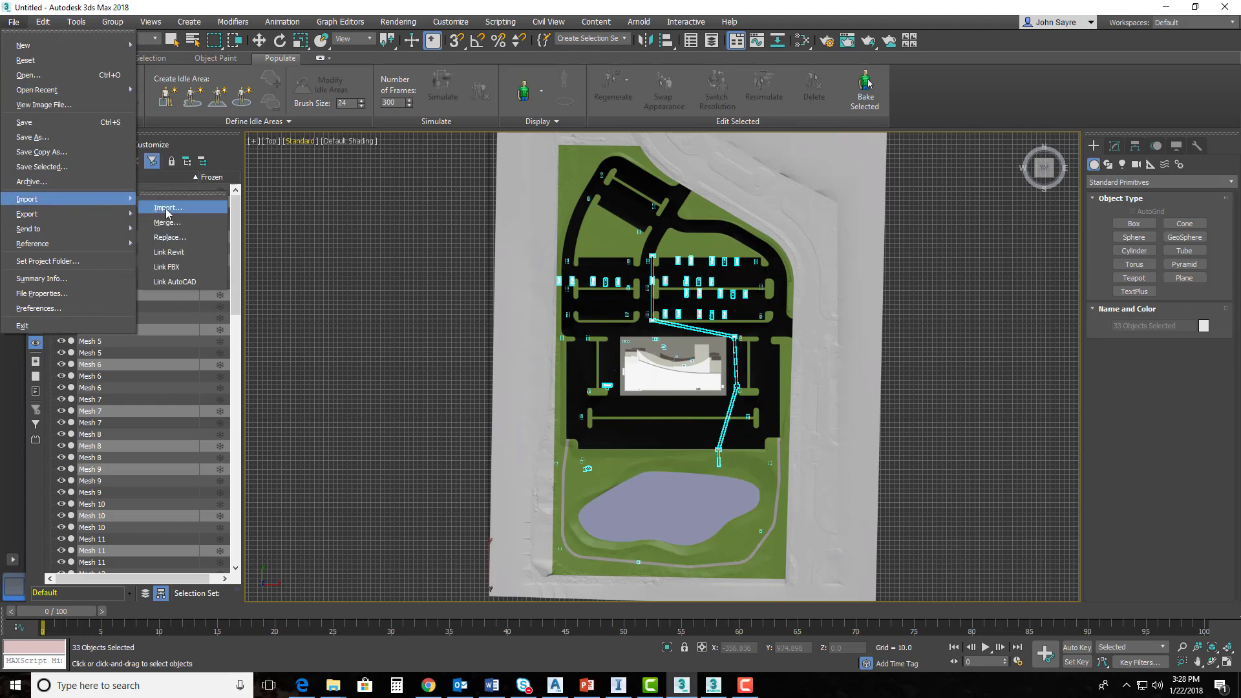
pyautogui.click(166, 208)
pyautogui.click(481, 327)
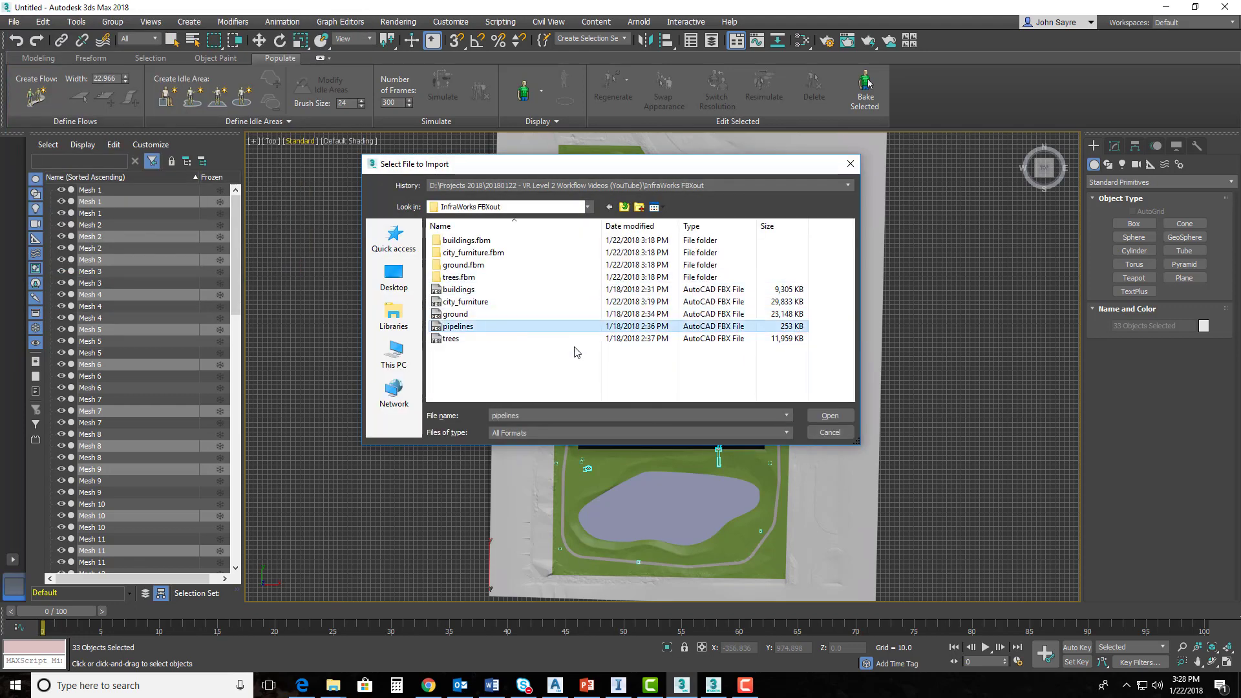
pyautogui.click(830, 415)
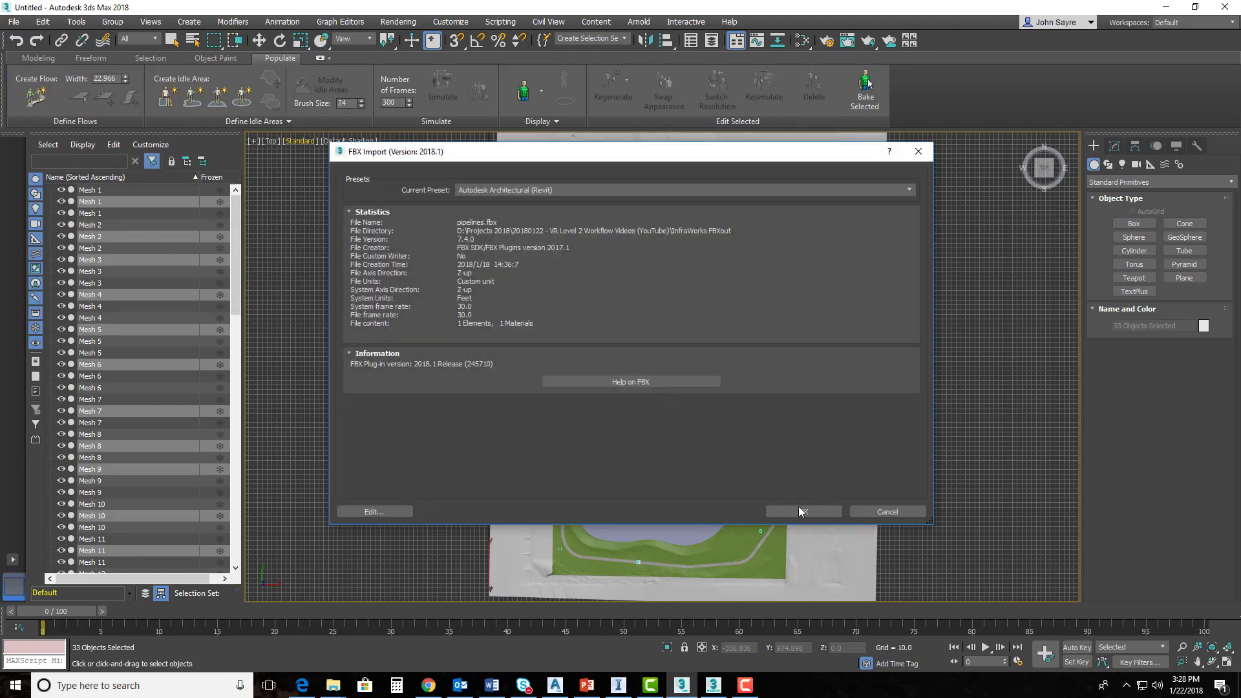
pyautogui.click(800, 511)
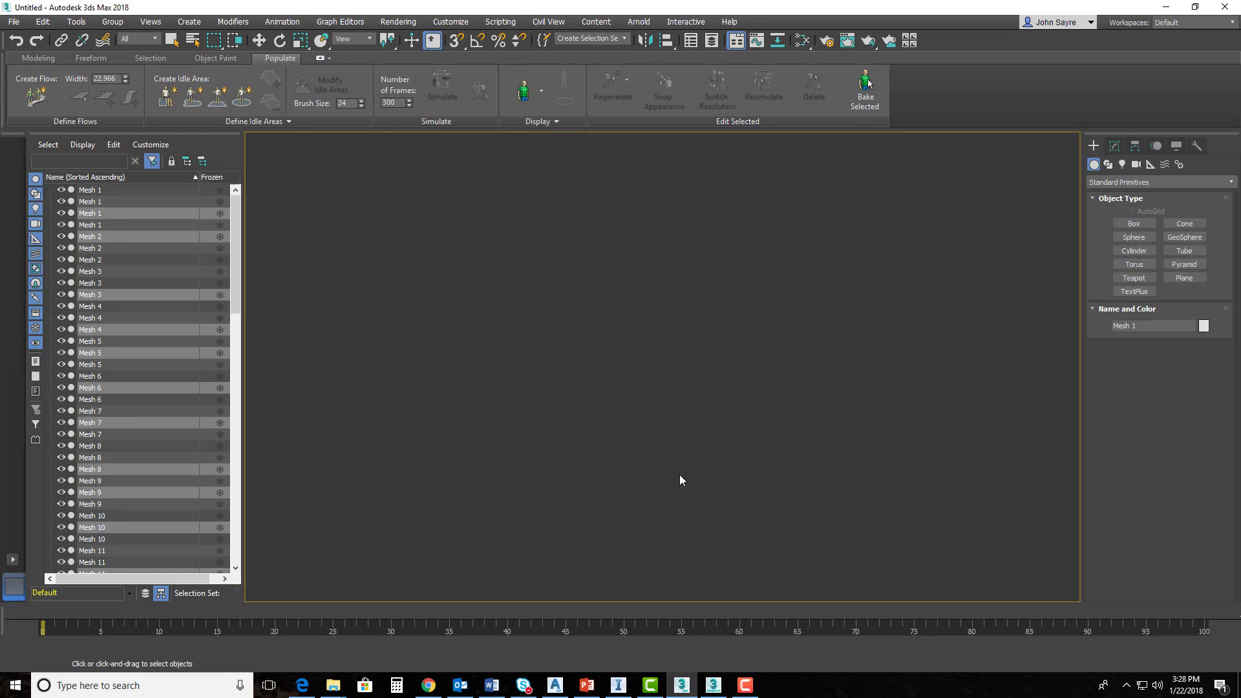
pyautogui.scroll(10, 649, 538)
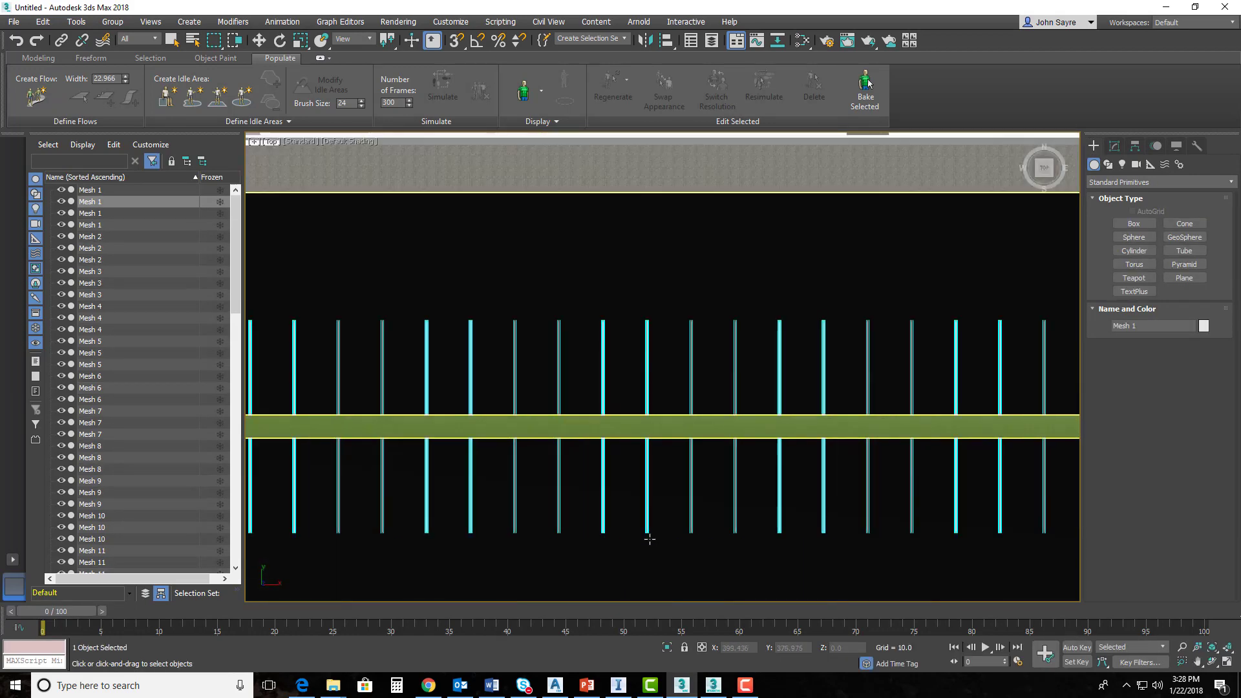
pyautogui.scroll(-10, 650, 539)
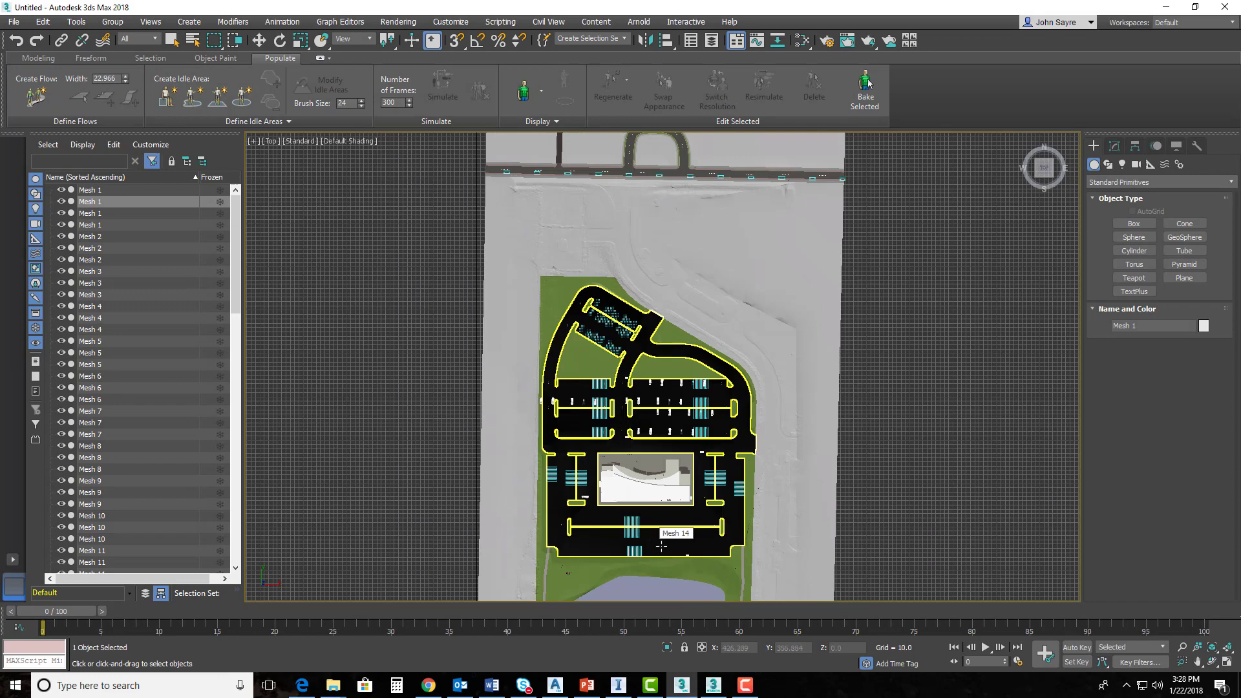
pyautogui.scroll(-2, 661, 546)
pyautogui.scroll(2, 618, 414)
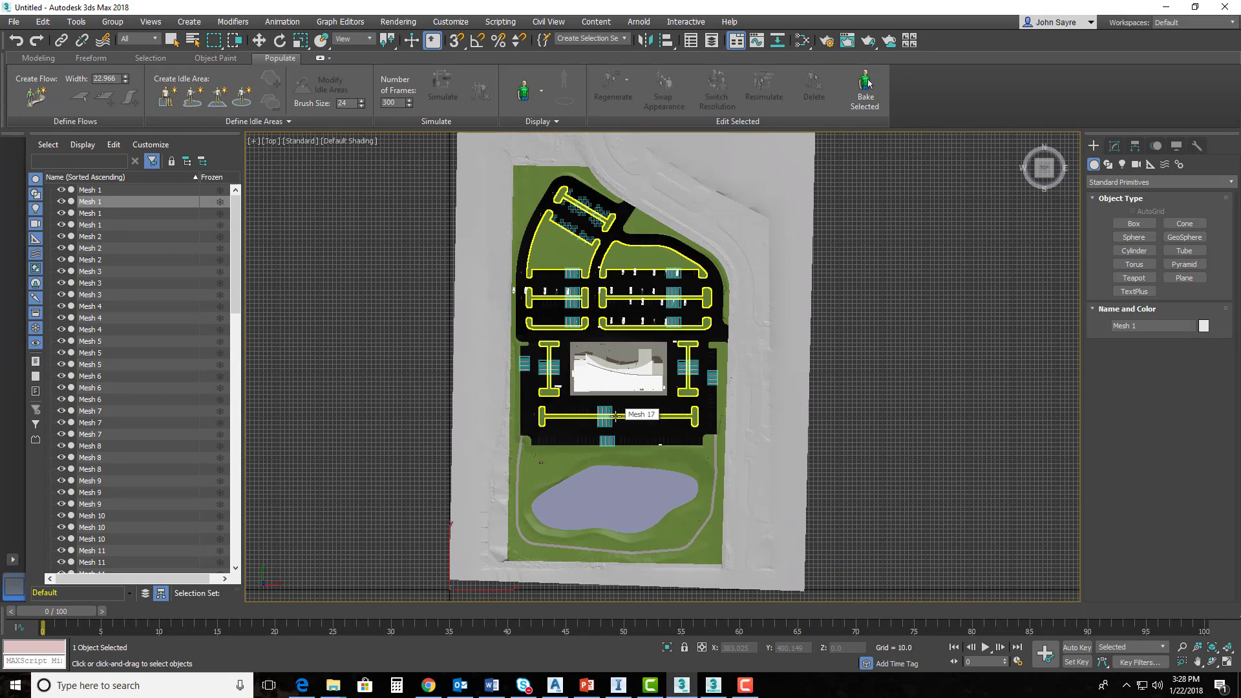
# Import trees.fbx from the InfraWorks FBXout folder, accepting the FBX Import settings
pyautogui.click(14, 24)
pyautogui.moveTo(111, 200)
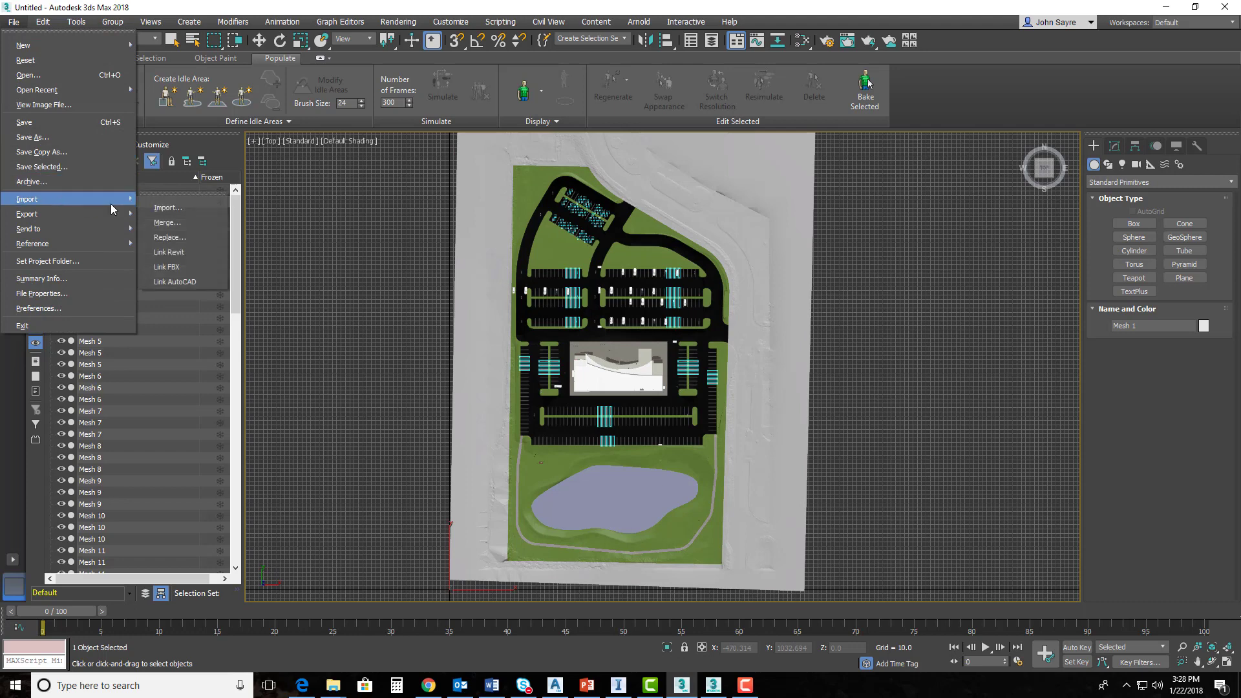
pyautogui.click(195, 207)
pyautogui.click(453, 338)
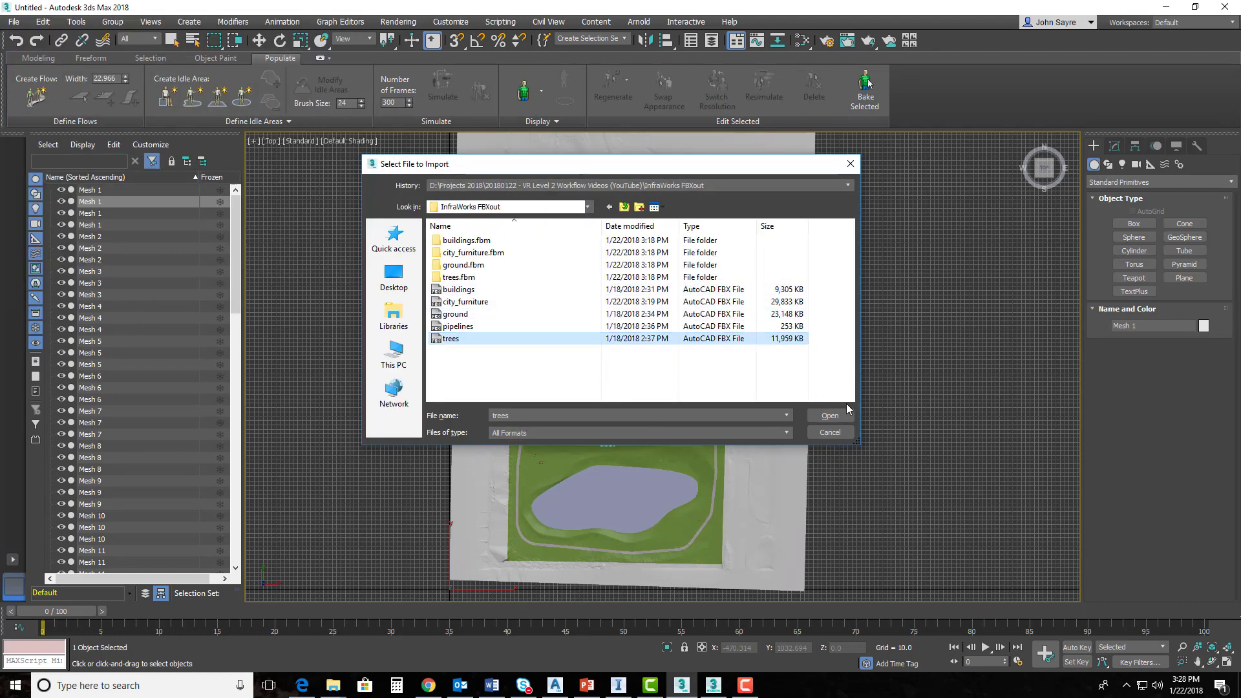
pyautogui.click(832, 416)
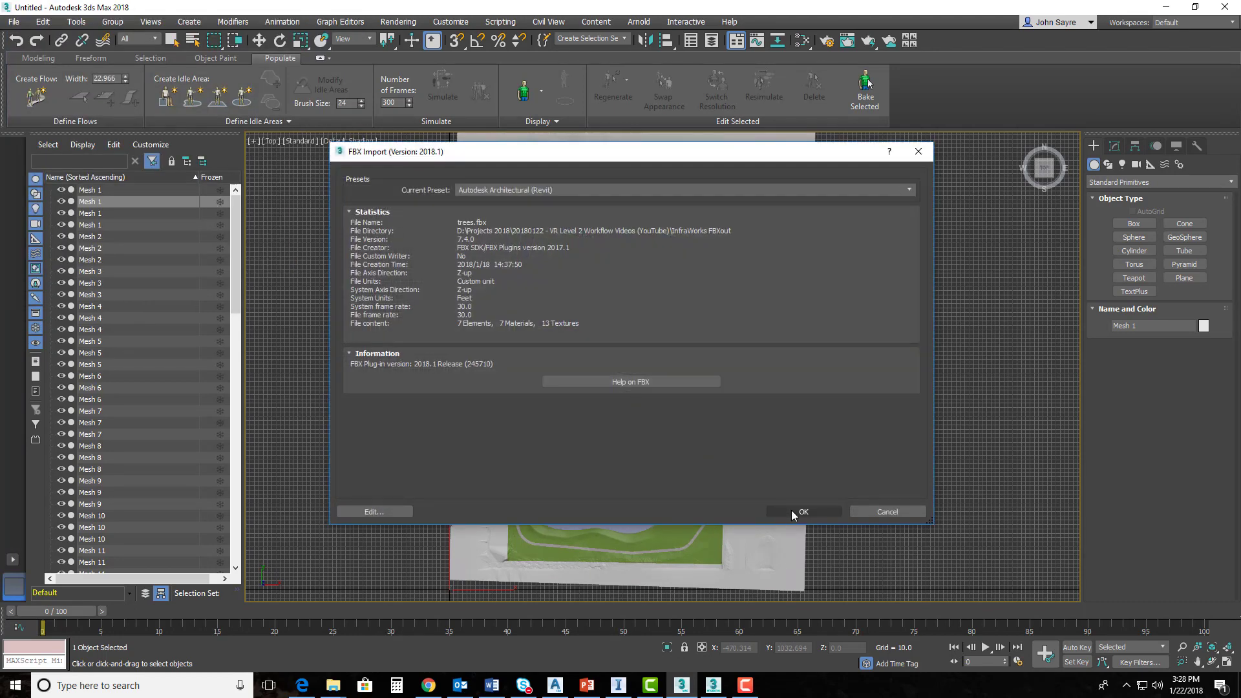
pyautogui.click(794, 512)
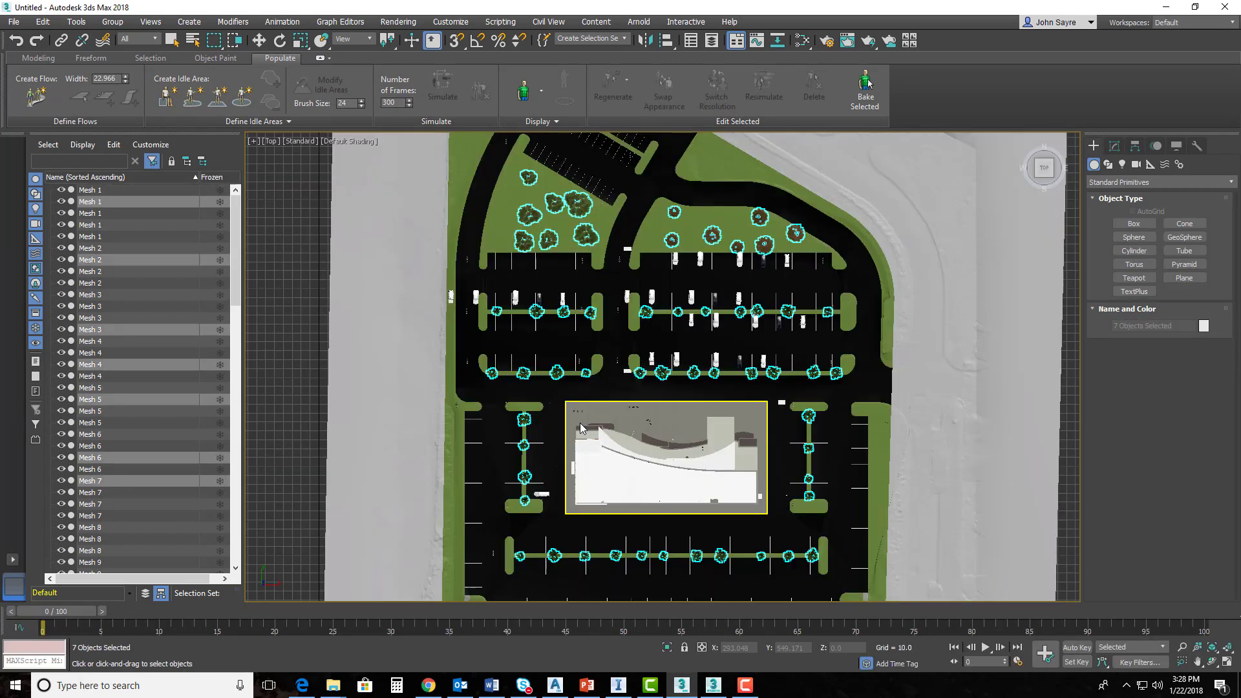
# Zoom out and pan the Top viewport to frame the whole tree-filled site, then bring up Save File As
pyautogui.scroll(-6, 580, 421)
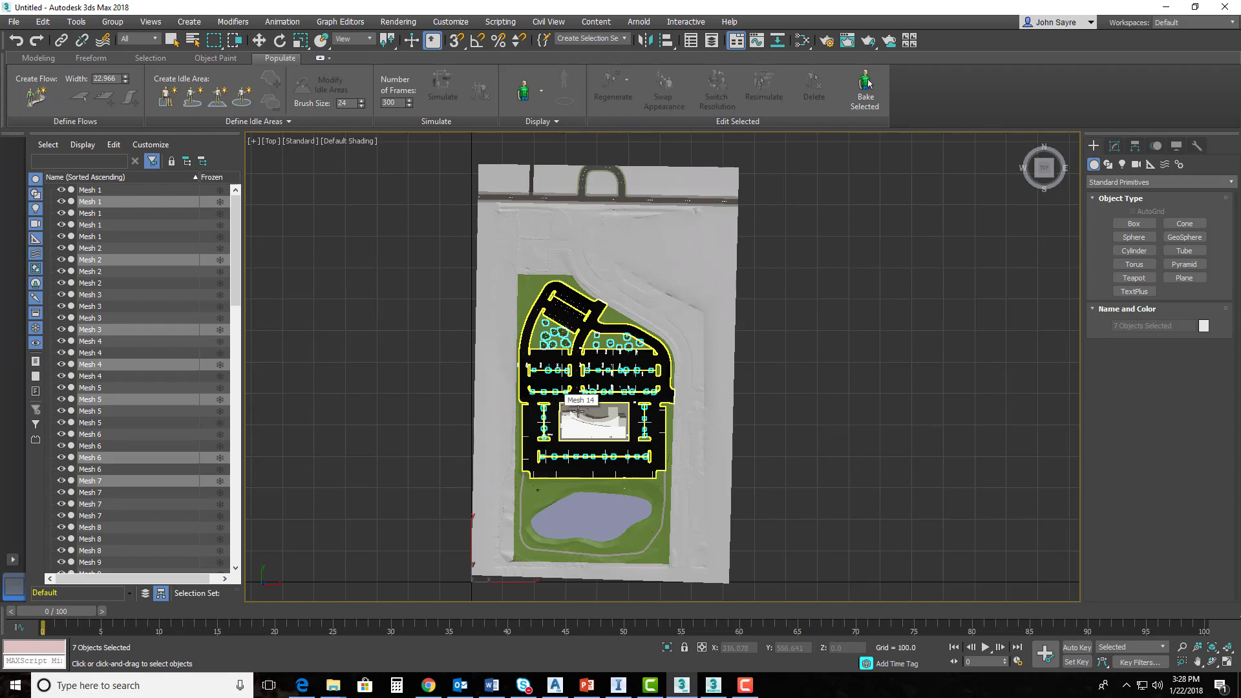
pyautogui.moveTo(577, 412); pyautogui.dragTo(625, 410, button='middle')
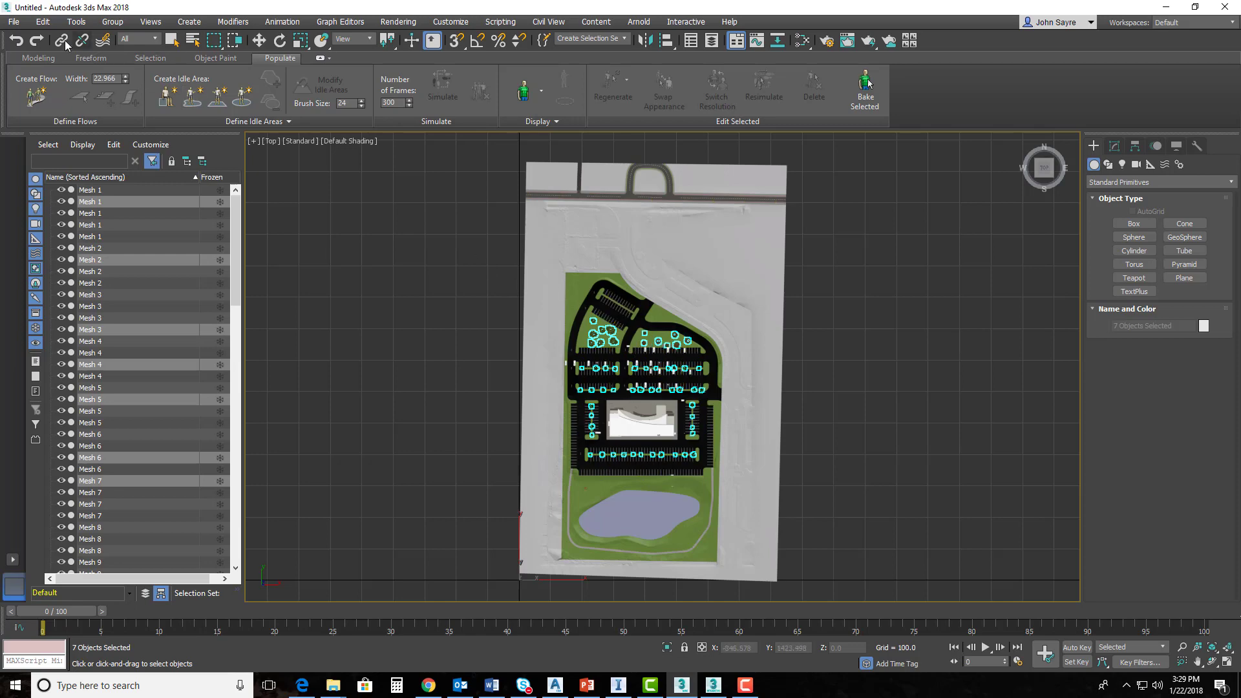
pyautogui.click(13, 21)
pyautogui.press('Escape')
# Create a '3ds Max Files' folder in D:\Projects 2018\VR Level 2 Workflow Videos
pyautogui.click(587, 208)
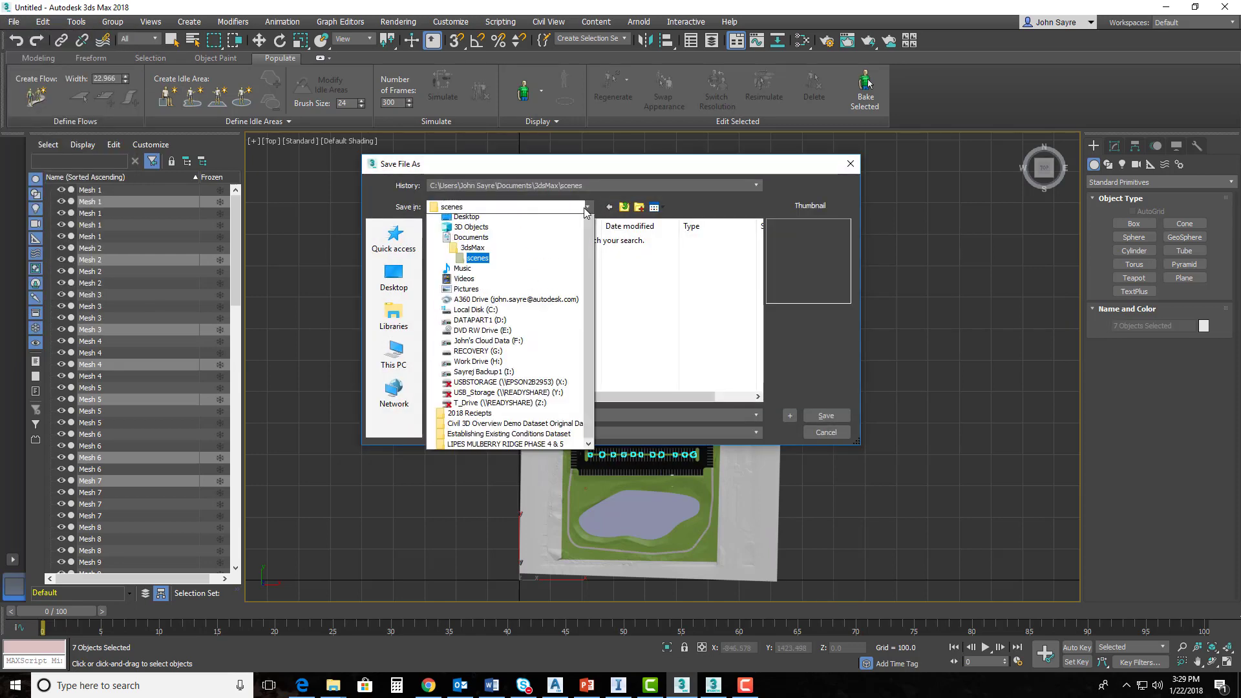
pyautogui.click(486, 395)
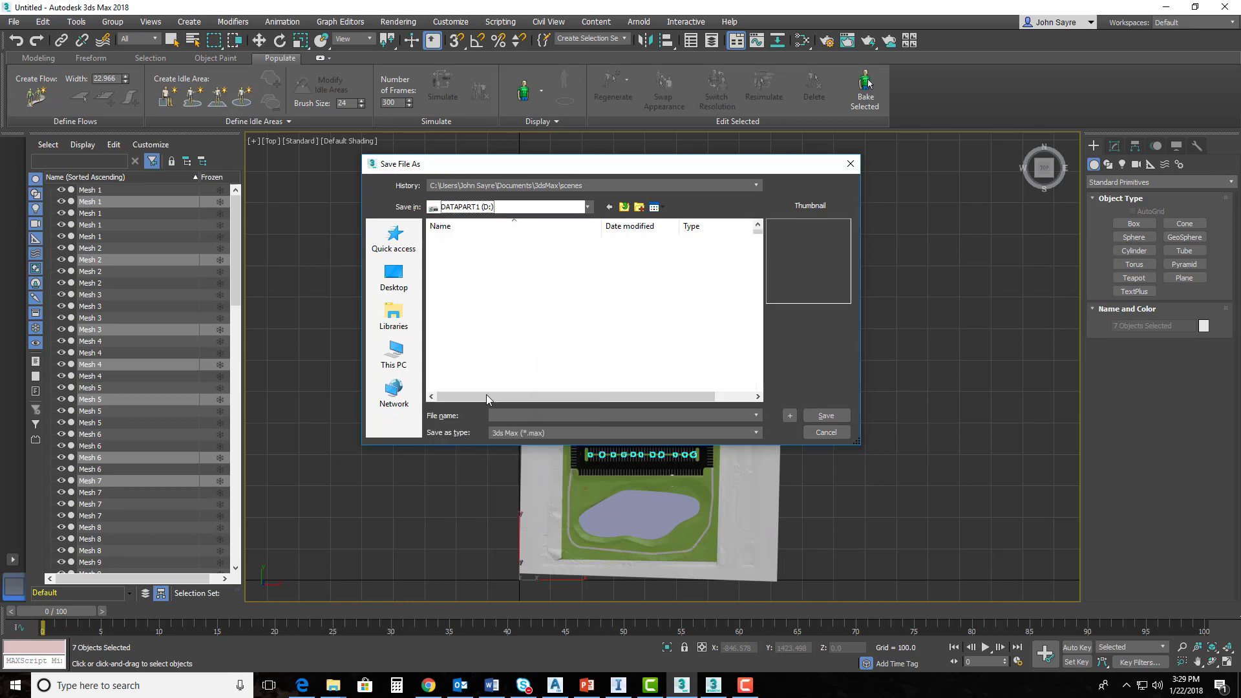
pyautogui.scroll(-10, 525, 343)
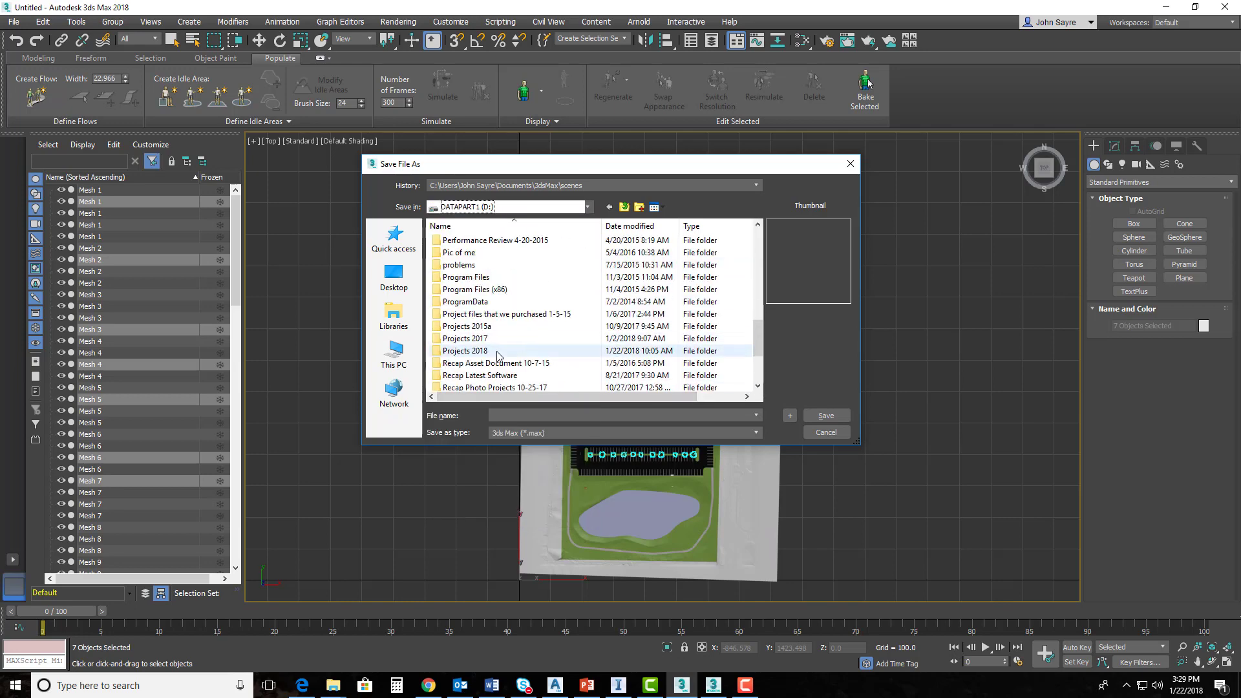
pyautogui.doubleClick(494, 351)
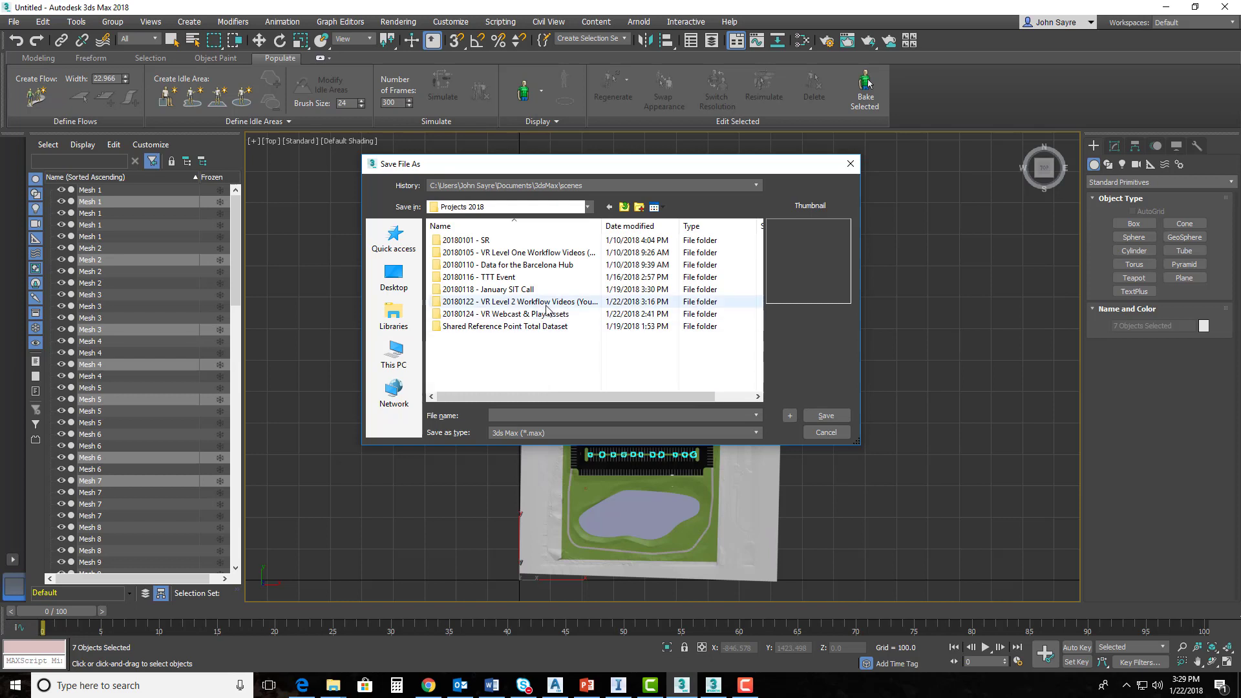
pyautogui.doubleClick(517, 301)
pyautogui.click(638, 207)
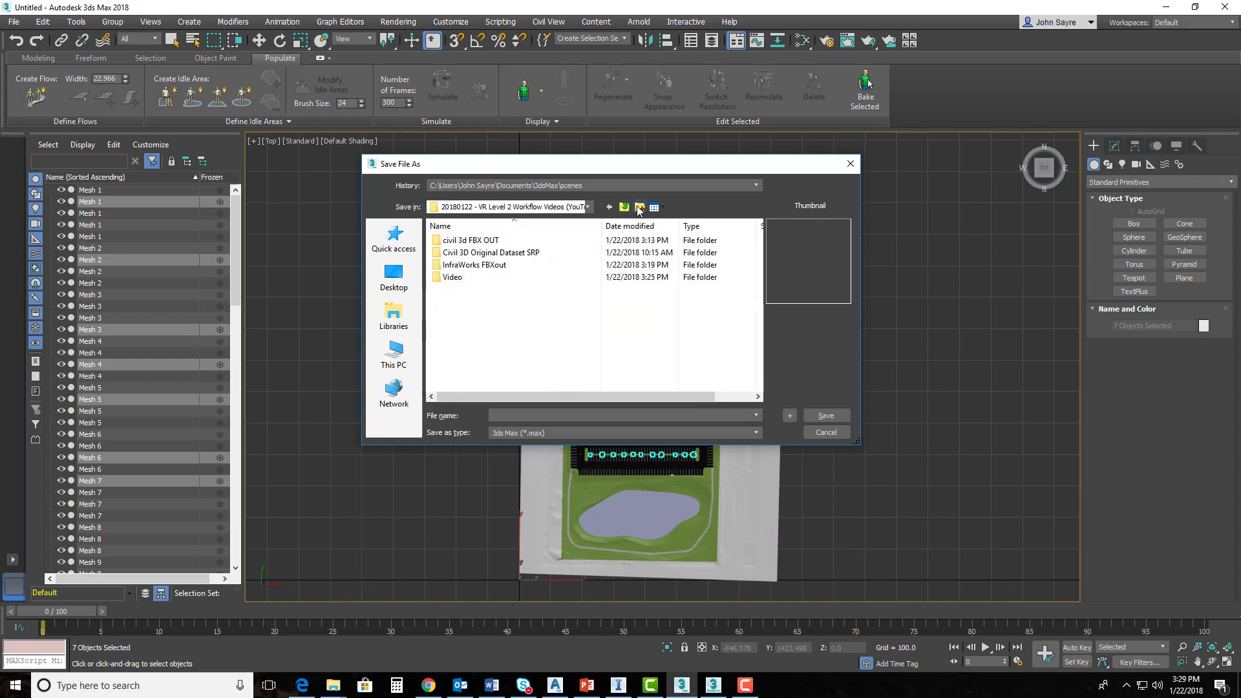
pyautogui.write('3ds')
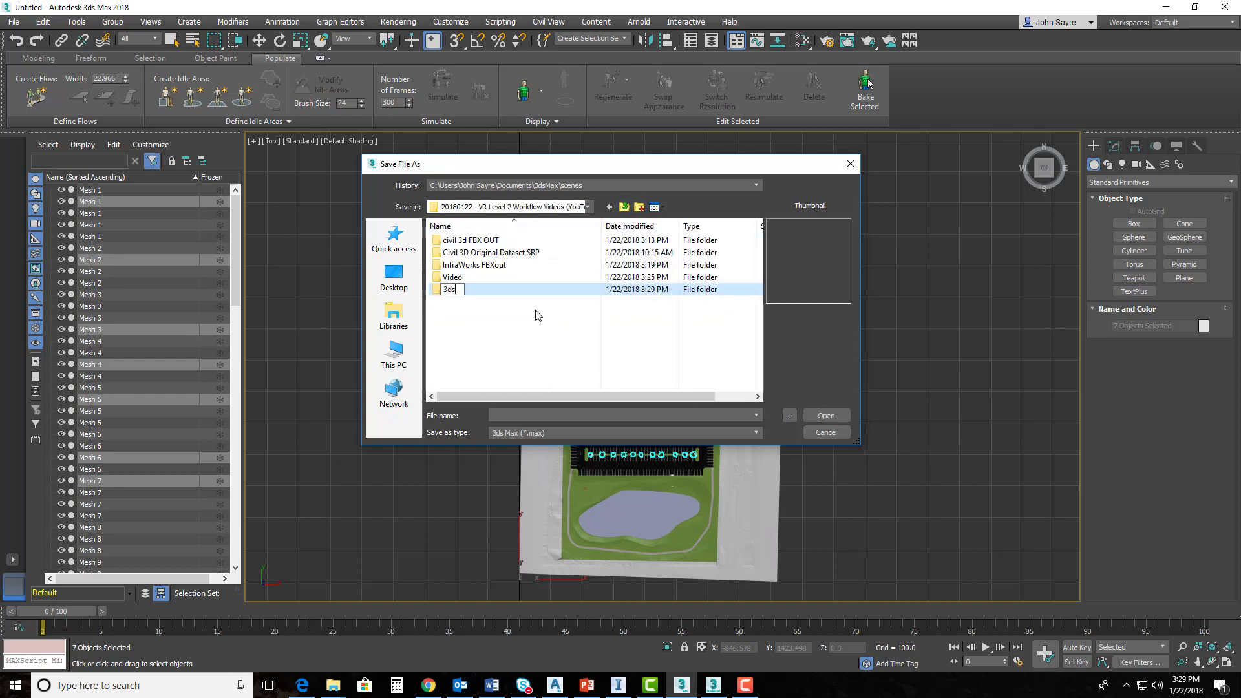
pyautogui.write(' Max Files')
pyautogui.press('Return')
# Save the scene as VR Level 2.max inside the 3ds Max Files folder
pyautogui.doubleClick(483, 289)
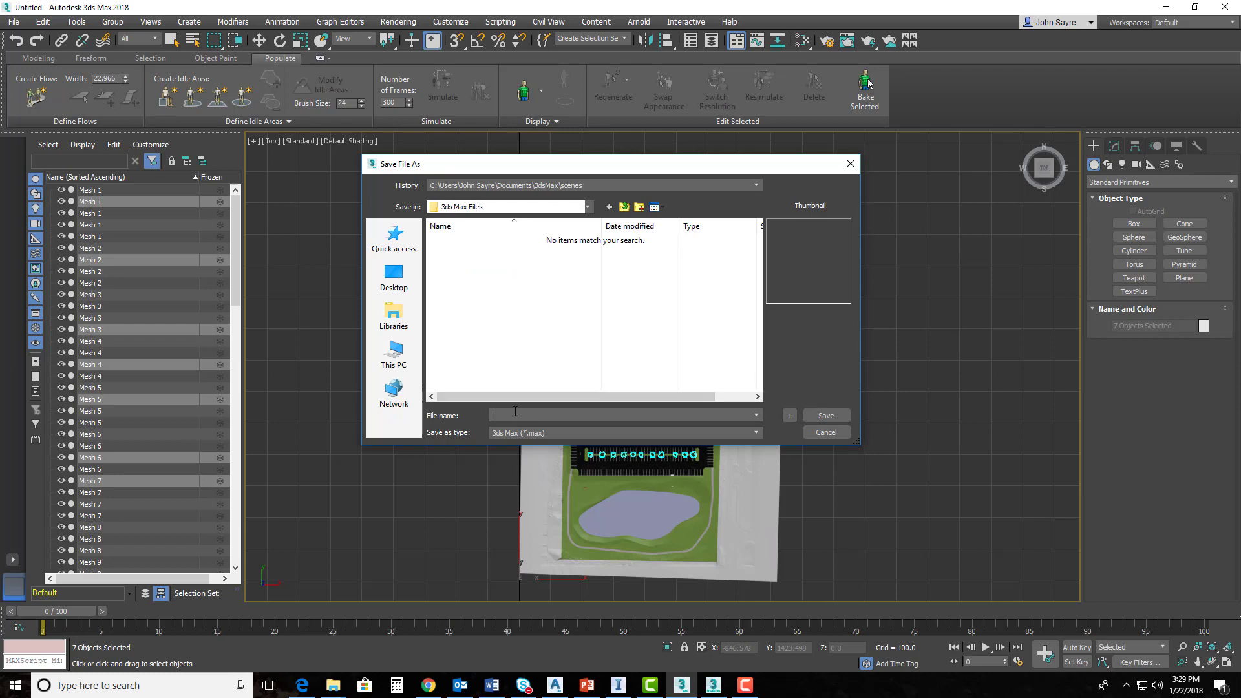
pyautogui.click(516, 412)
pyautogui.write('VR Level 2')
pyautogui.click(822, 416)
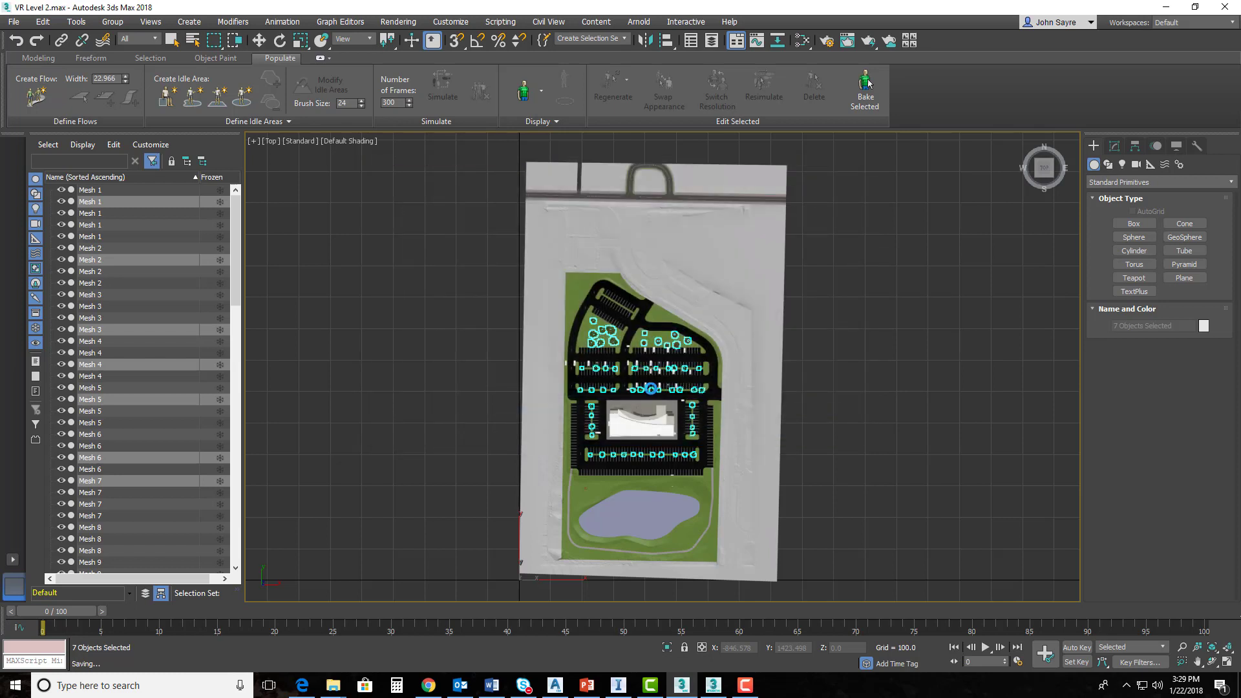
# Drop the Fix_Infraworks_Mesh script from the project's Tools folder into 3ds Max to launch it
pyautogui.press('F10')
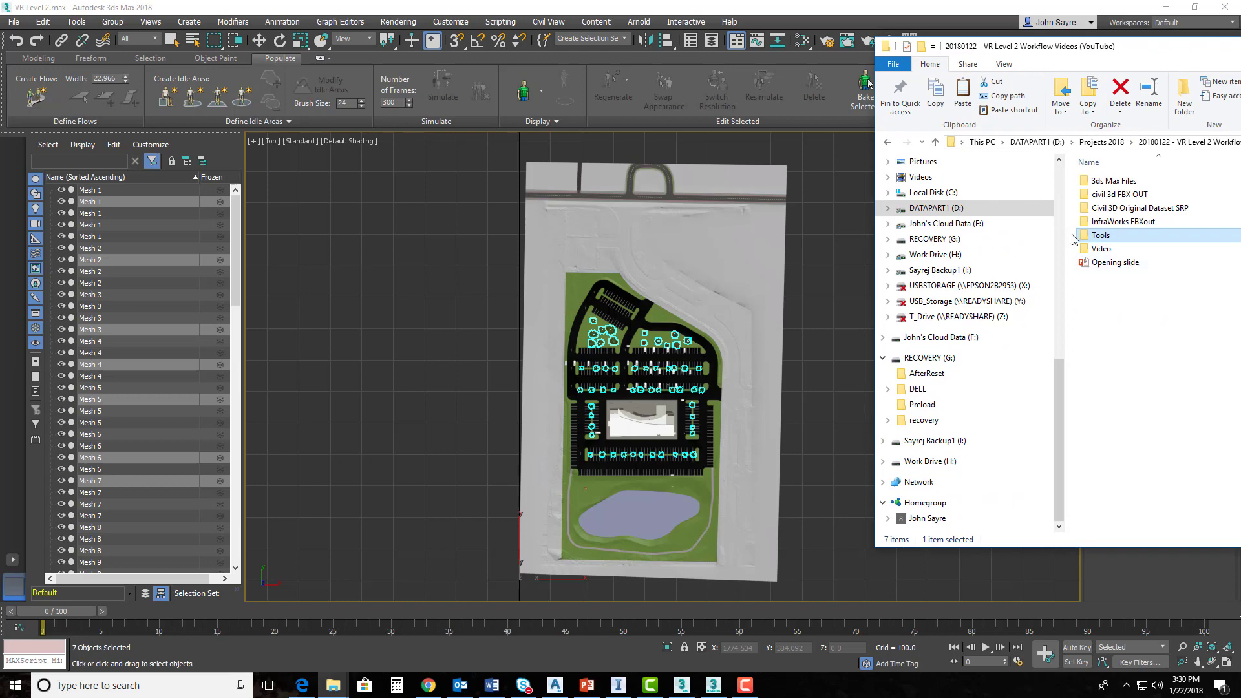
pyautogui.doubleClick(1098, 236)
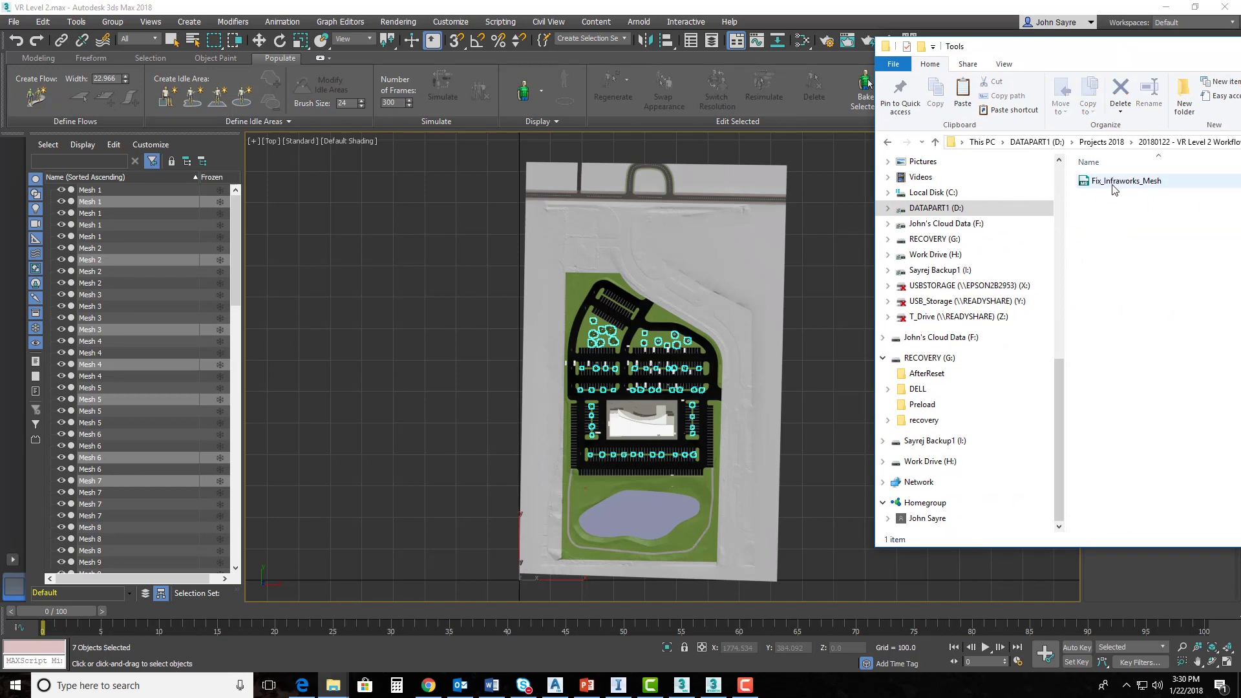
pyautogui.moveTo(1129, 188); pyautogui.dragTo(381, 297)
# Select all 109 site objects and enable Unparent Objects in the Meshinator
pyautogui.click(587, 235)
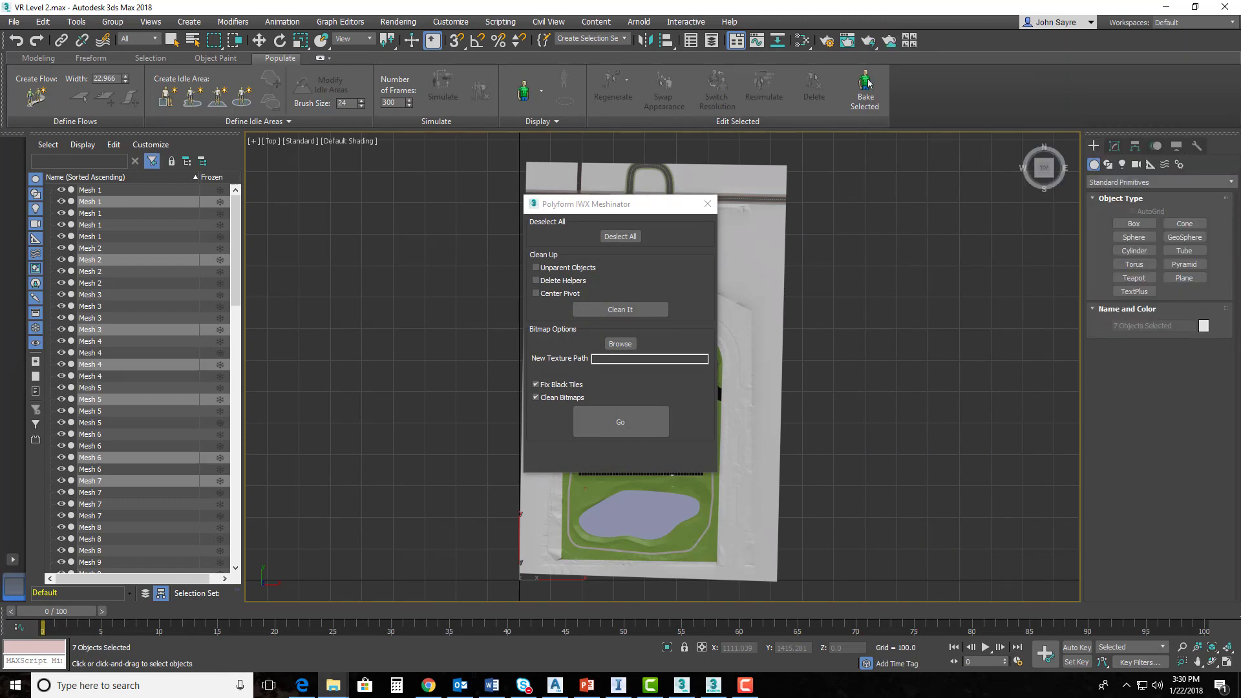
pyautogui.moveTo(664, 203); pyautogui.dragTo(430, 251)
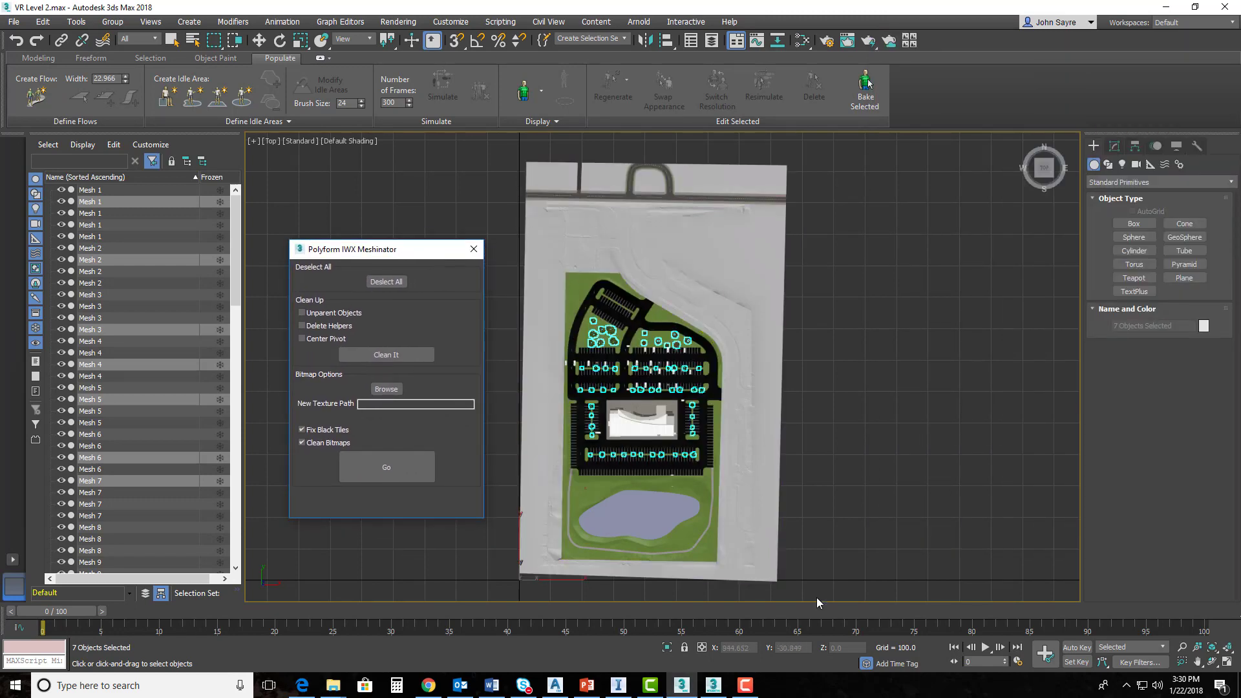
pyautogui.moveTo(517, 268); pyautogui.dragTo(516, 203)
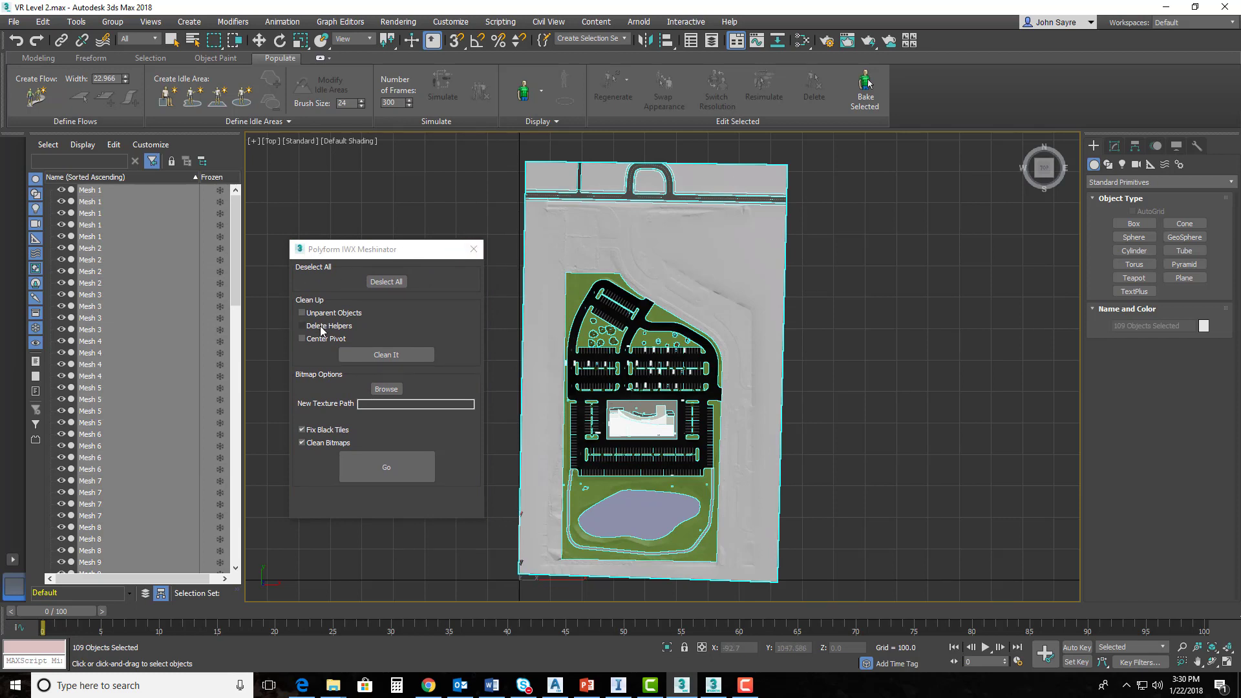
pyautogui.click(302, 313)
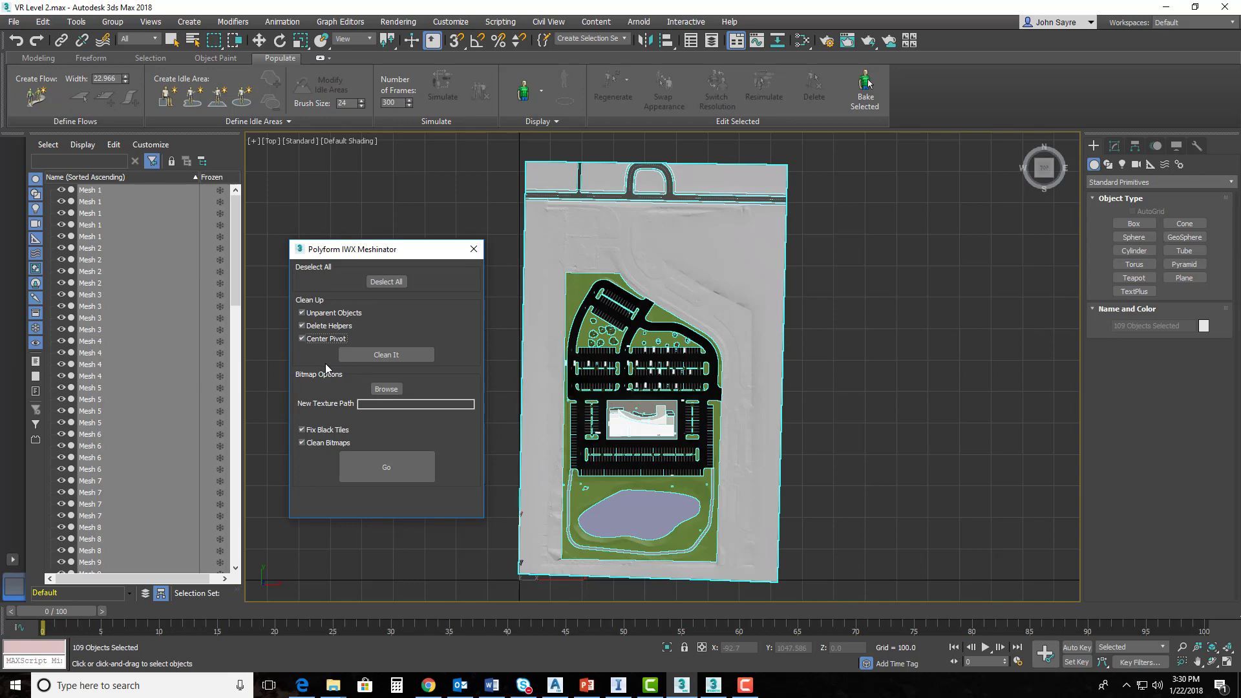
# Set the New Texture Path to a new 'New Textures' folder in the project folder
pyautogui.click(384, 390)
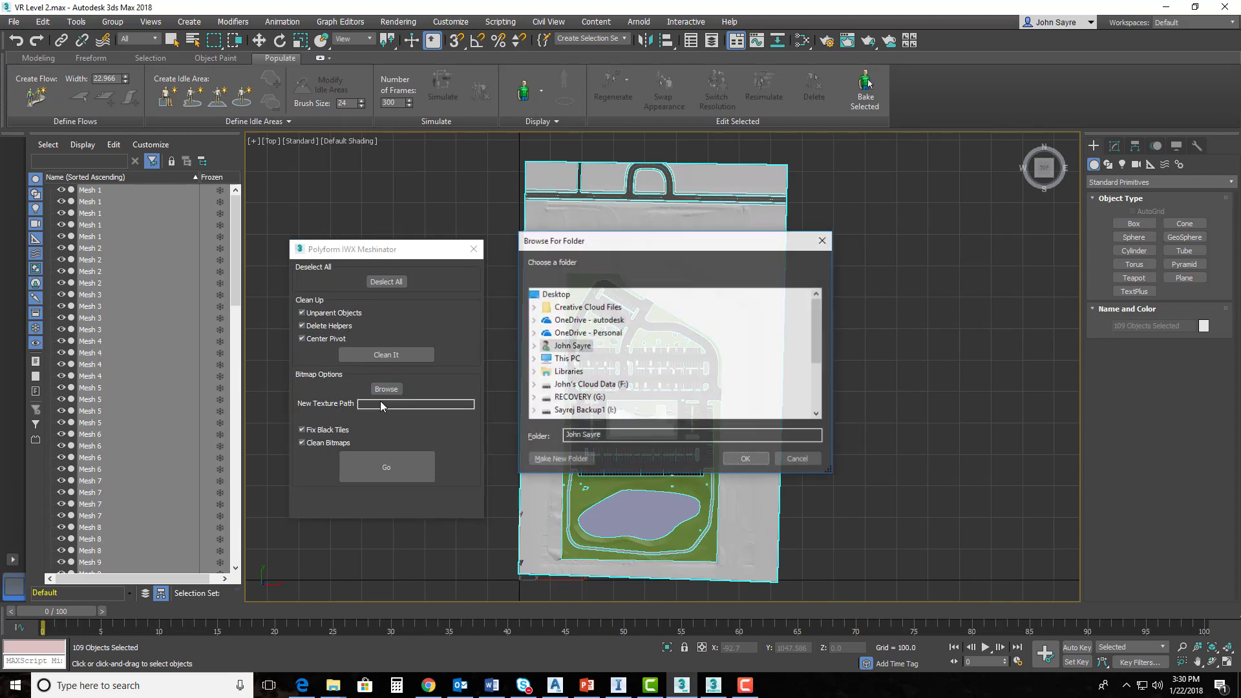
pyautogui.scroll(-3, 597, 383)
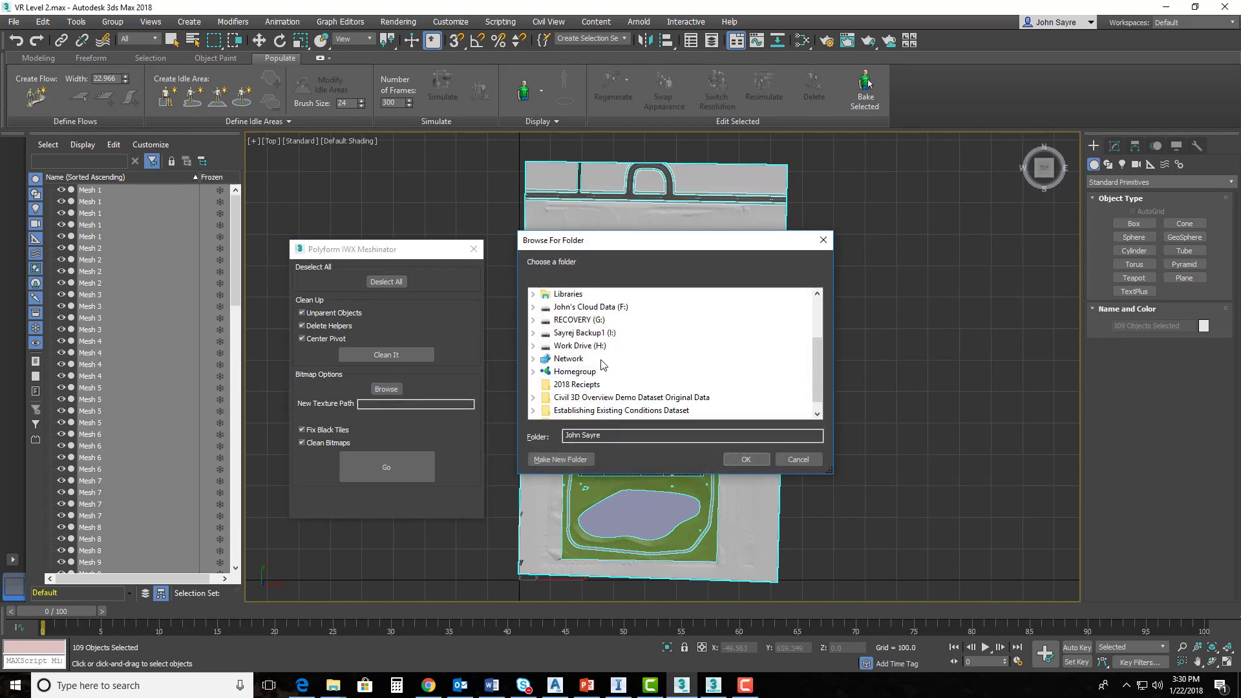
pyautogui.scroll(1, 601, 372)
pyautogui.scroll(-1, 601, 357)
pyautogui.scroll(3, 601, 358)
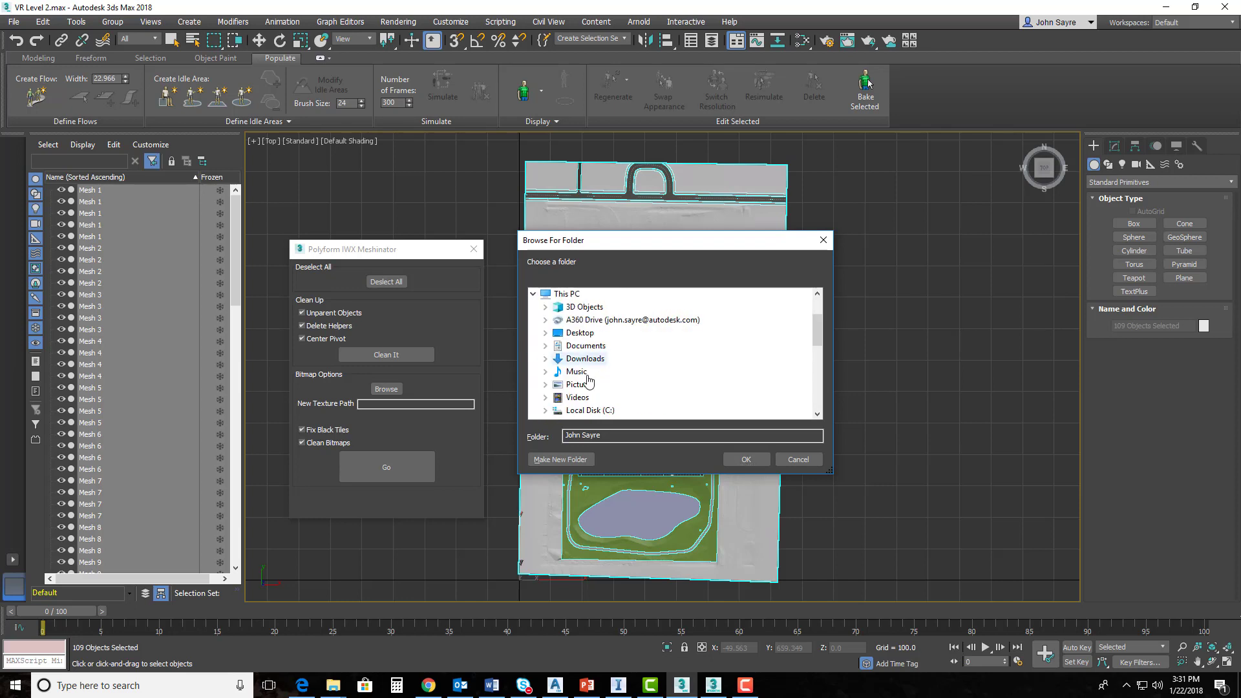
pyautogui.scroll(-3, 556, 381)
pyautogui.doubleClick(669, 407)
pyautogui.doubleClick(677, 308)
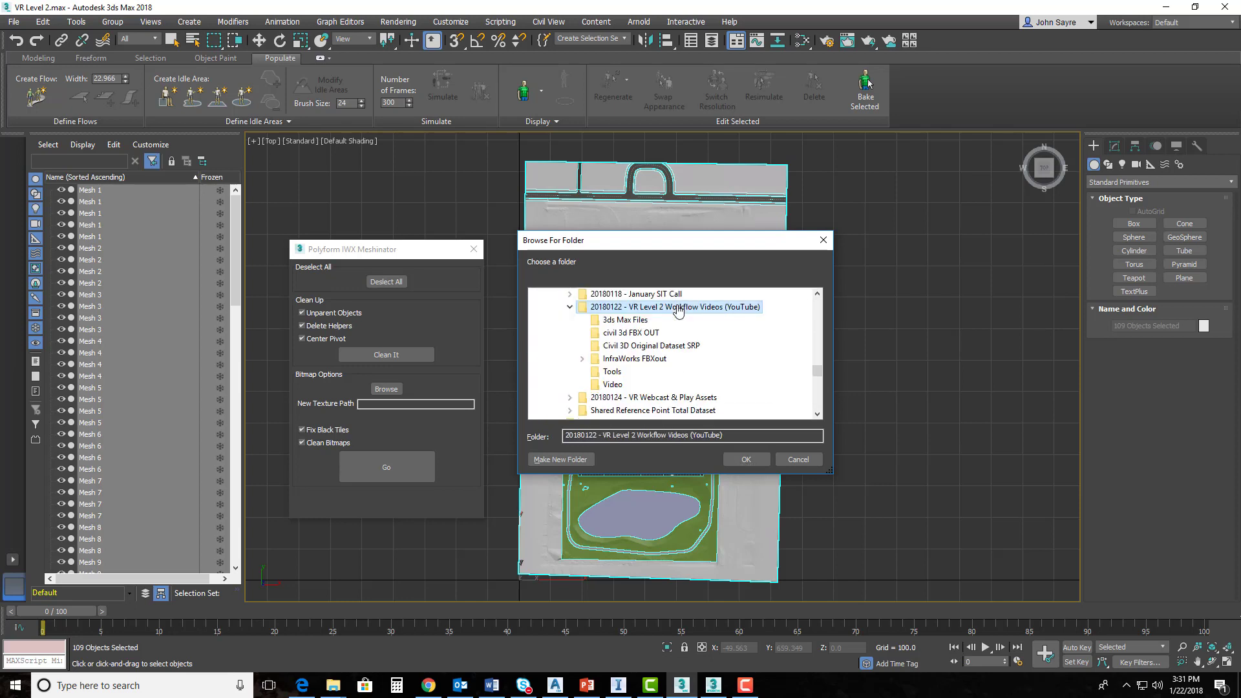
pyautogui.click(561, 458)
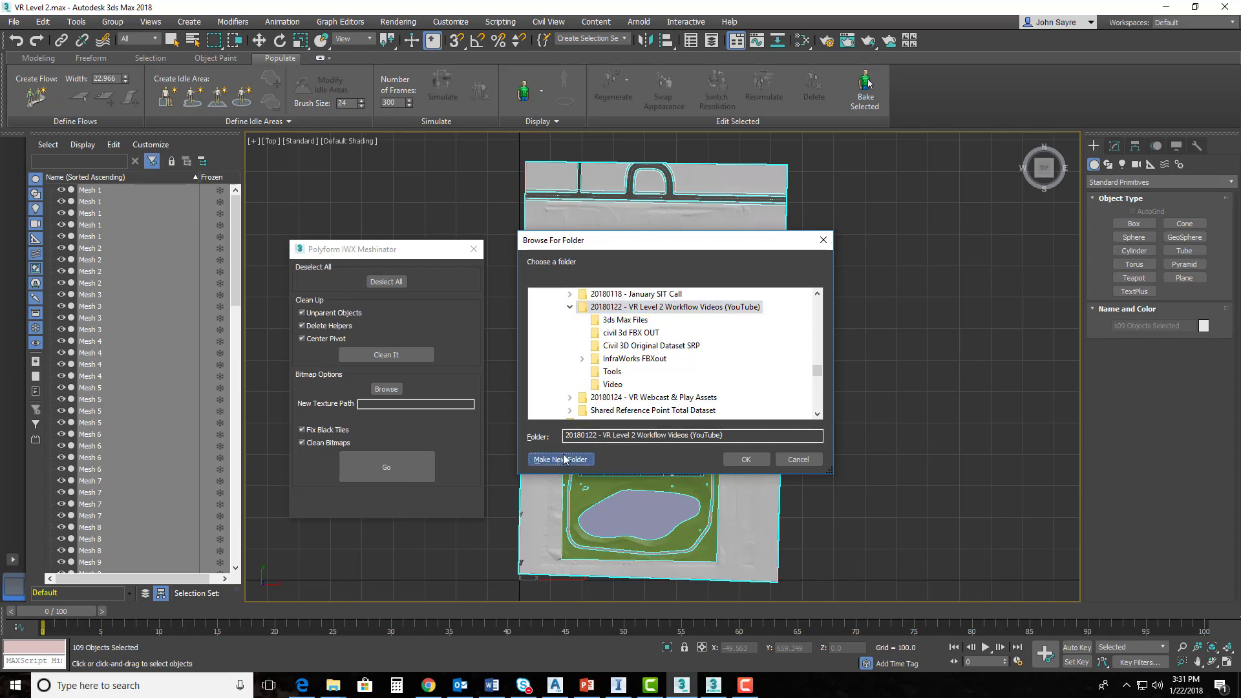
pyautogui.write('New ')
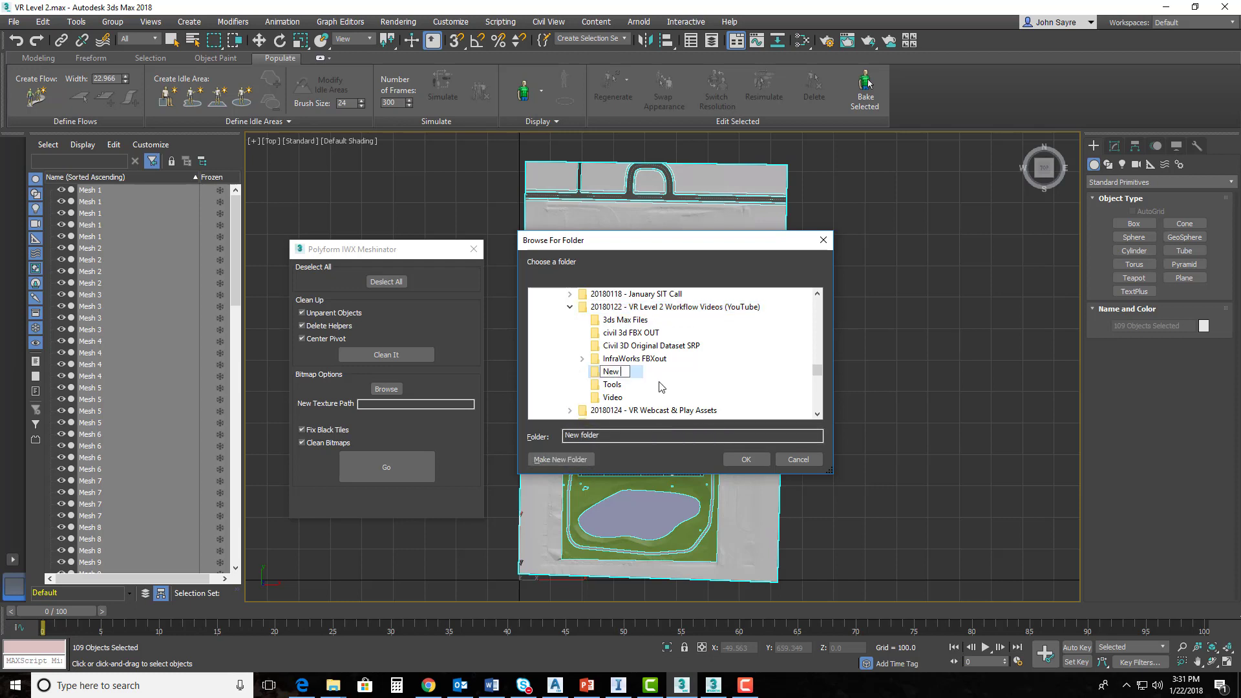
pyautogui.write('Textures')
pyautogui.press('Return')
pyautogui.click(743, 458)
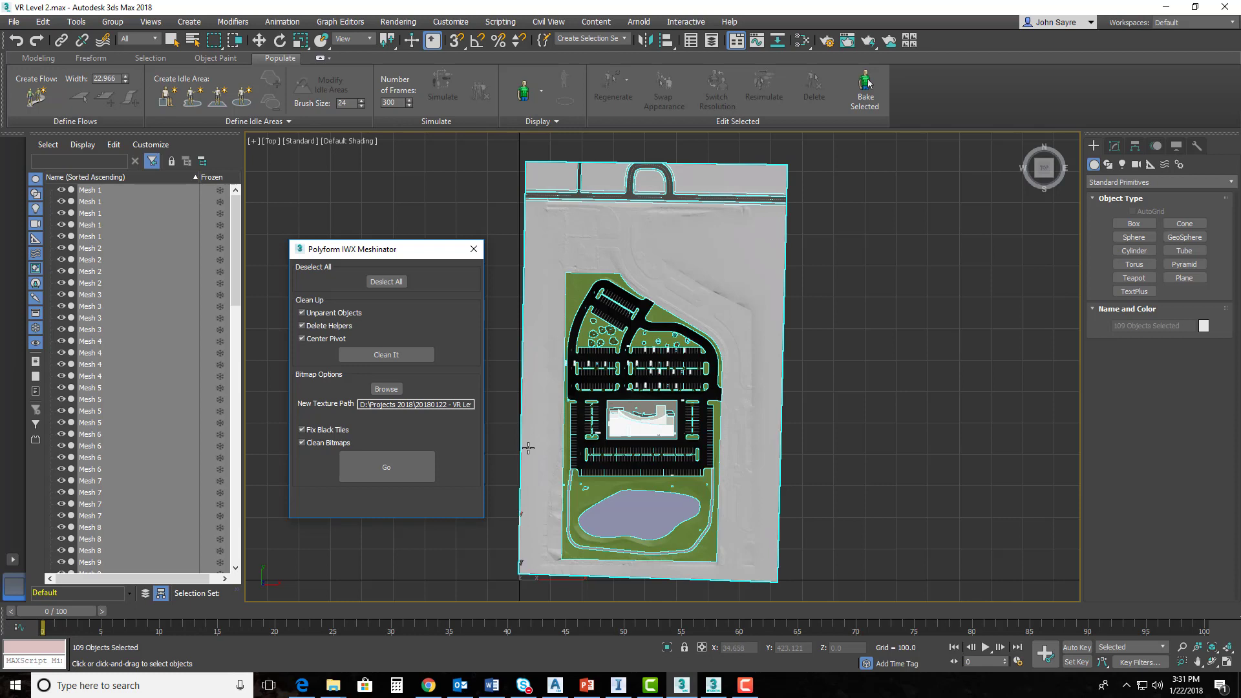
# Run the Meshinator cleanup and confirm New Textures holds the 57 copied site textures
pyautogui.click(363, 463)
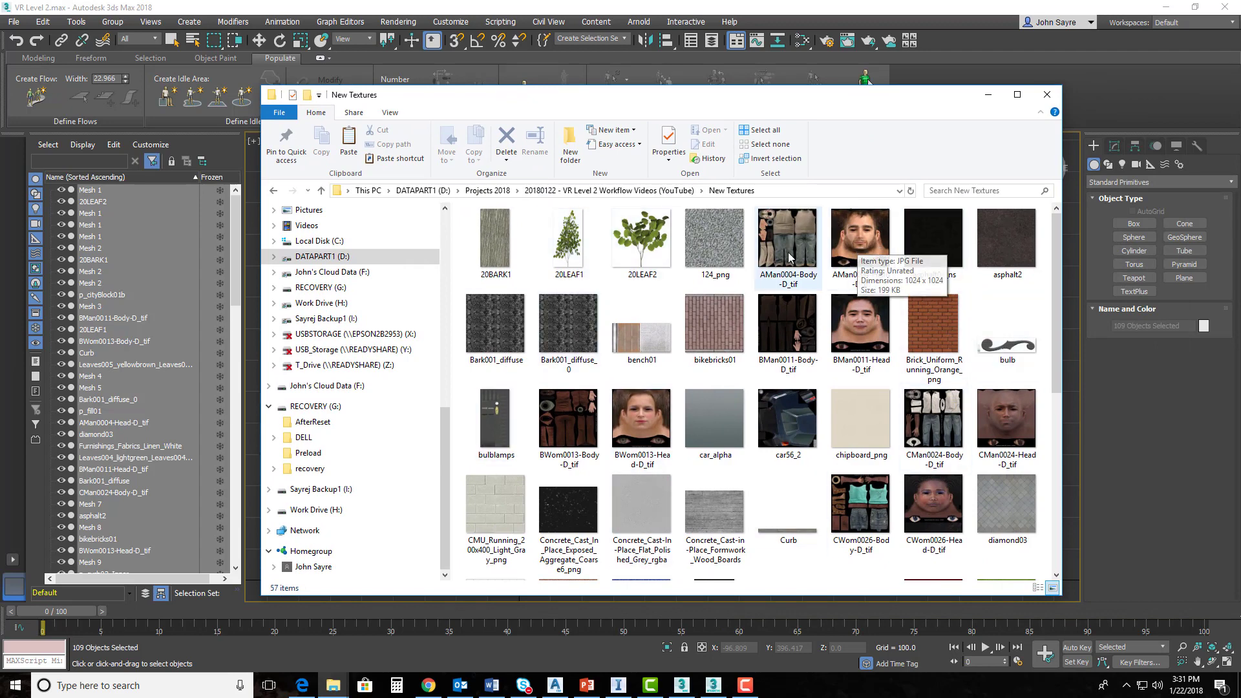
pyautogui.moveTo(1055, 310); pyautogui.dragTo(1054, 492)
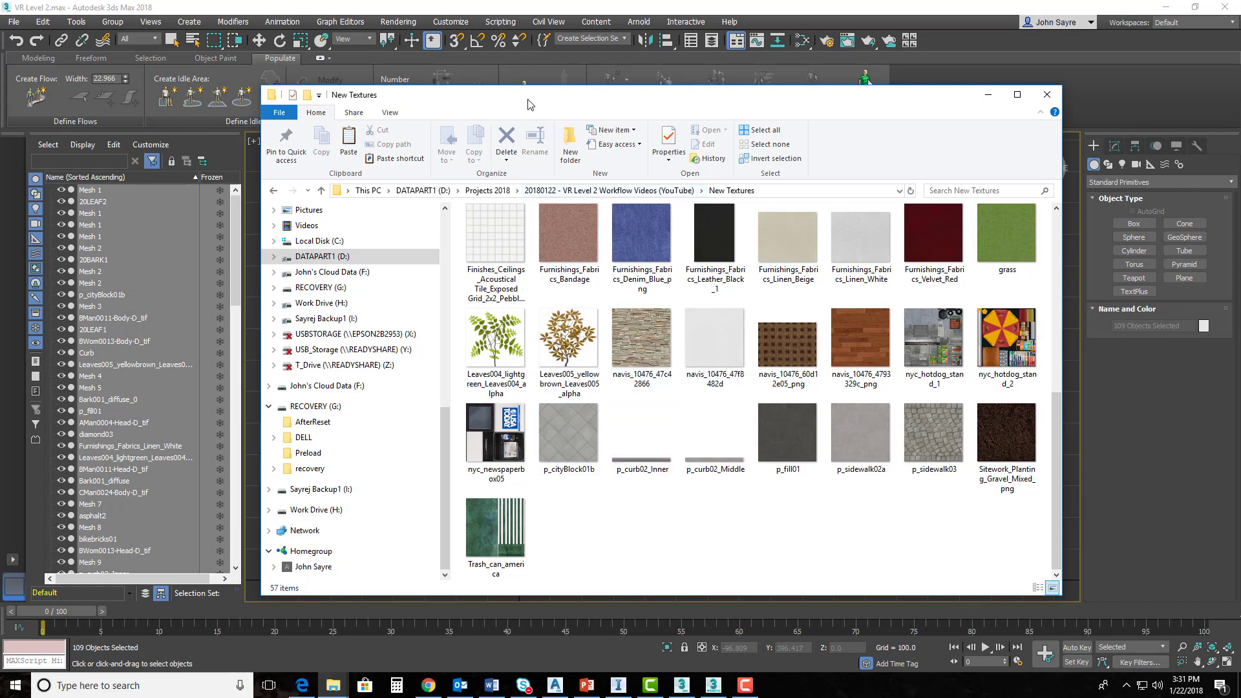
pyautogui.moveTo(526, 98); pyautogui.dragTo(1240, 100)
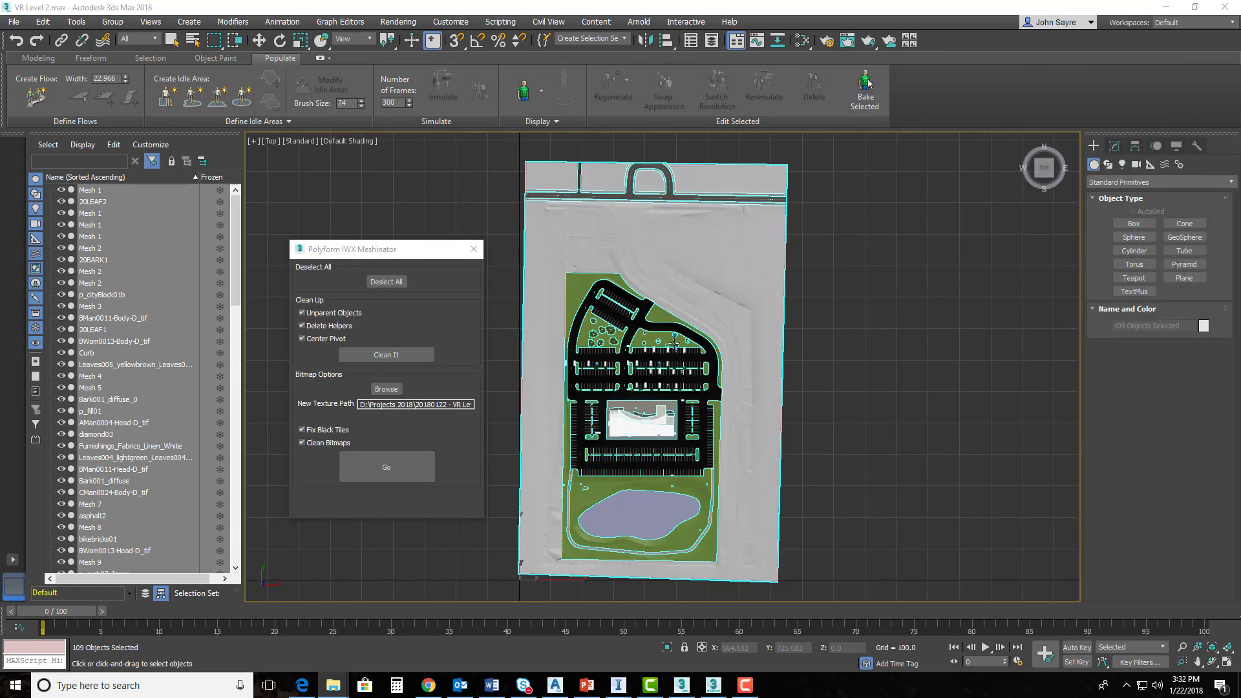
# Close the Meshinator panel and save the cleaned-up VR Level 2.max scene
pyautogui.click(473, 249)
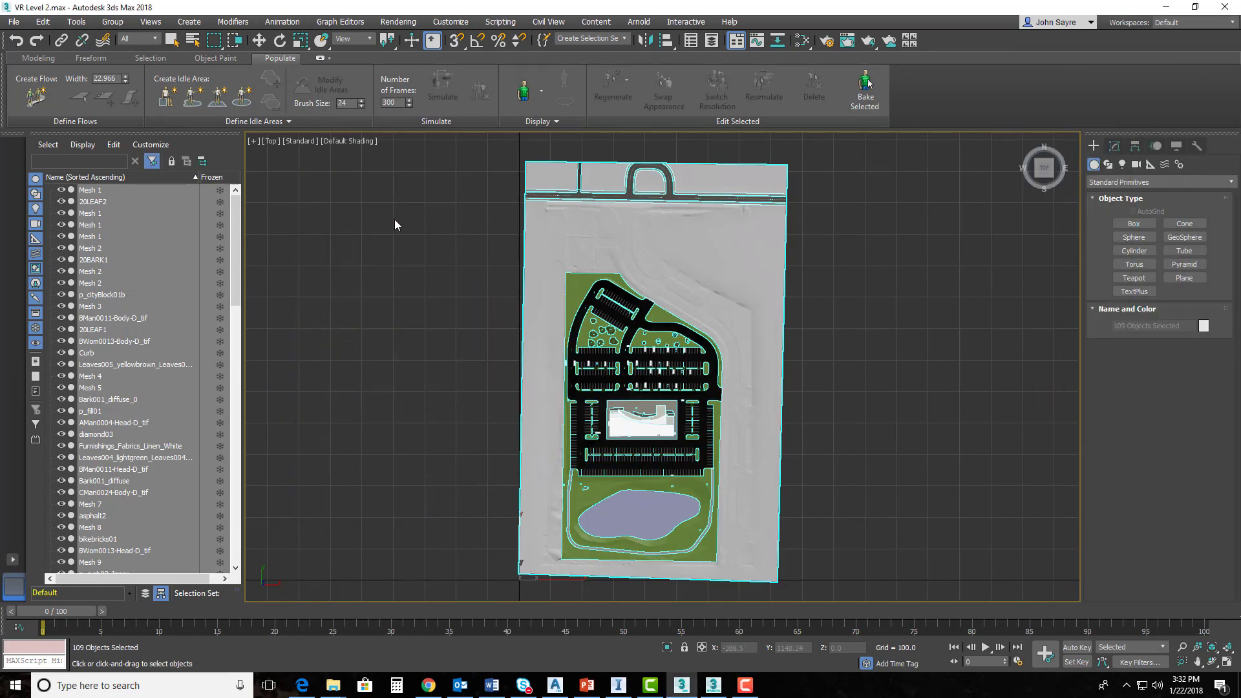
pyautogui.click(13, 22)
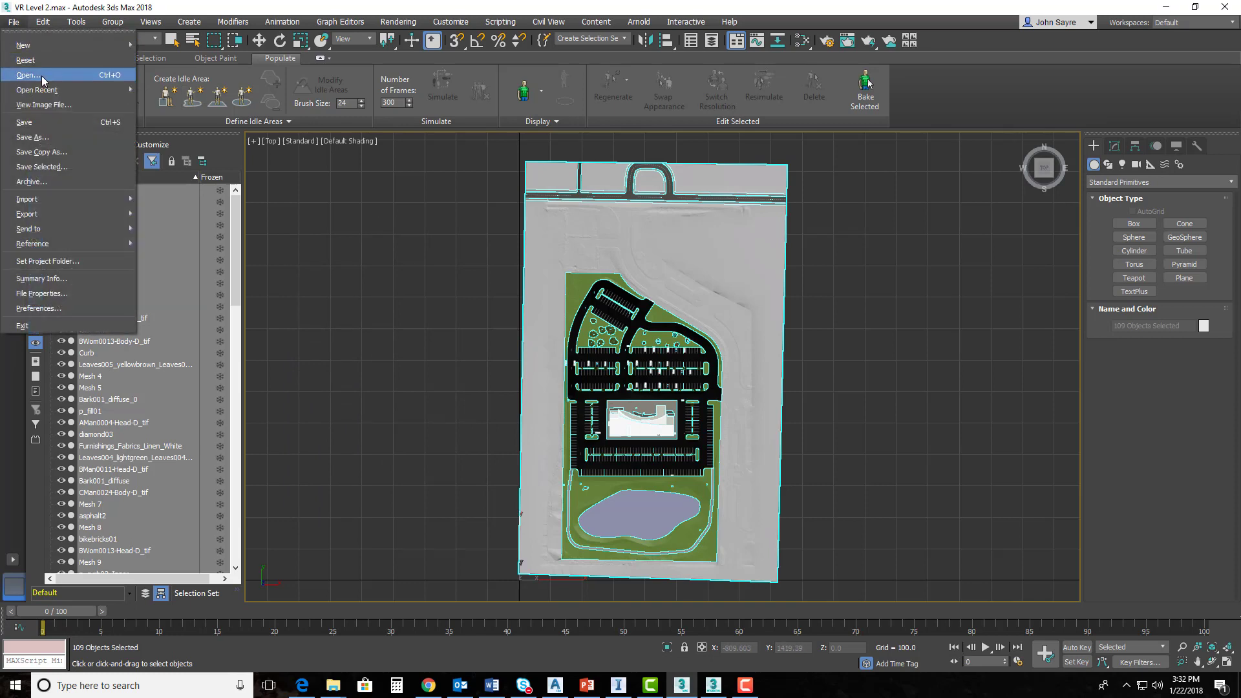
pyautogui.click(24, 122)
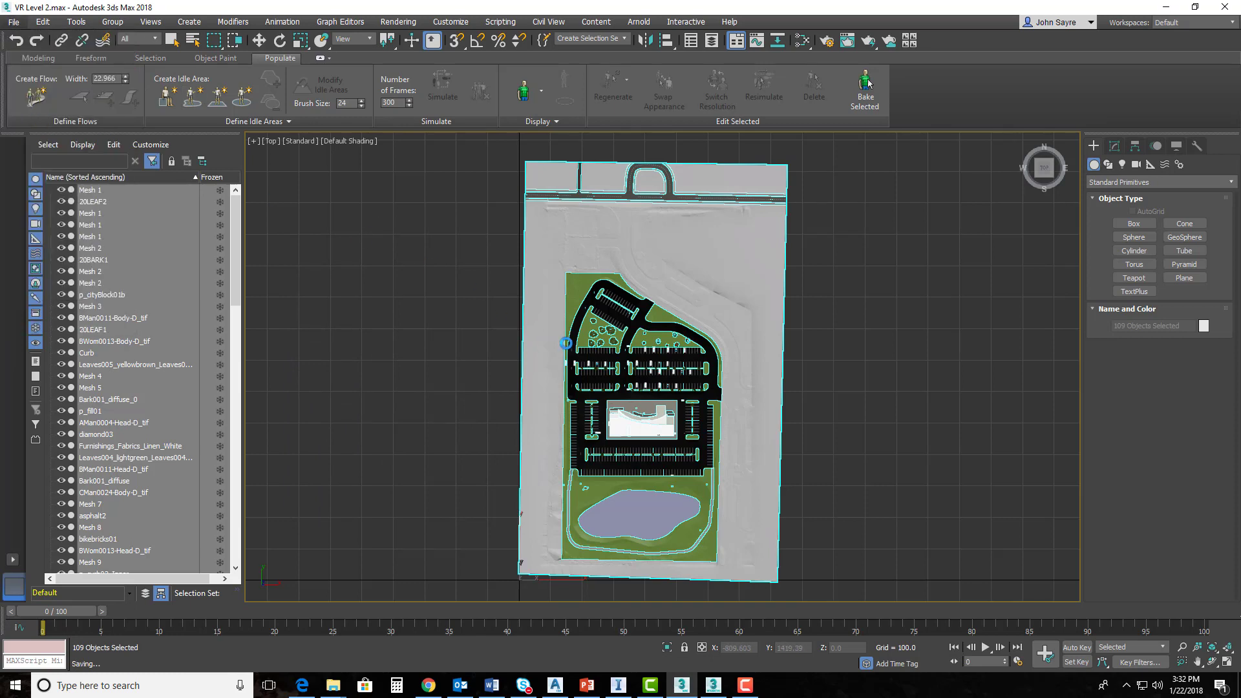
pyautogui.click(713, 684)
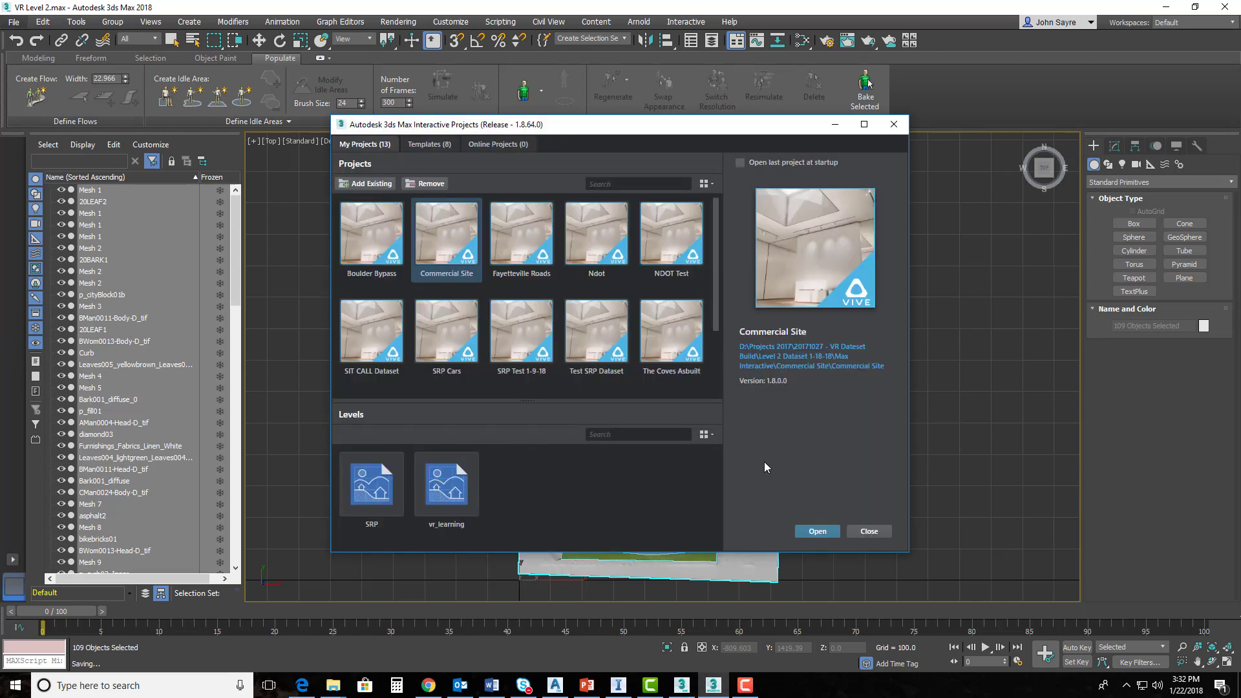
# Choose the VR HTC Vive template and open Create Project, proposing VR_HTC_Vive_project1
pyautogui.click(423, 148)
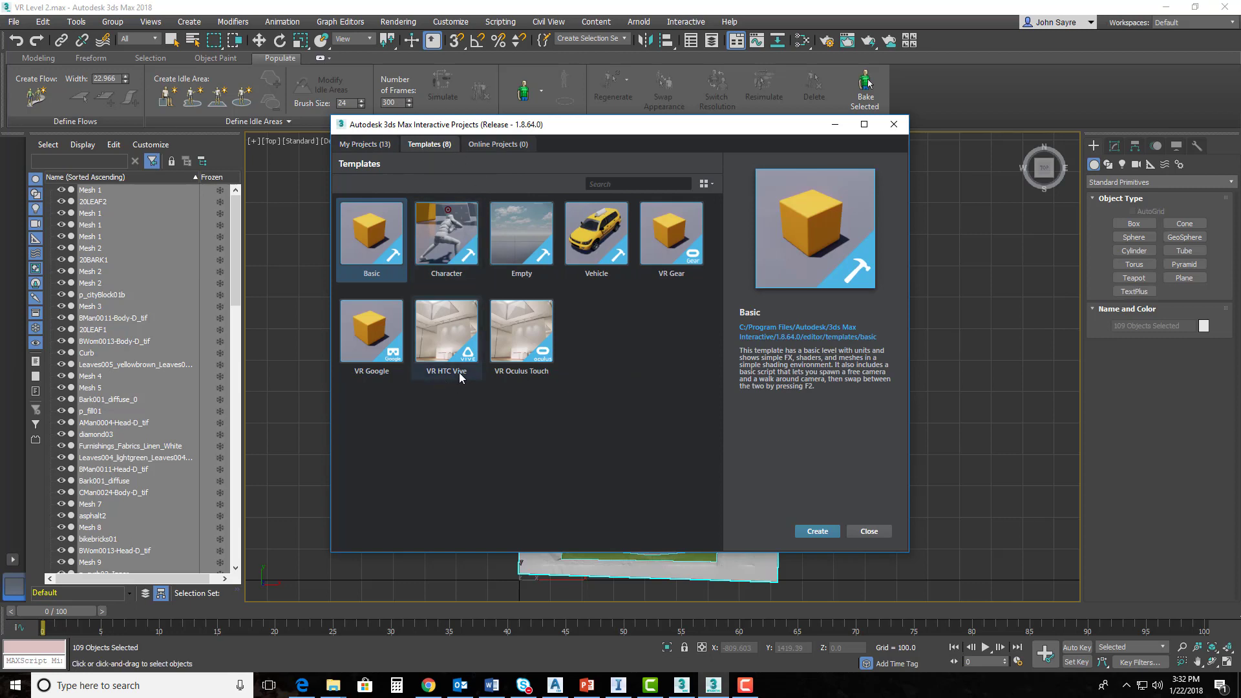
pyautogui.click(455, 331)
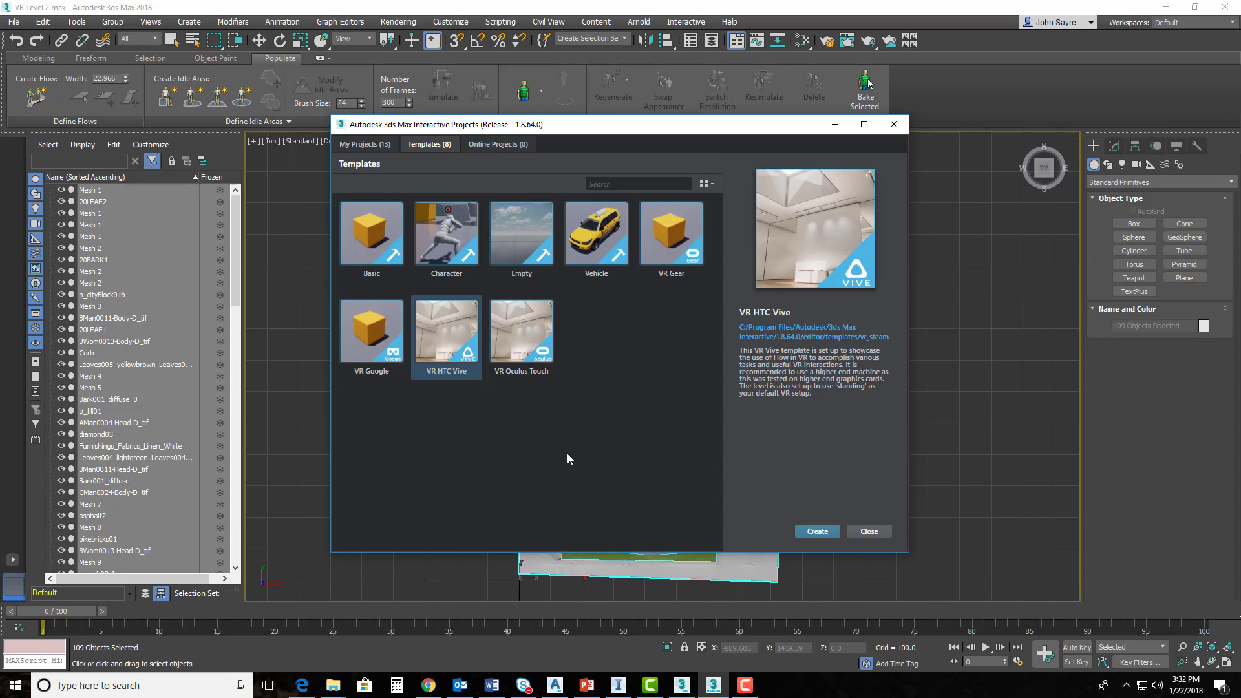
pyautogui.click(815, 531)
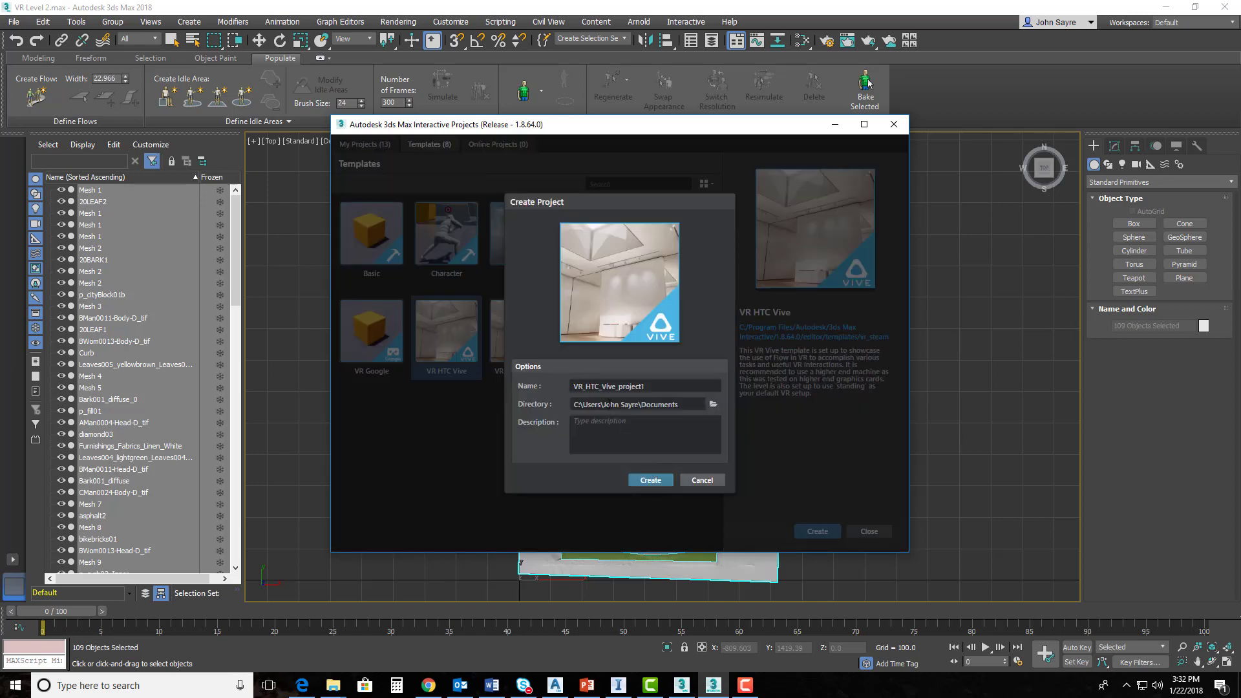
# Rename the project to 'VR Level 2 Youtube'
pyautogui.doubleClick(659, 388)
pyautogui.press('BackSpace')
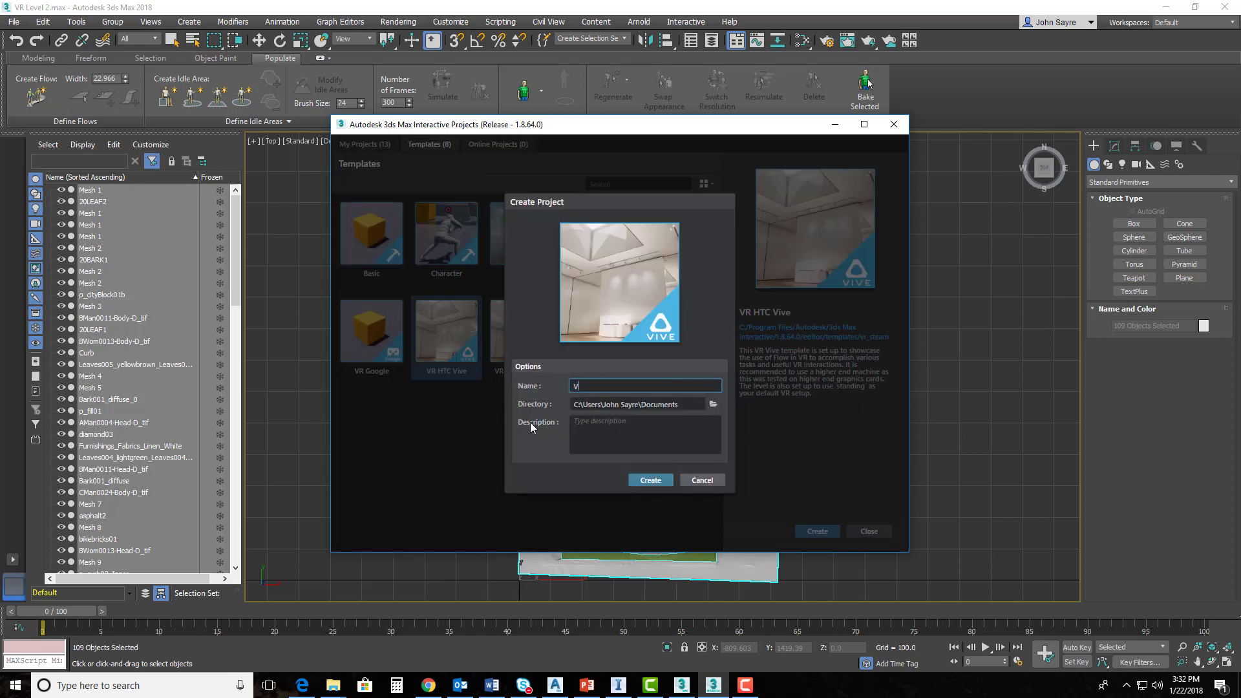
pyautogui.write('VR Level1 Youtube')
pyautogui.click(606, 386)
pyautogui.press('BackSpace')
pyautogui.write('2')
# Browse the project directory to D: > Projects 2018 > VR Level 2 workflow videos folder
pyautogui.click(713, 404)
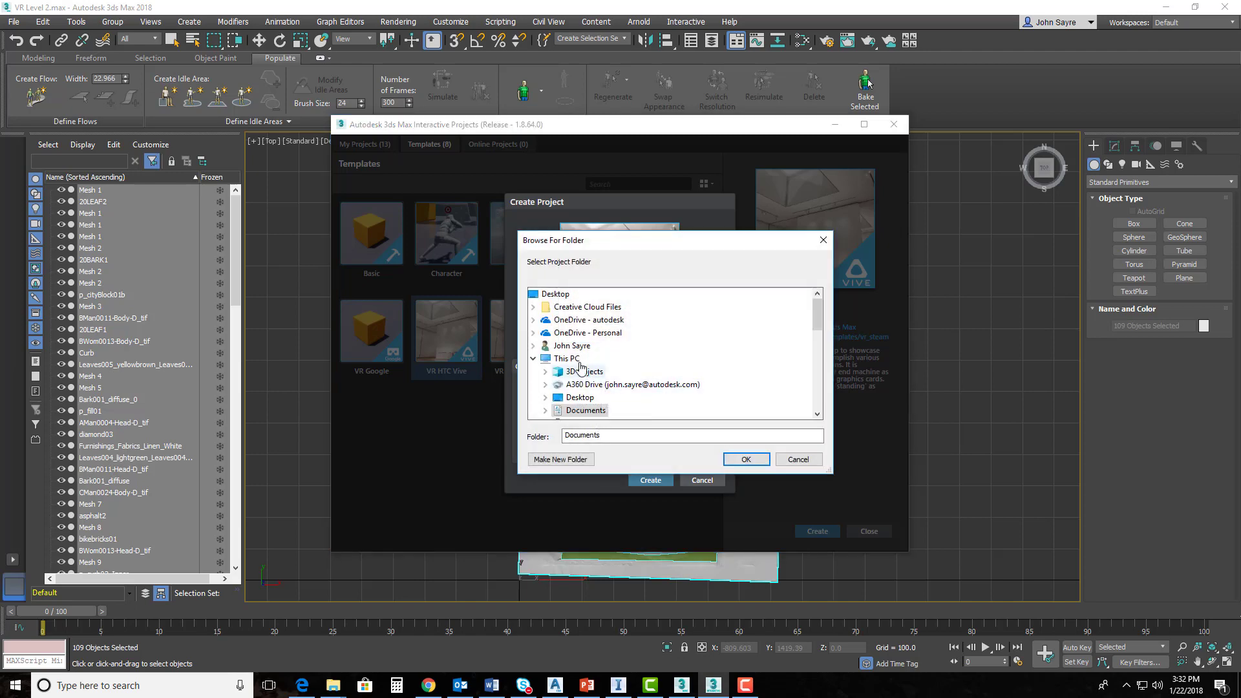
pyautogui.scroll(-4, 591, 362)
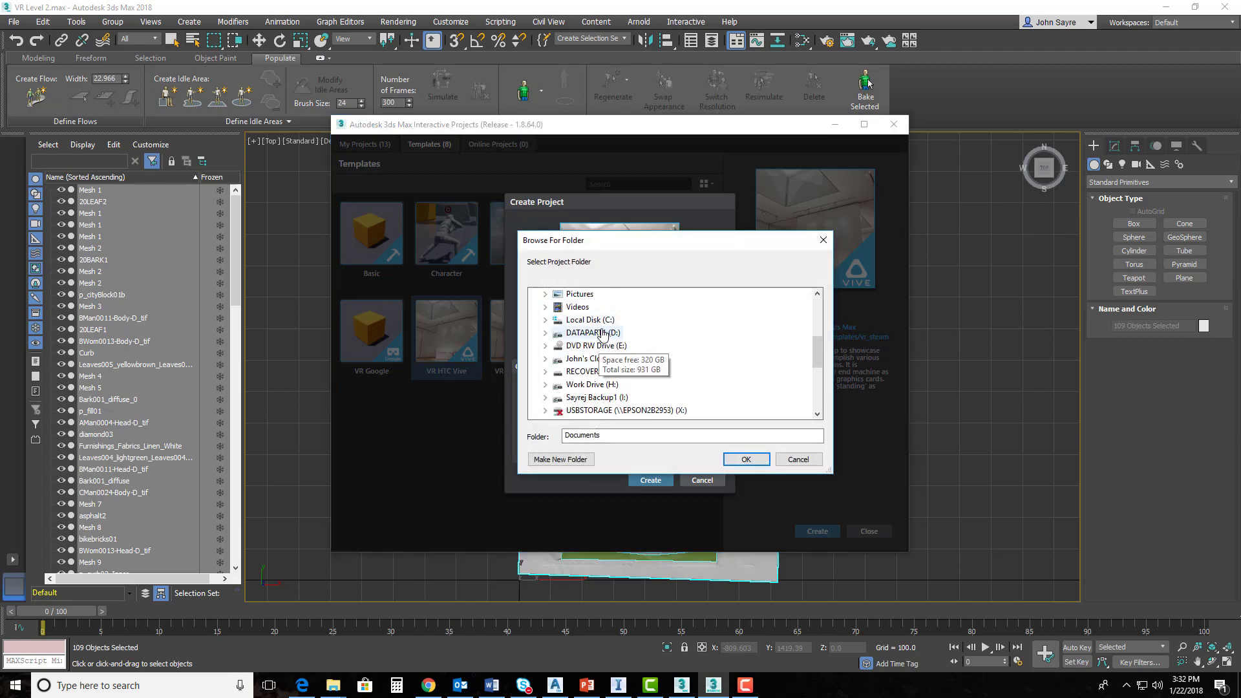
pyautogui.doubleClick(601, 333)
pyautogui.scroll(-12, 621, 349)
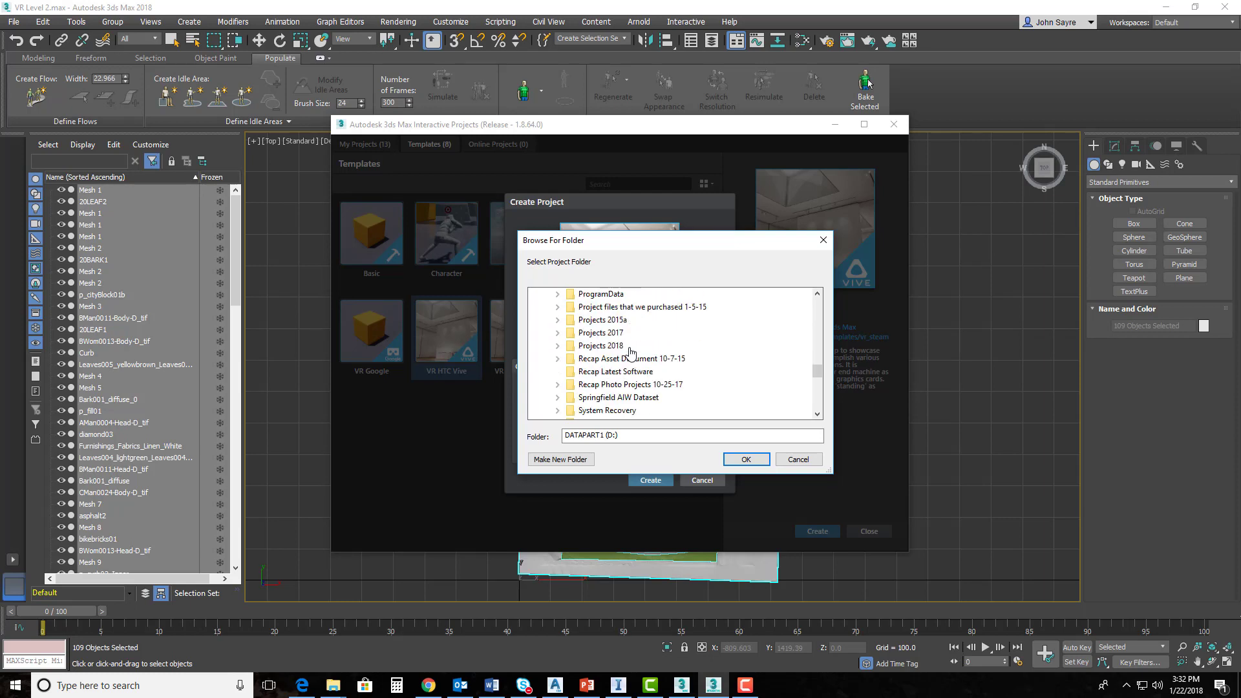
pyautogui.doubleClick(630, 347)
pyautogui.scroll(-5, 632, 356)
pyautogui.scroll(2, 633, 358)
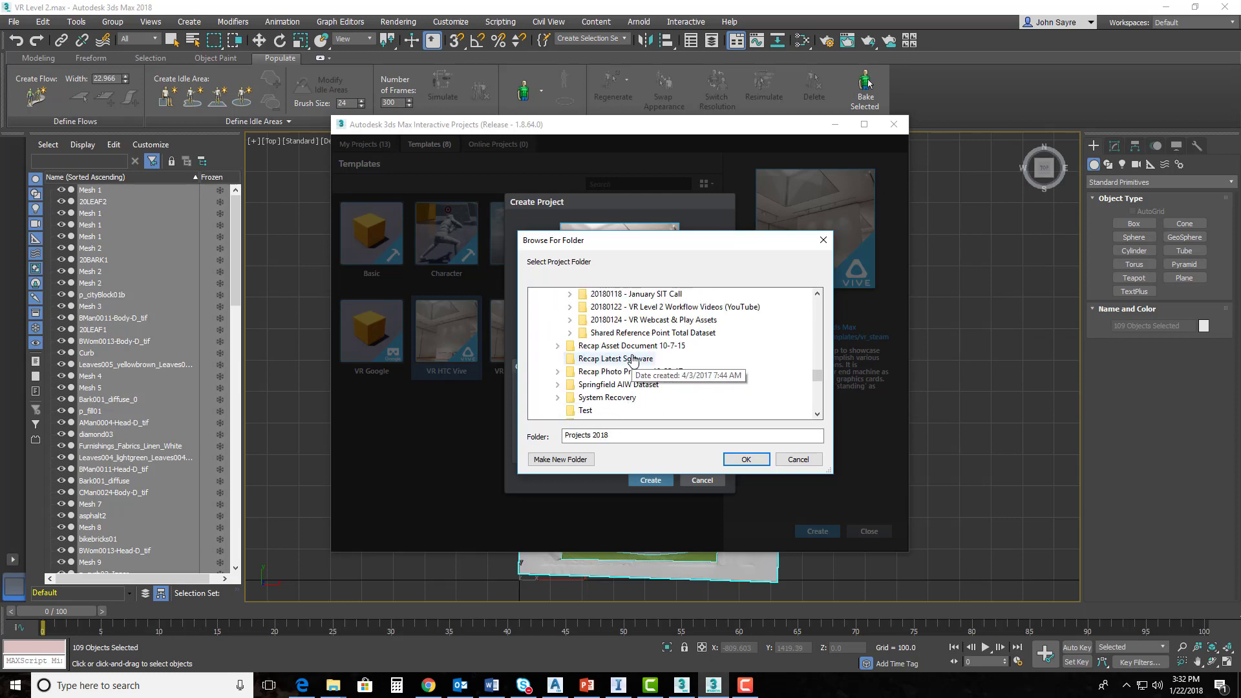
pyautogui.doubleClick(678, 307)
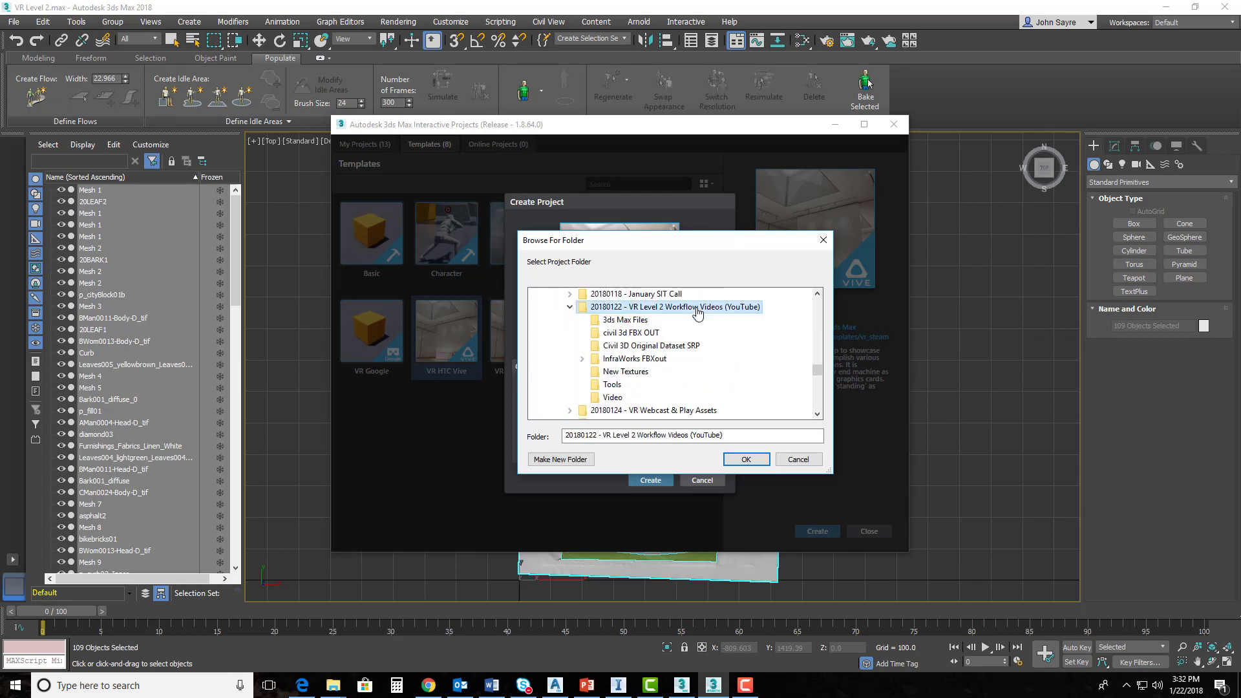
# Create a '3ds max Interactive' subfolder there and confirm it as the project directory
pyautogui.click(557, 459)
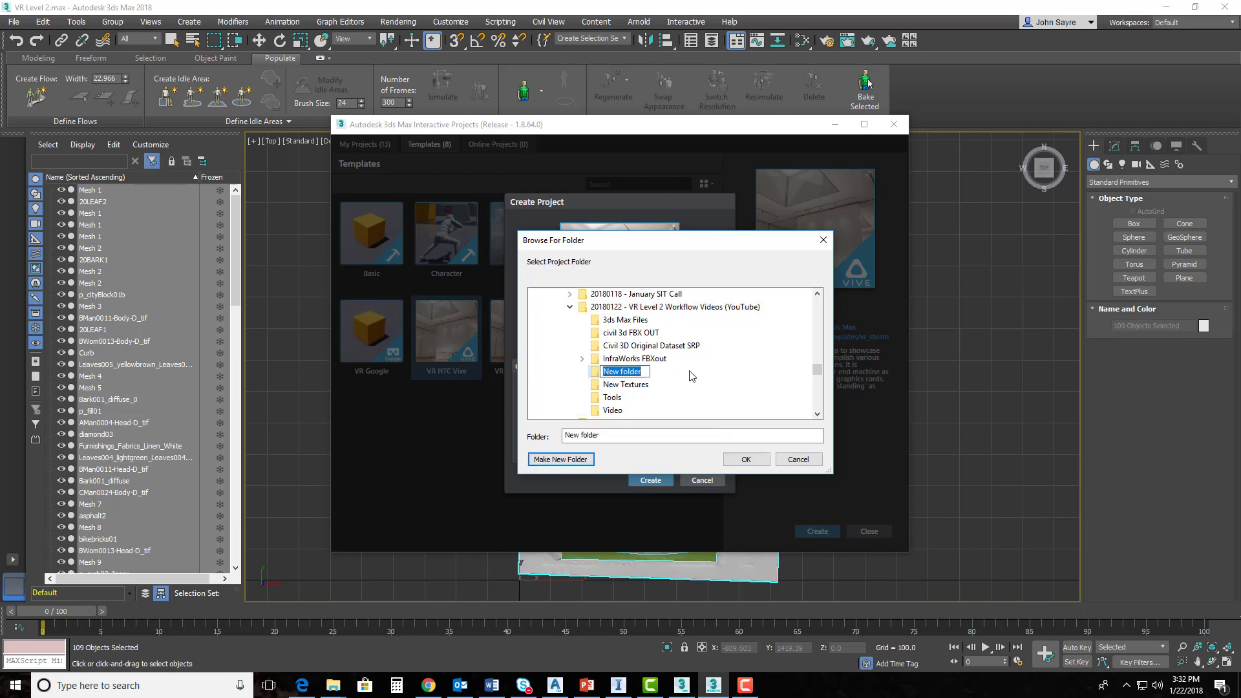
pyautogui.write('3dws')
pyautogui.press('BackSpace')
pyautogui.press('BackSpace')
pyautogui.write('s max Interactive')
pyautogui.press('Return')
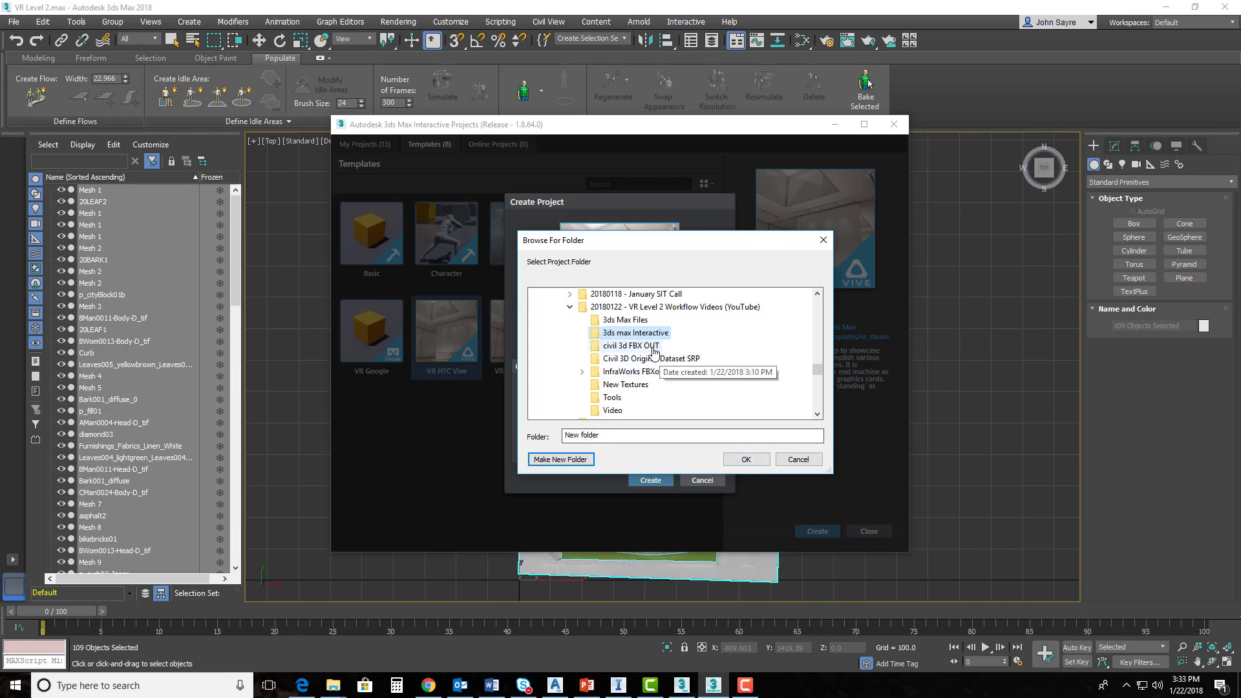
pyautogui.press('Down')
pyautogui.click(653, 336)
pyautogui.click(743, 460)
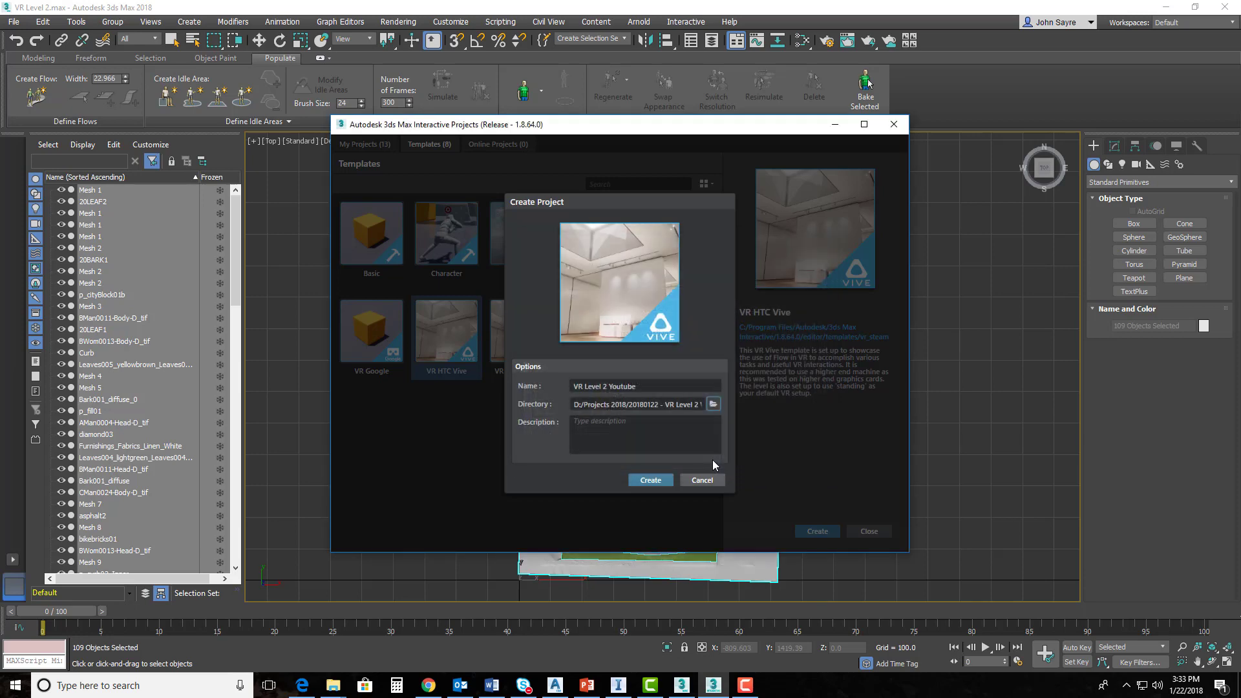
# Create the VR Level 2 Youtube project and close the Tutorials window
pyautogui.click(643, 480)
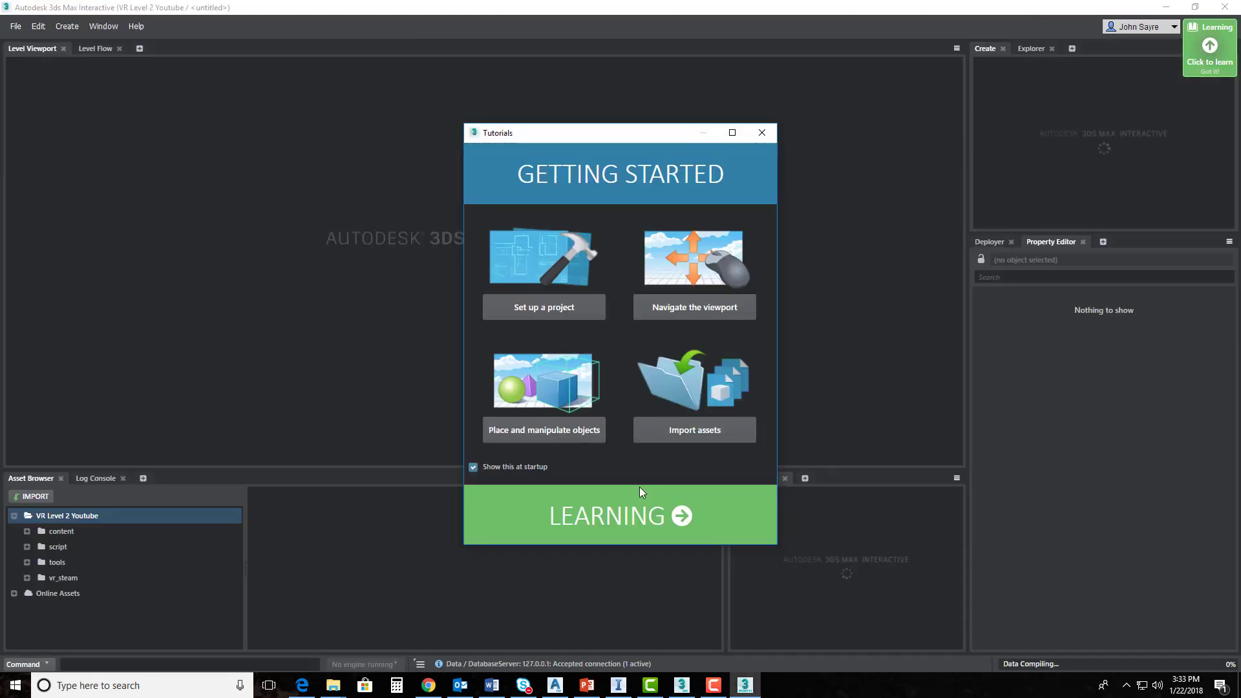
pyautogui.click(762, 133)
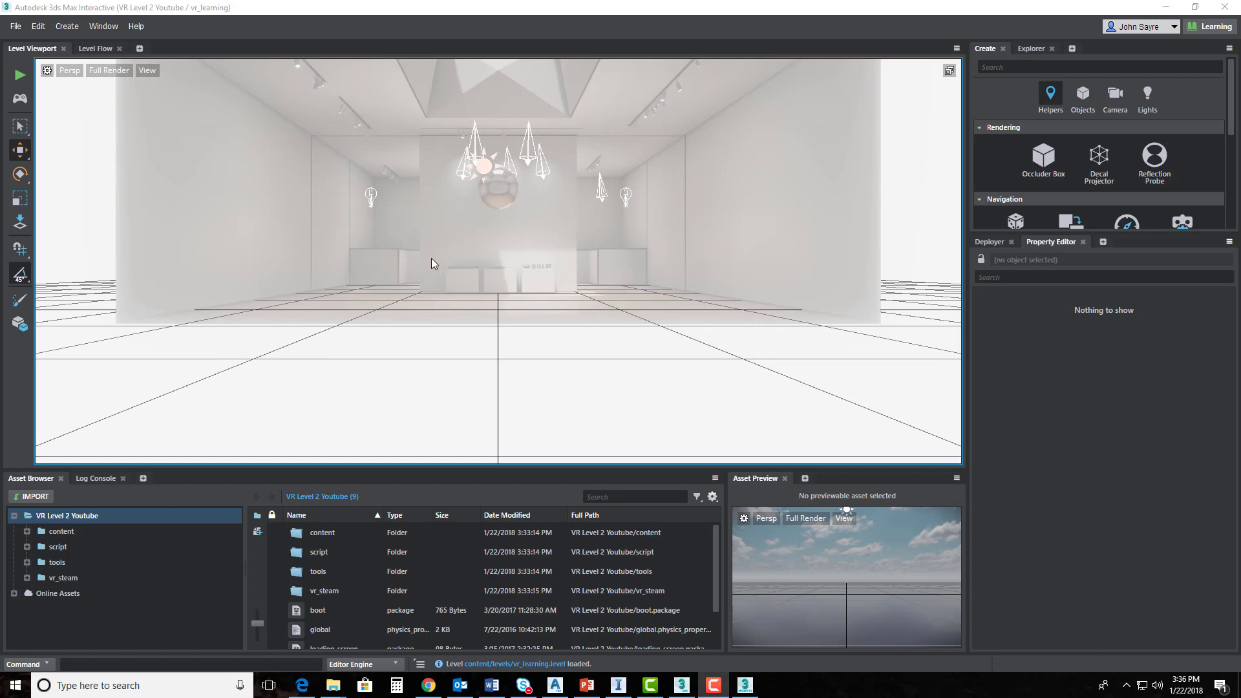
# Start a new empty level from the File menu
pyautogui.click(16, 26)
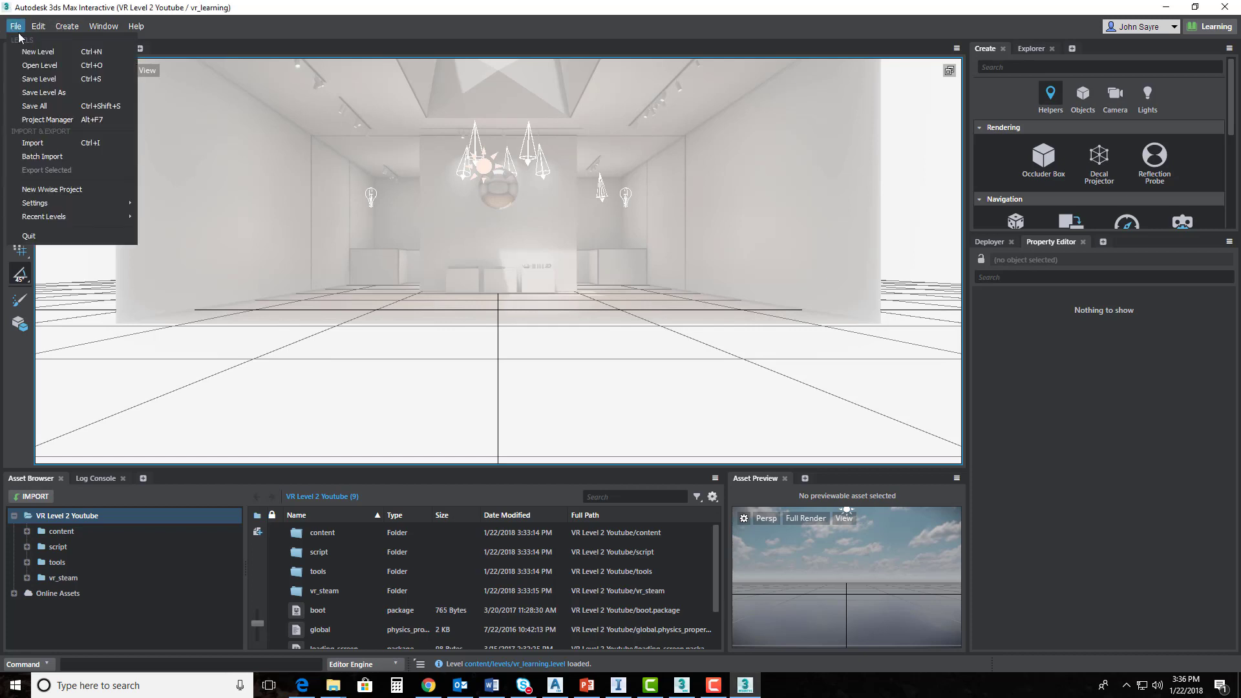
pyautogui.click(40, 51)
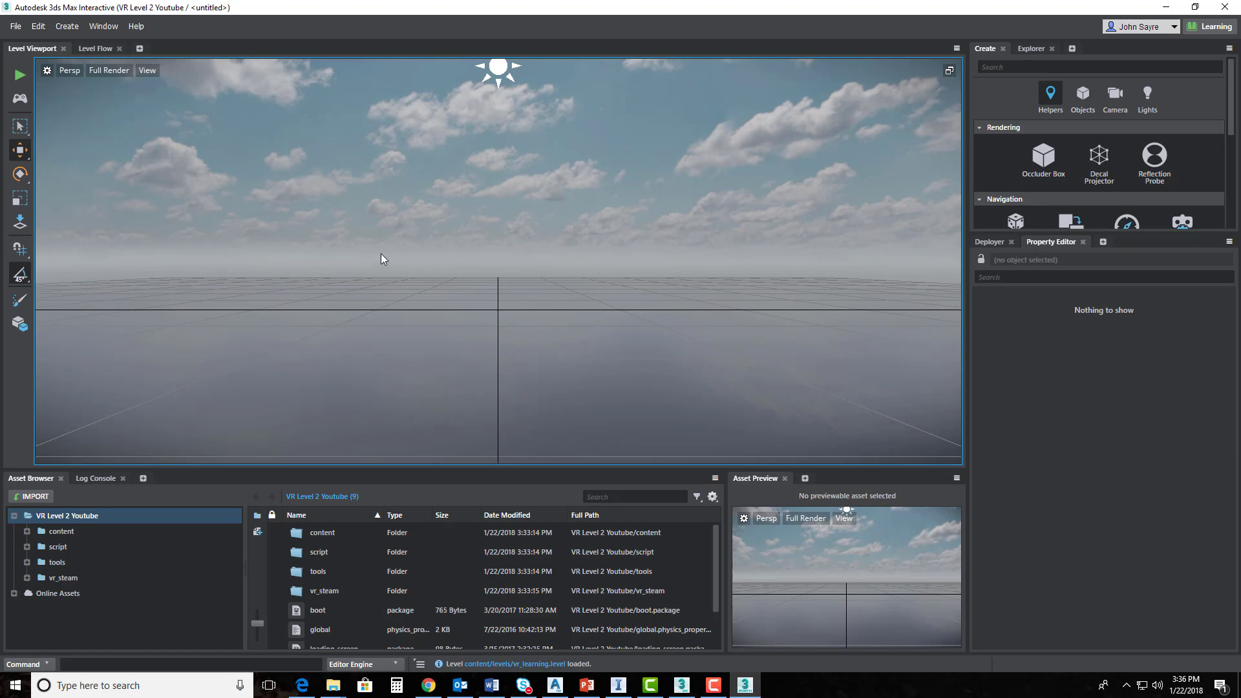
# Save the empty level as vrlevel2 in the project's content > levels folder
pyautogui.click(16, 26)
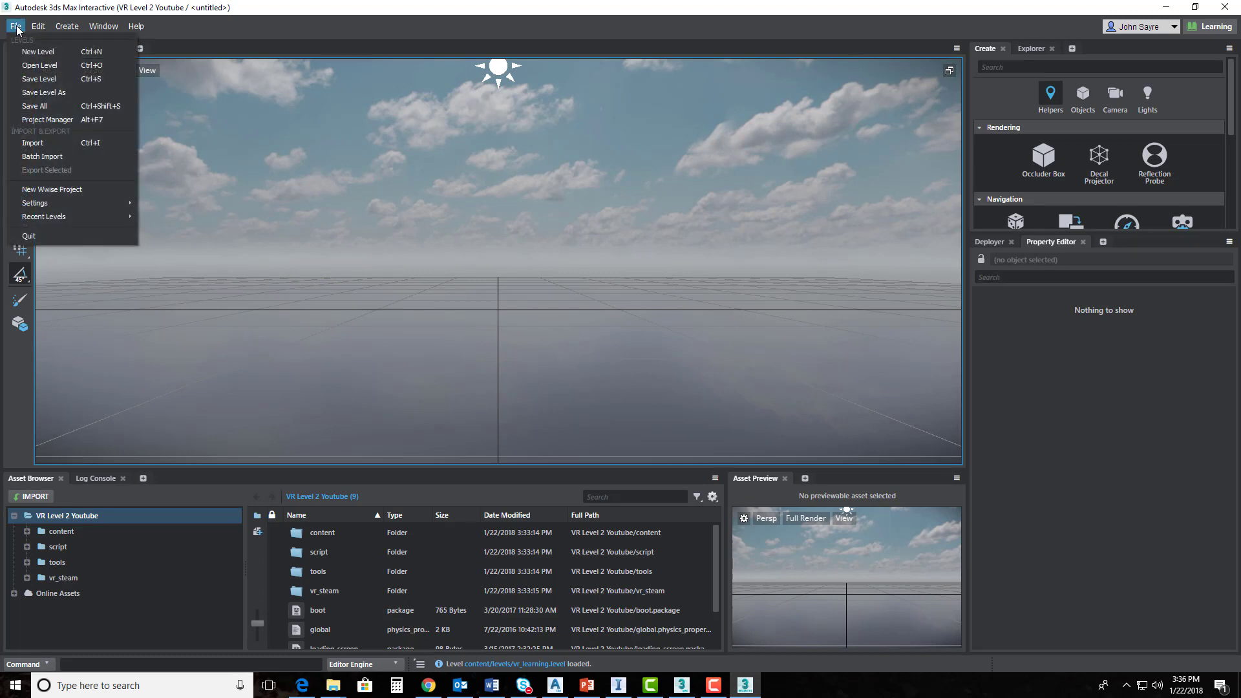
pyautogui.click(238, 231)
pyautogui.hotkey('ctrl', 's')
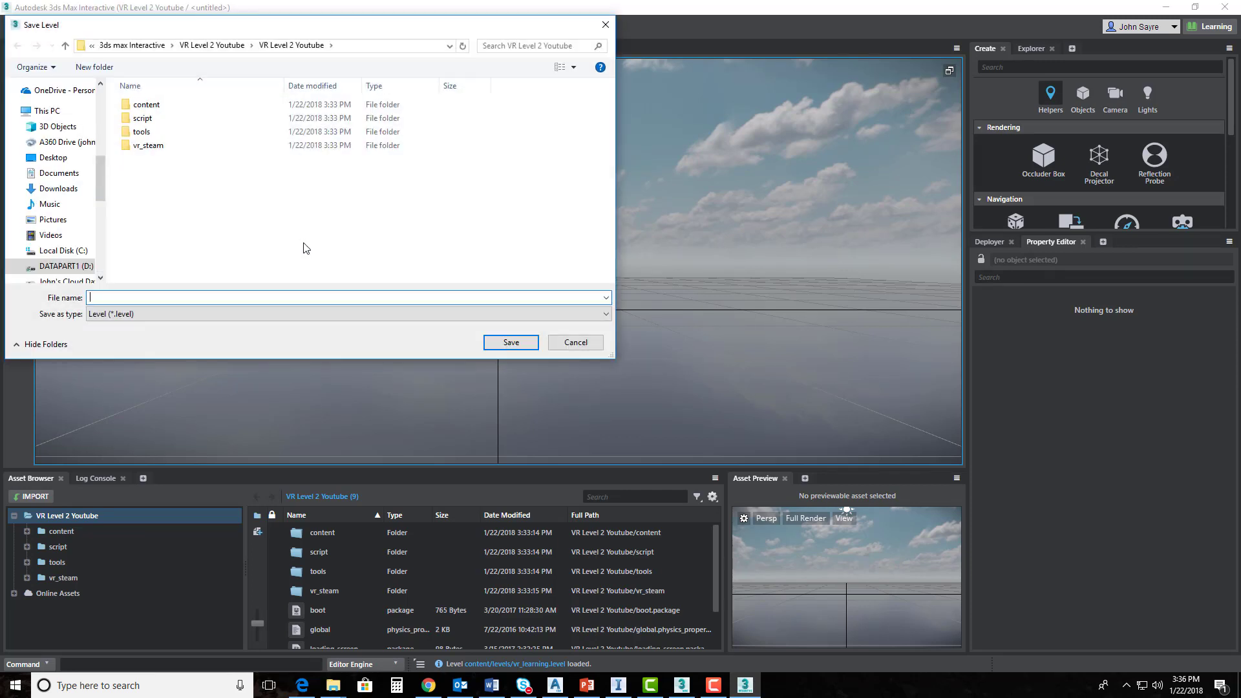
pyautogui.moveTo(397, 130); pyautogui.dragTo(502, 140)
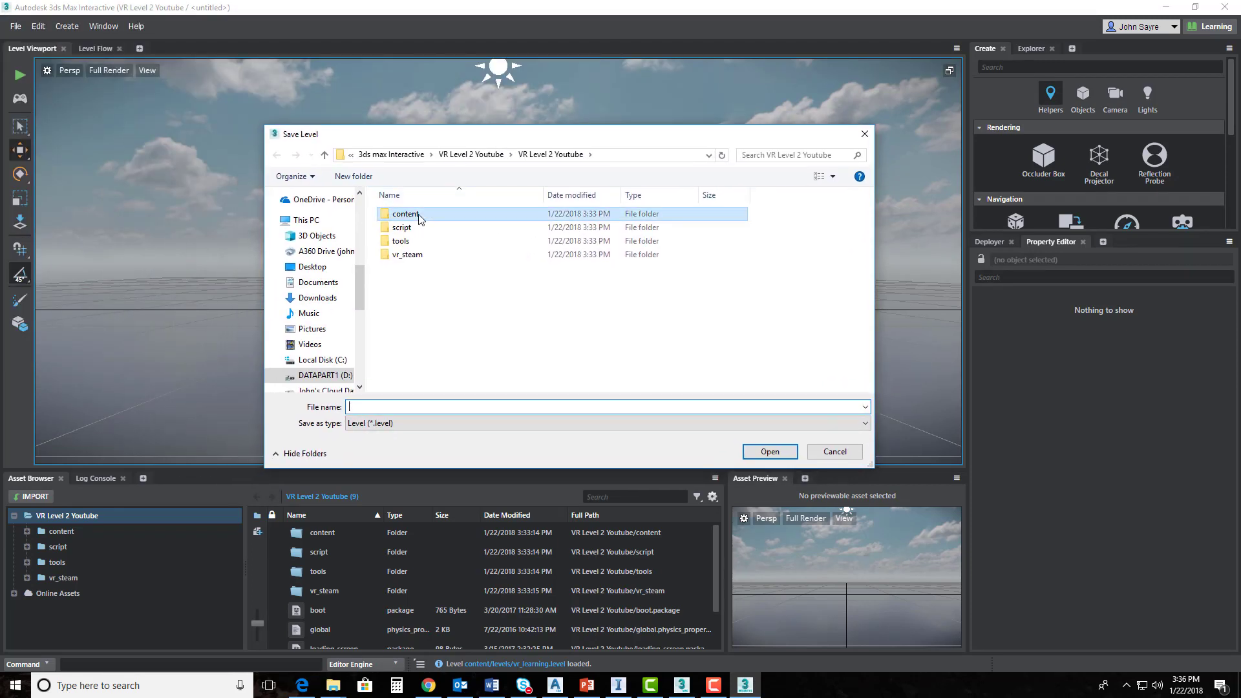
pyautogui.doubleClick(407, 214)
pyautogui.doubleClick(402, 241)
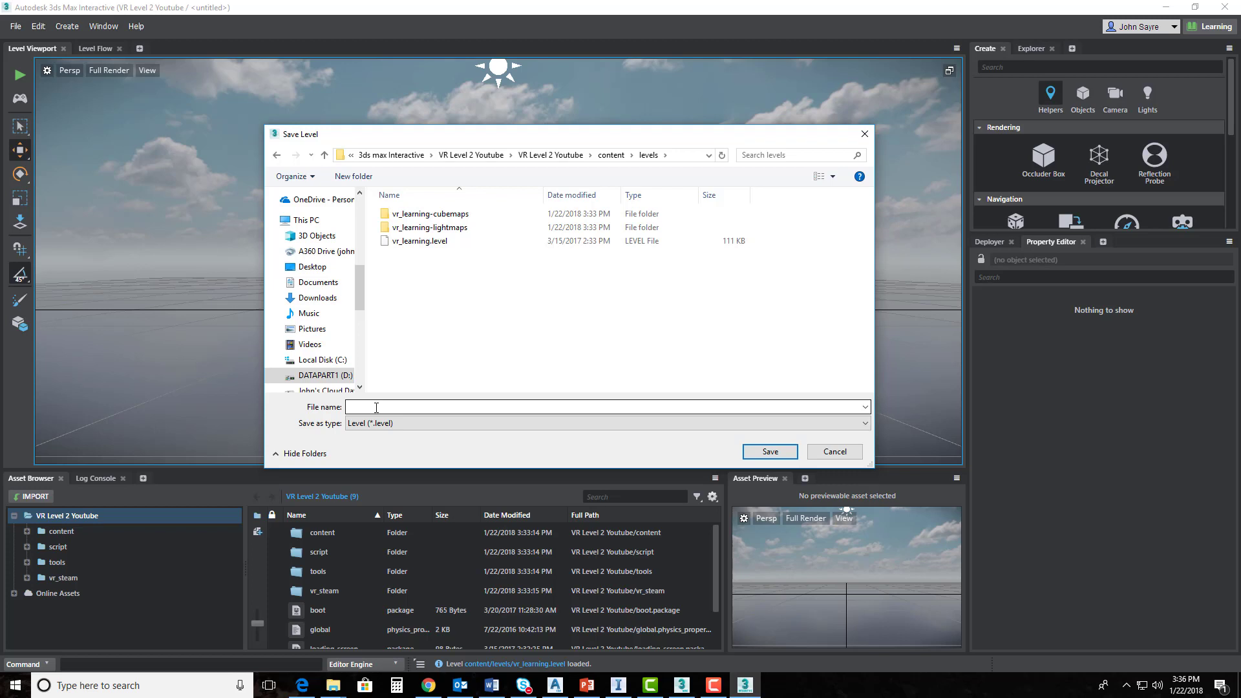
pyautogui.click(376, 407)
pyautogui.write('v')
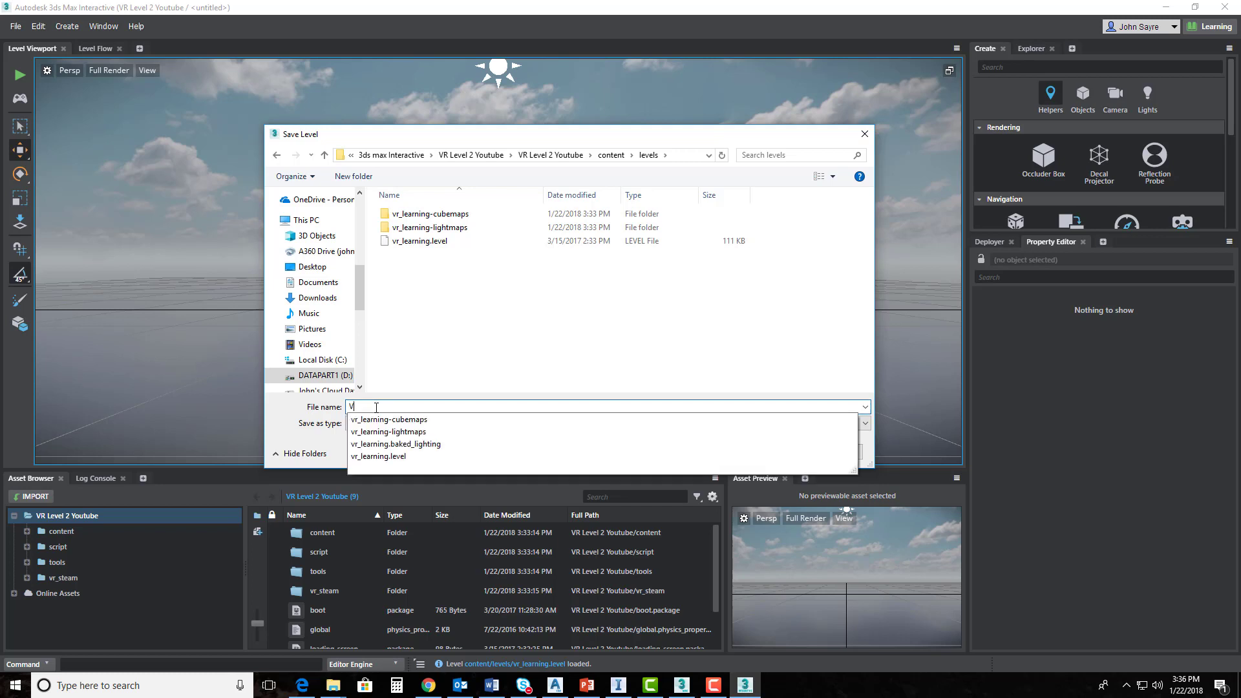
pyautogui.press('BackSpace')
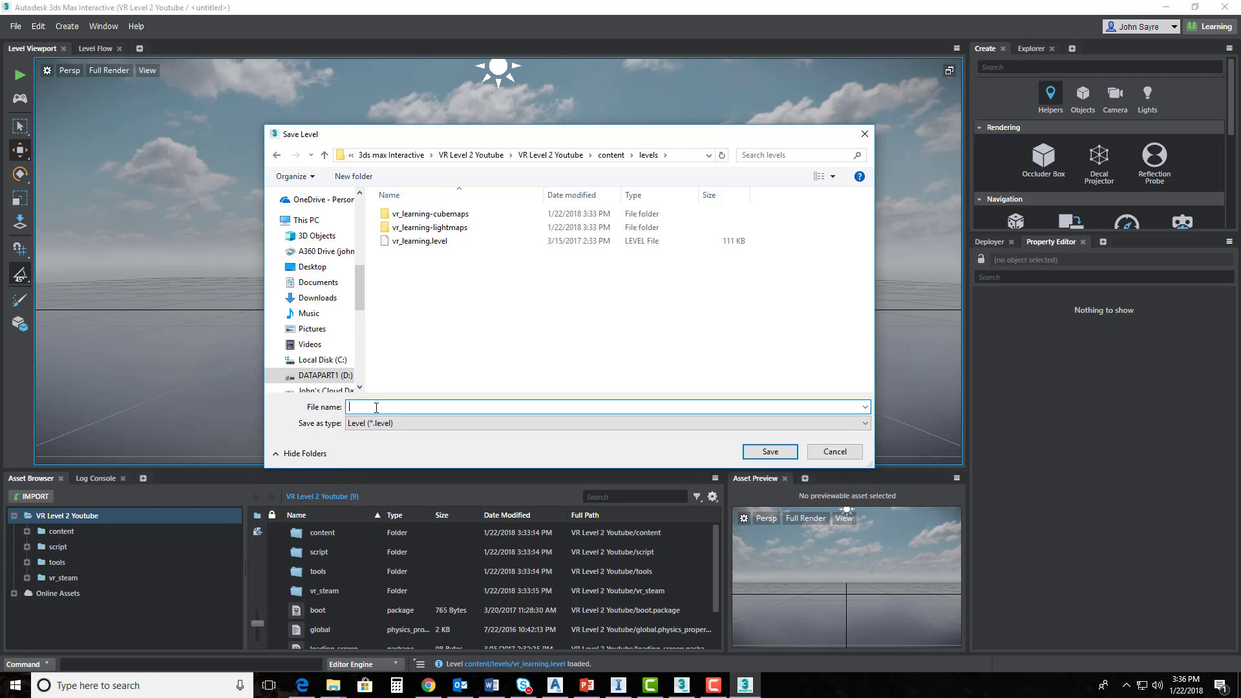
pyautogui.write('vrlevel2')
pyautogui.click(765, 449)
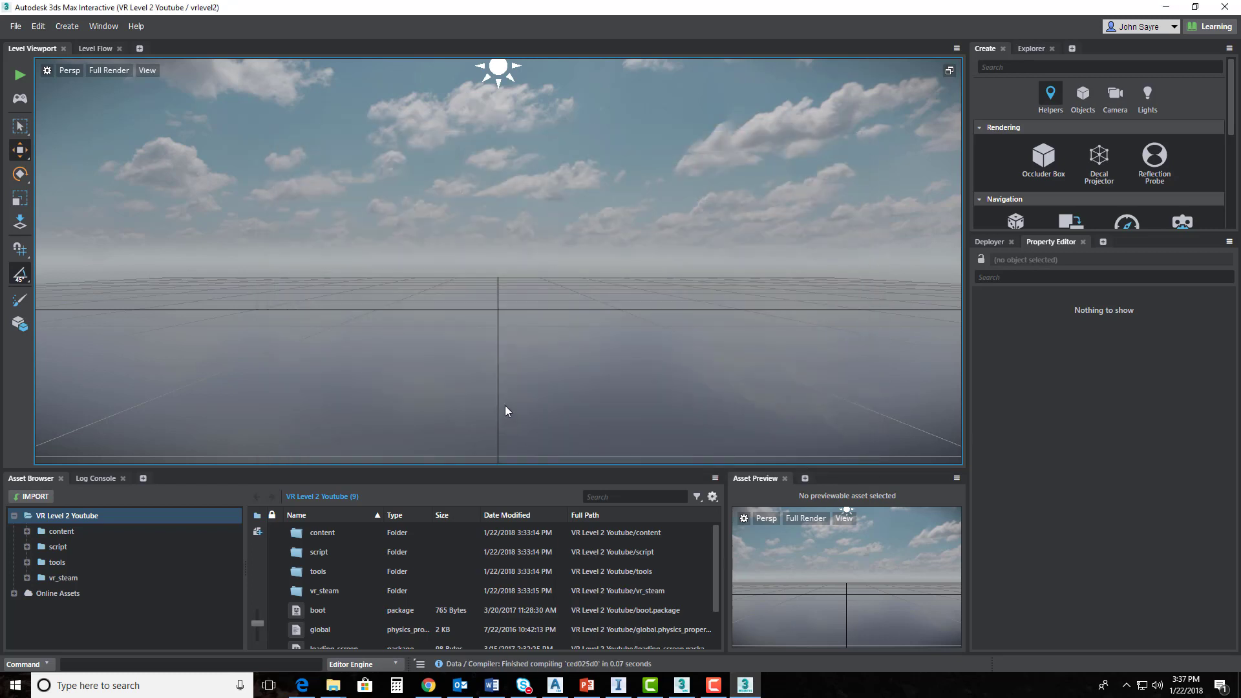
# In 3ds Max 2018, use Level Send All to send the site to content/models/VR Level 2
pyautogui.click(682, 685)
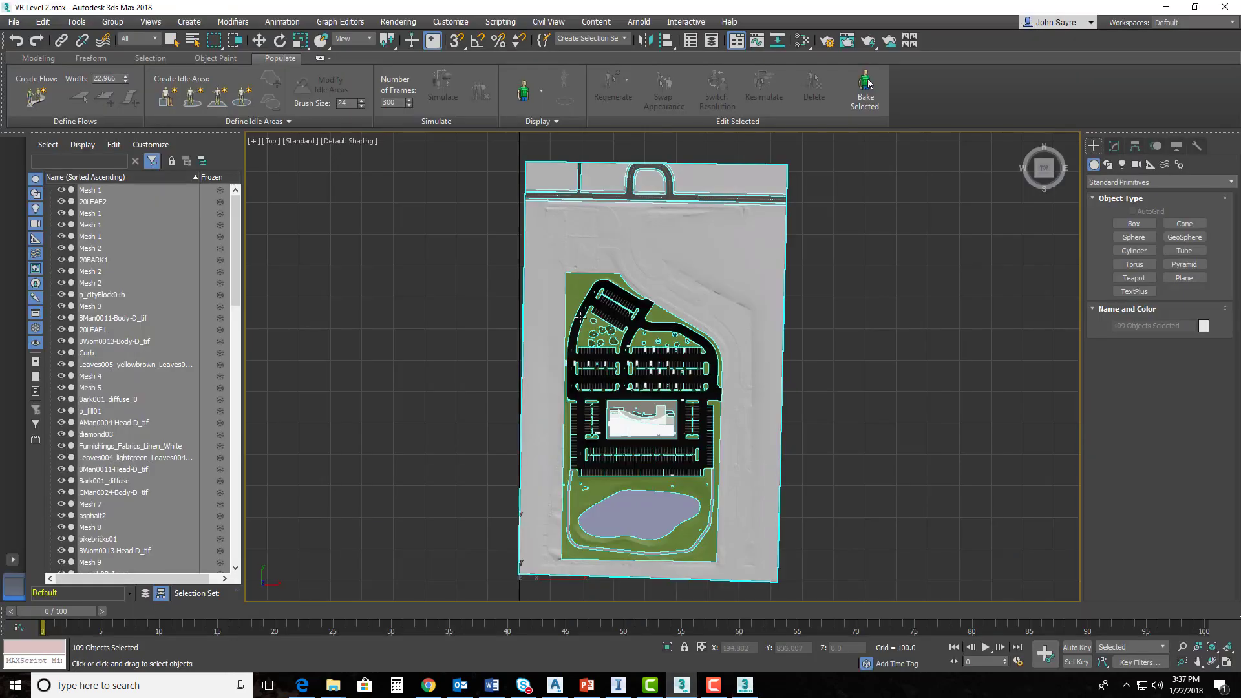
pyautogui.click(684, 23)
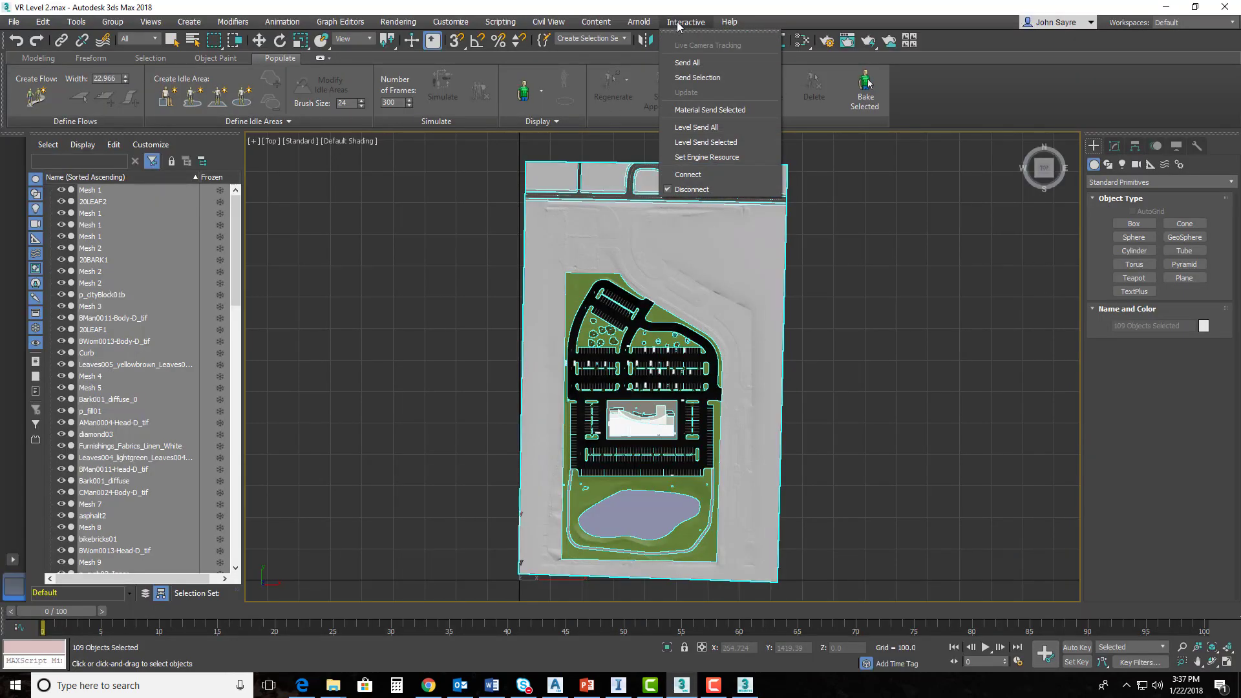
pyautogui.click(704, 131)
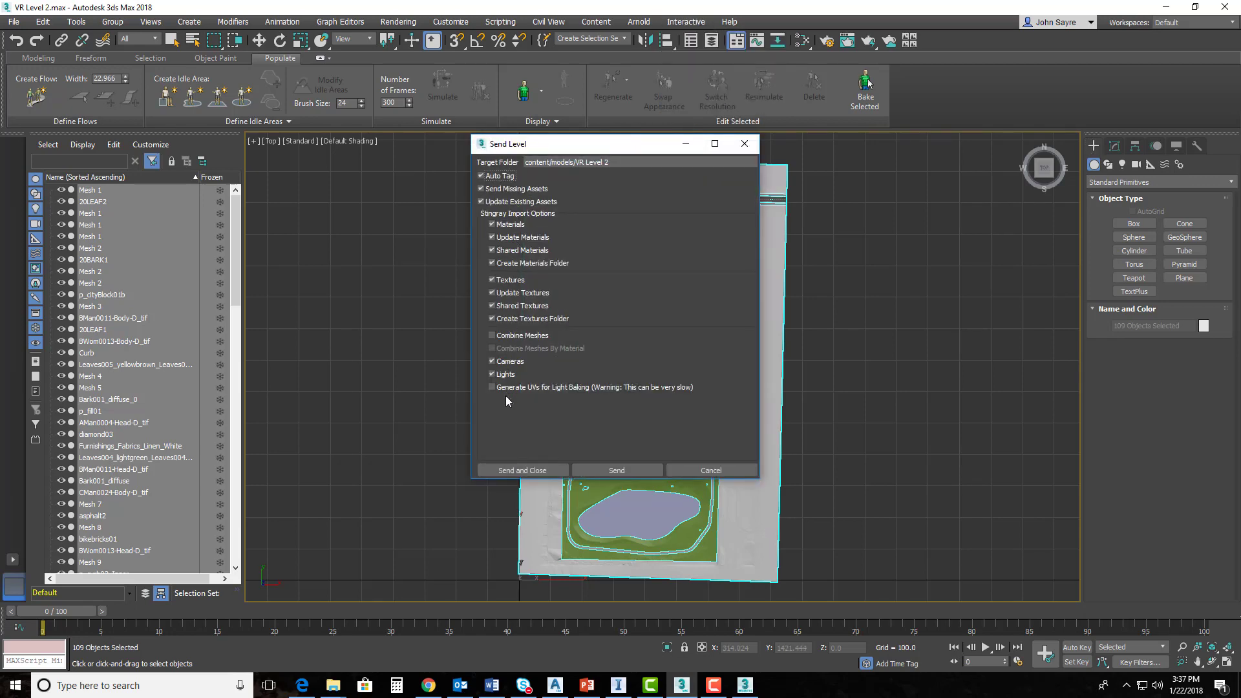
pyautogui.click(616, 470)
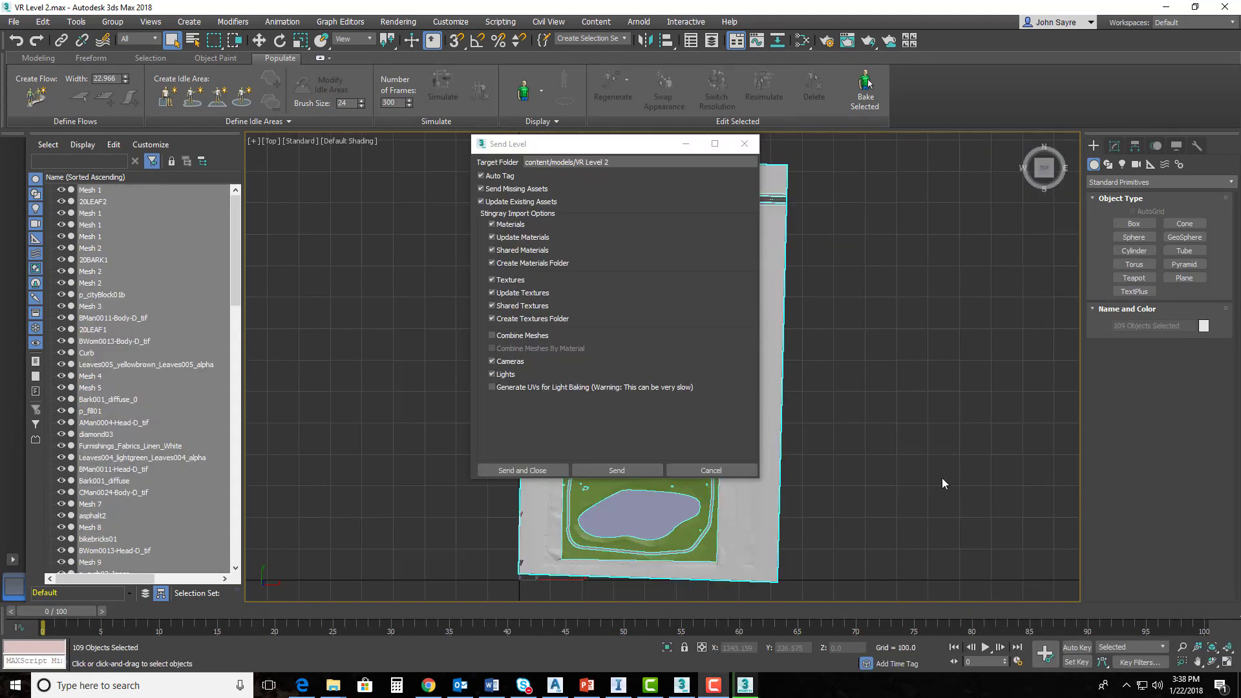
# Bring the 3ds Max Interactive editor to the front once the export finishes
pyautogui.click(745, 690)
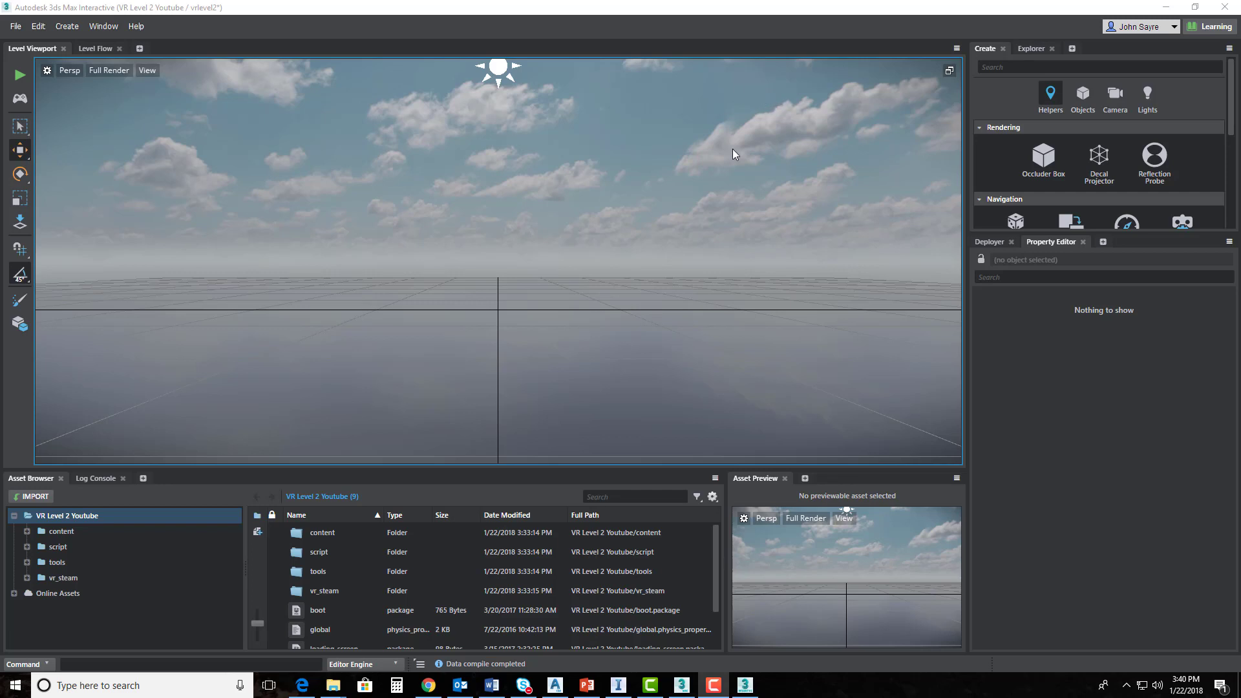
# Select the asphalt01_ns unit, frame the whole site in view, and expand the content folder
pyautogui.click(1030, 52)
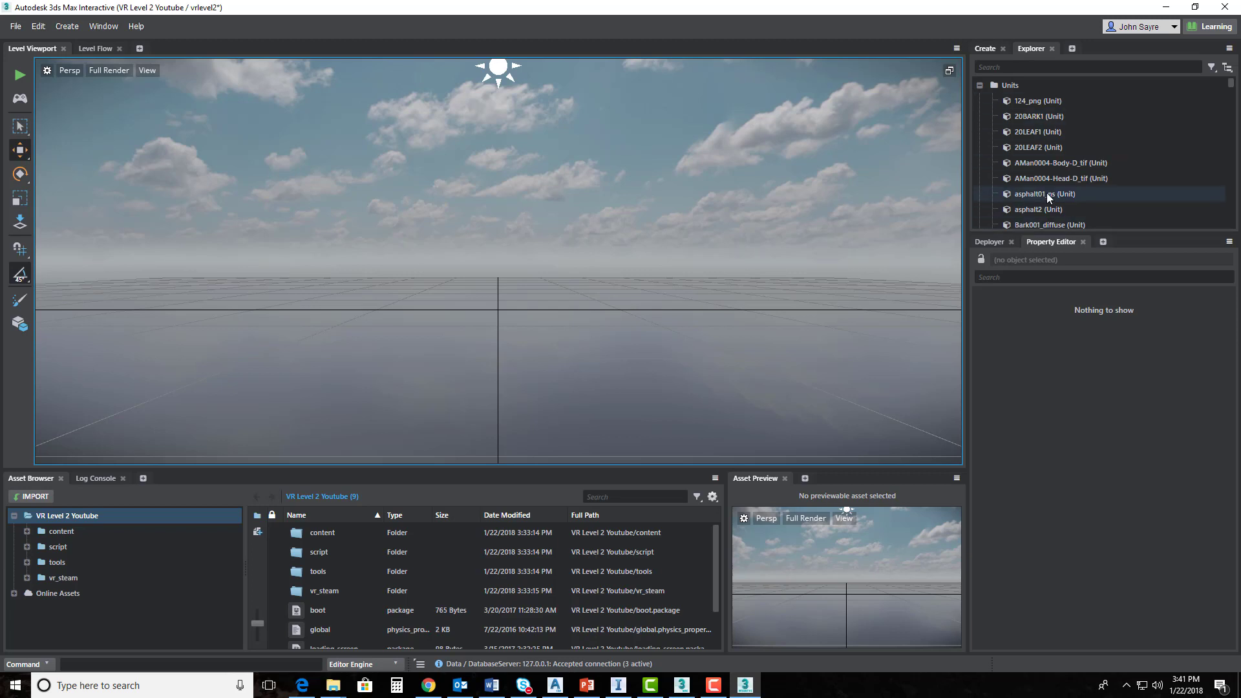
pyautogui.click(1045, 194)
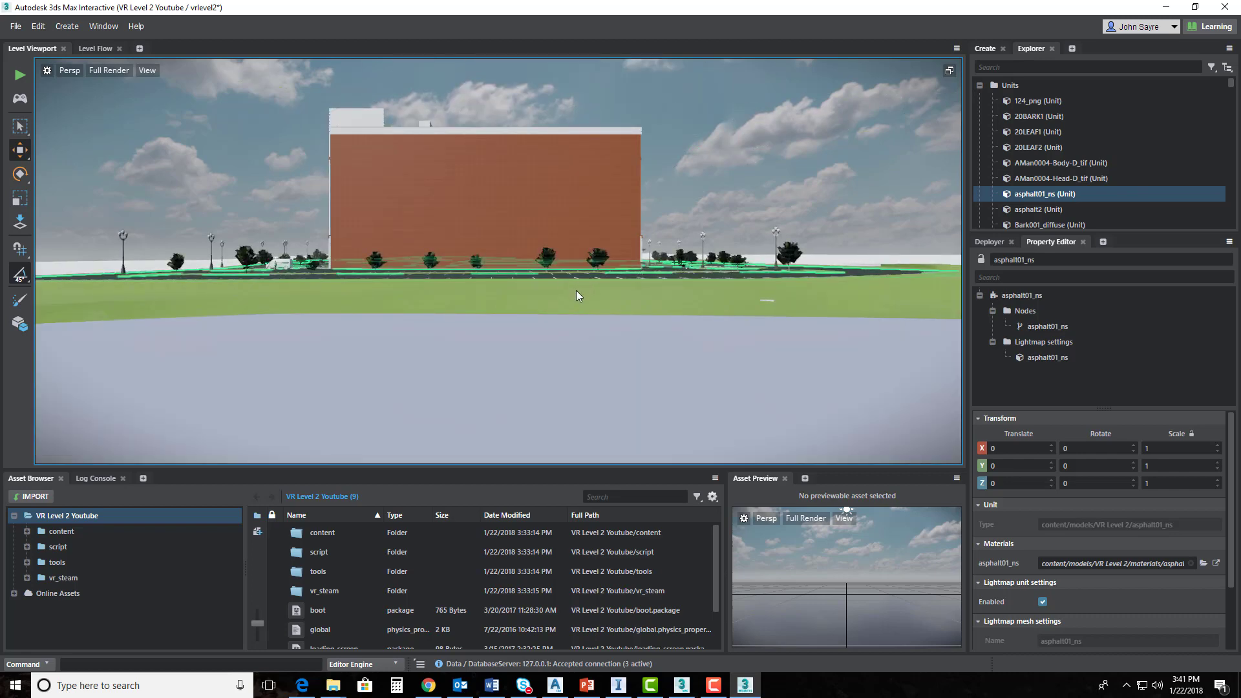
pyautogui.moveTo(576, 296); pyautogui.dragTo(578, 349, button='right')
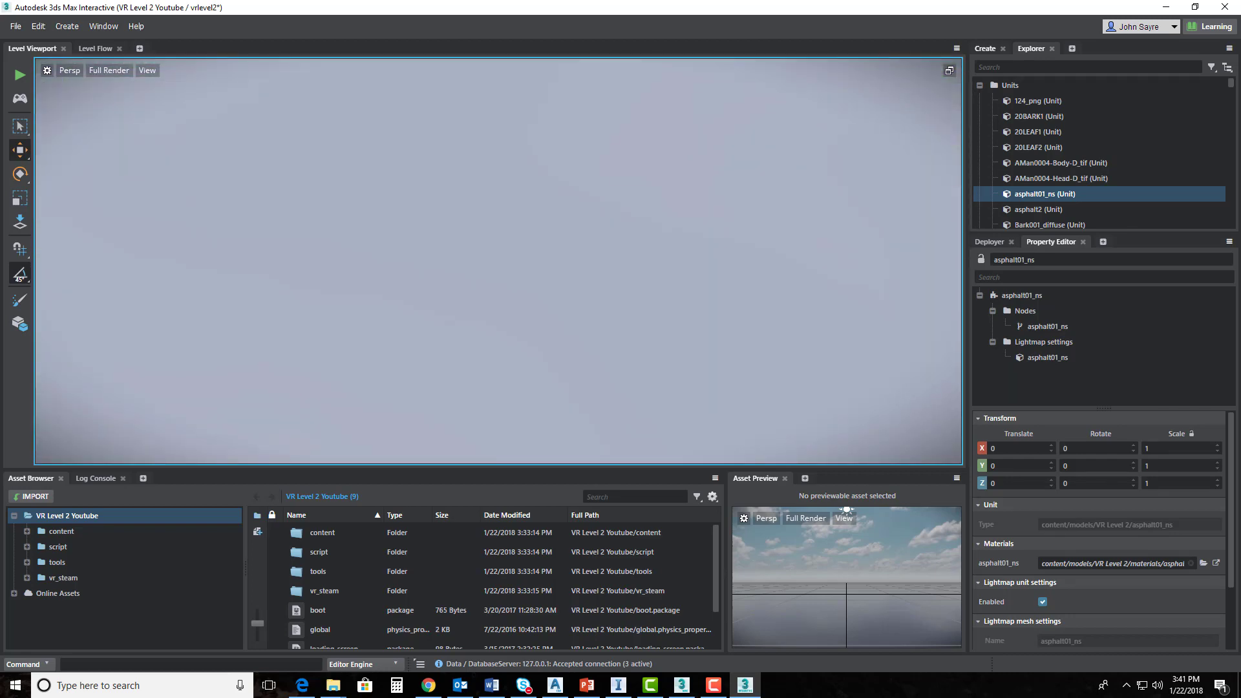
pyautogui.press('f')
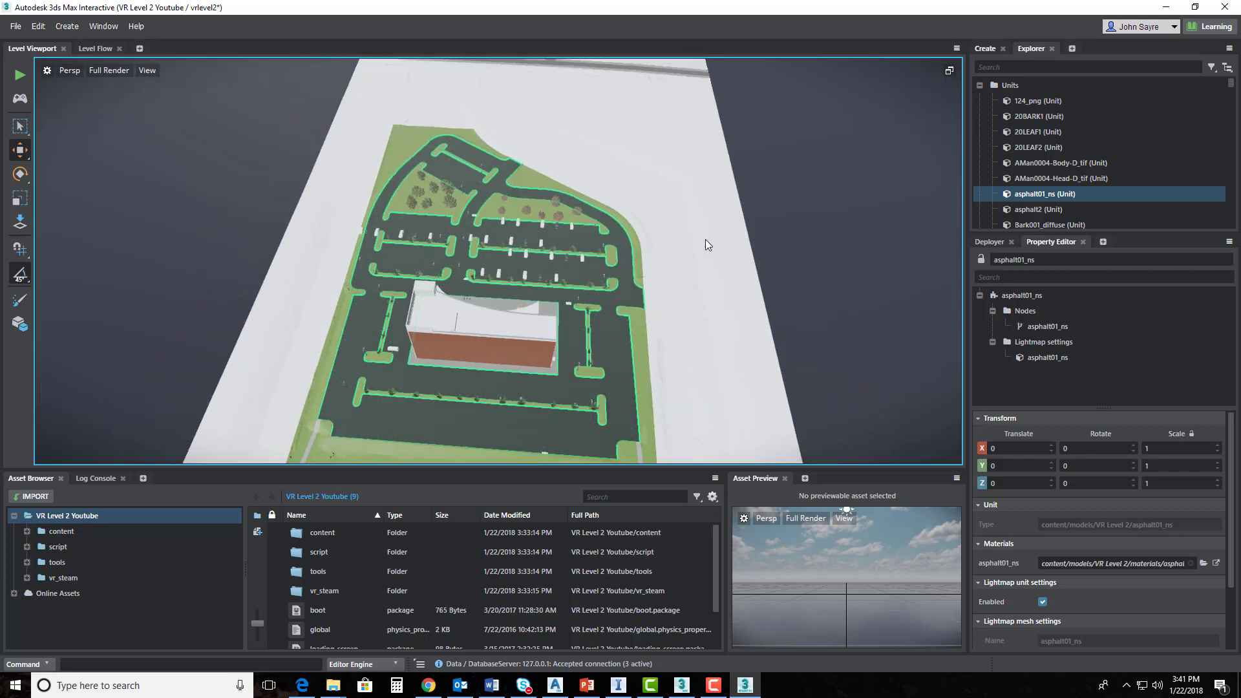
pyautogui.keyDown('alt'); pyautogui.moveTo(673, 225); pyautogui.dragTo(673, 108); pyautogui.keyUp('alt')
pyautogui.scroll(3, 626, 287)
pyautogui.press('f')
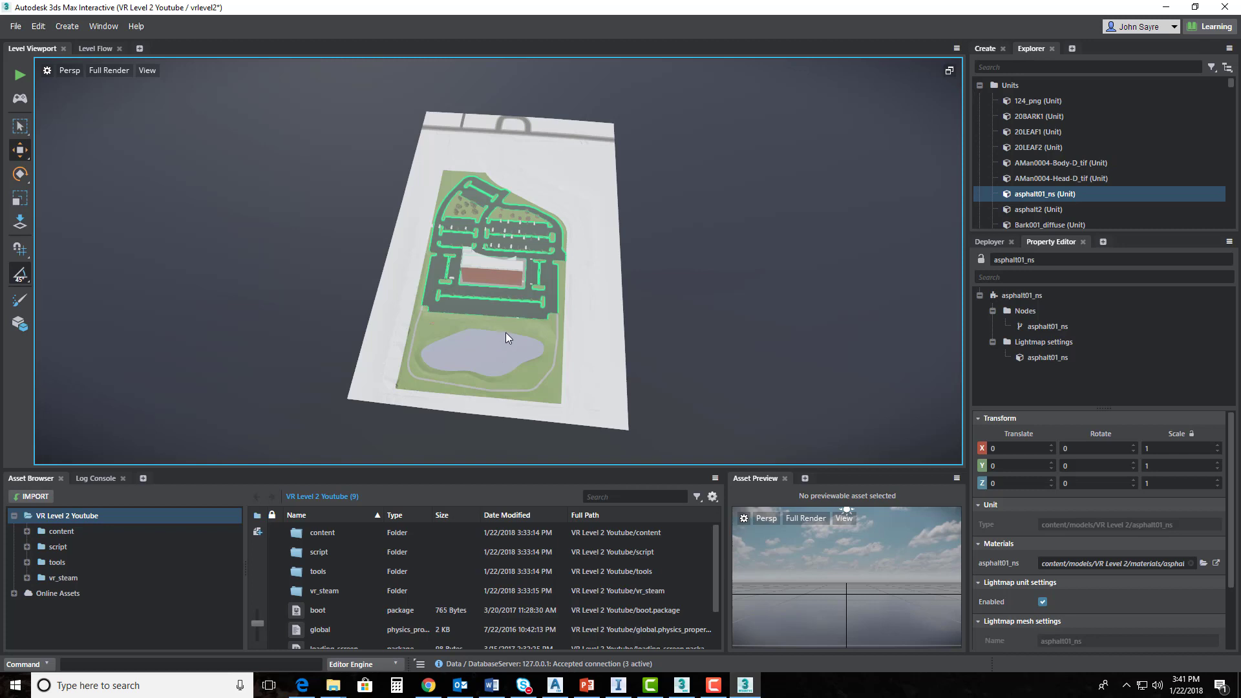
pyautogui.click(26, 531)
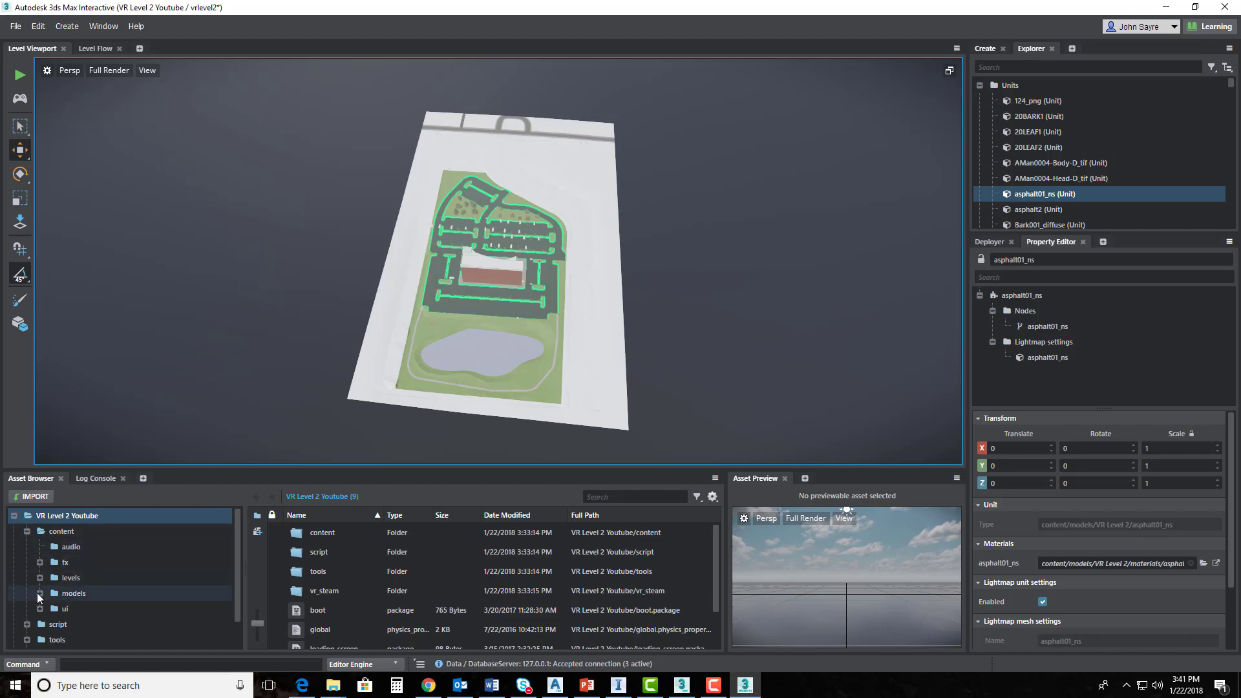
# Select all units in content > models > VR Level 2 and enable static physics on them
pyautogui.doubleClick(107, 589)
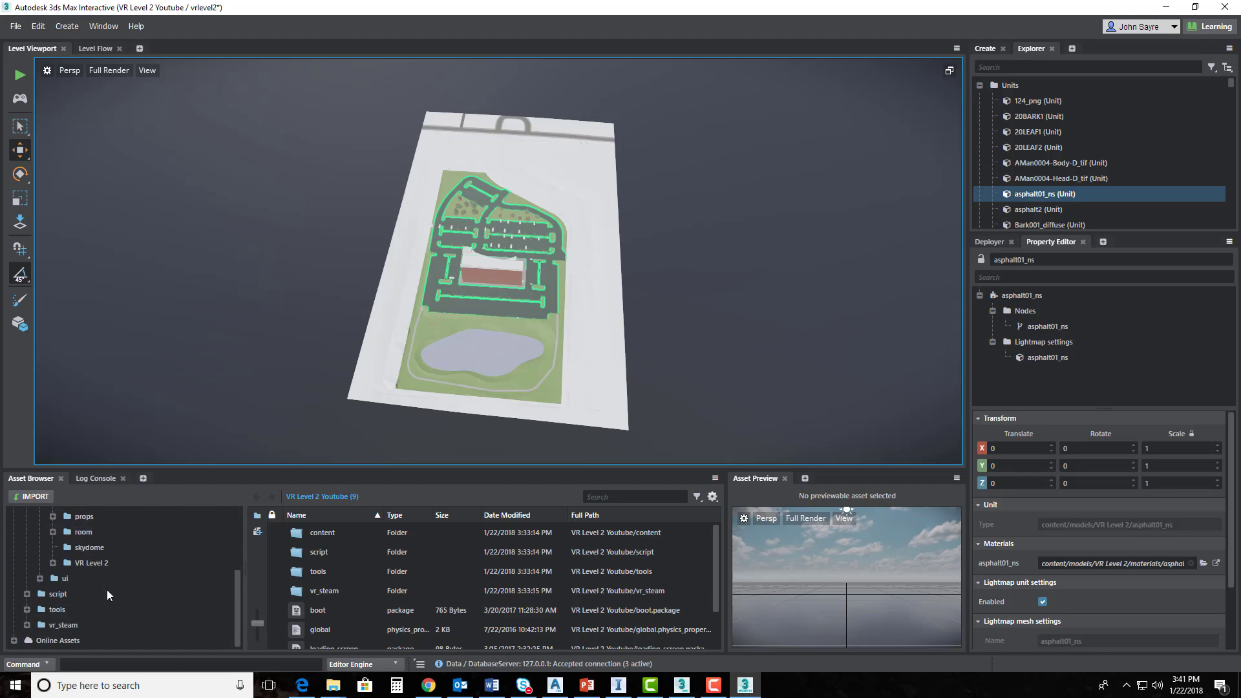
pyautogui.click(53, 564)
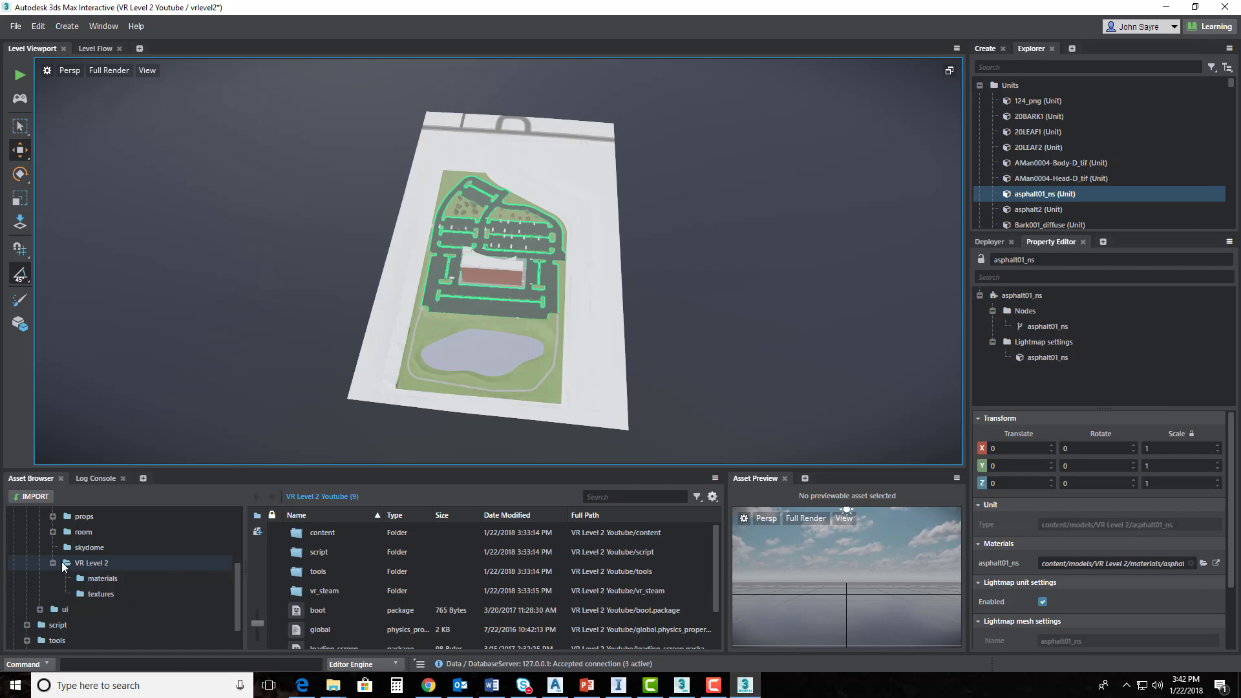
pyautogui.click(104, 560)
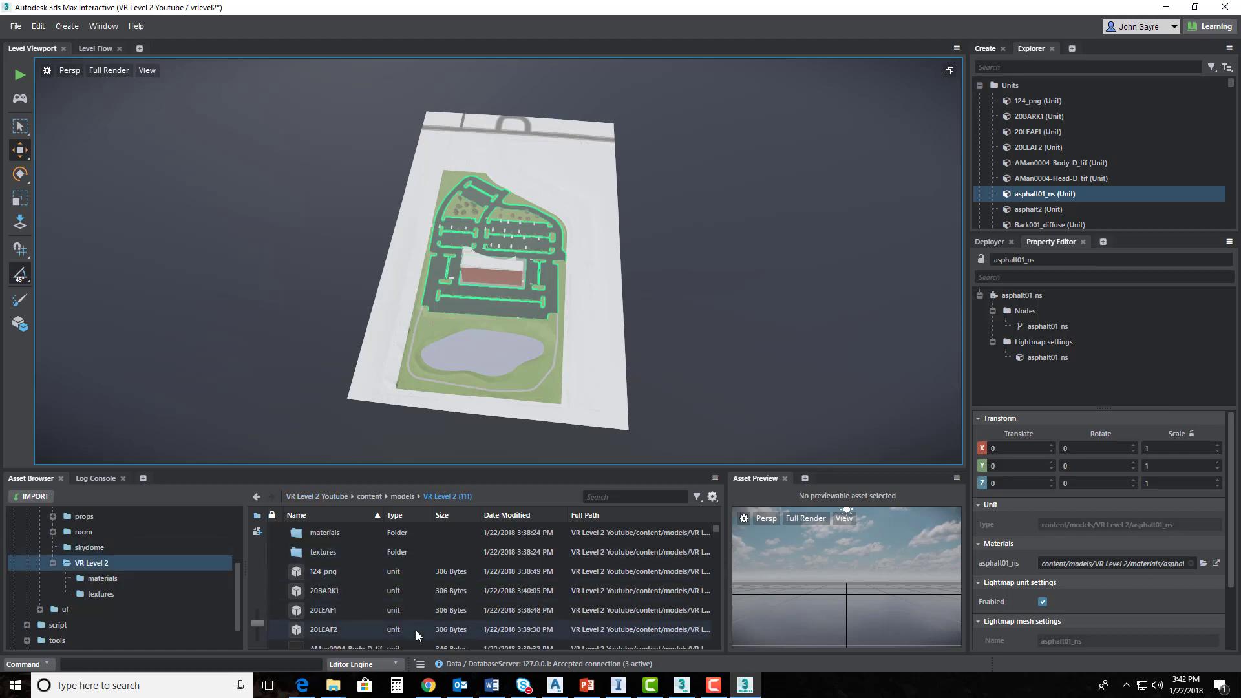
pyautogui.click(409, 569)
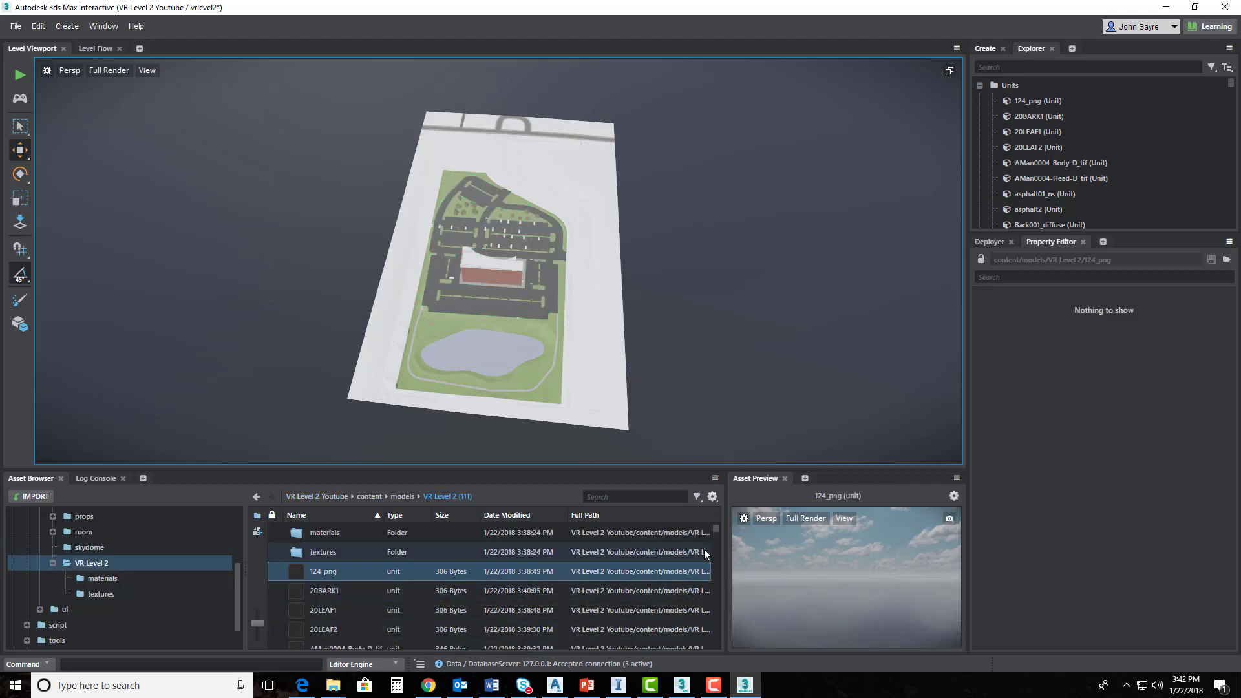
pyautogui.moveTo(715, 531); pyautogui.dragTo(715, 657)
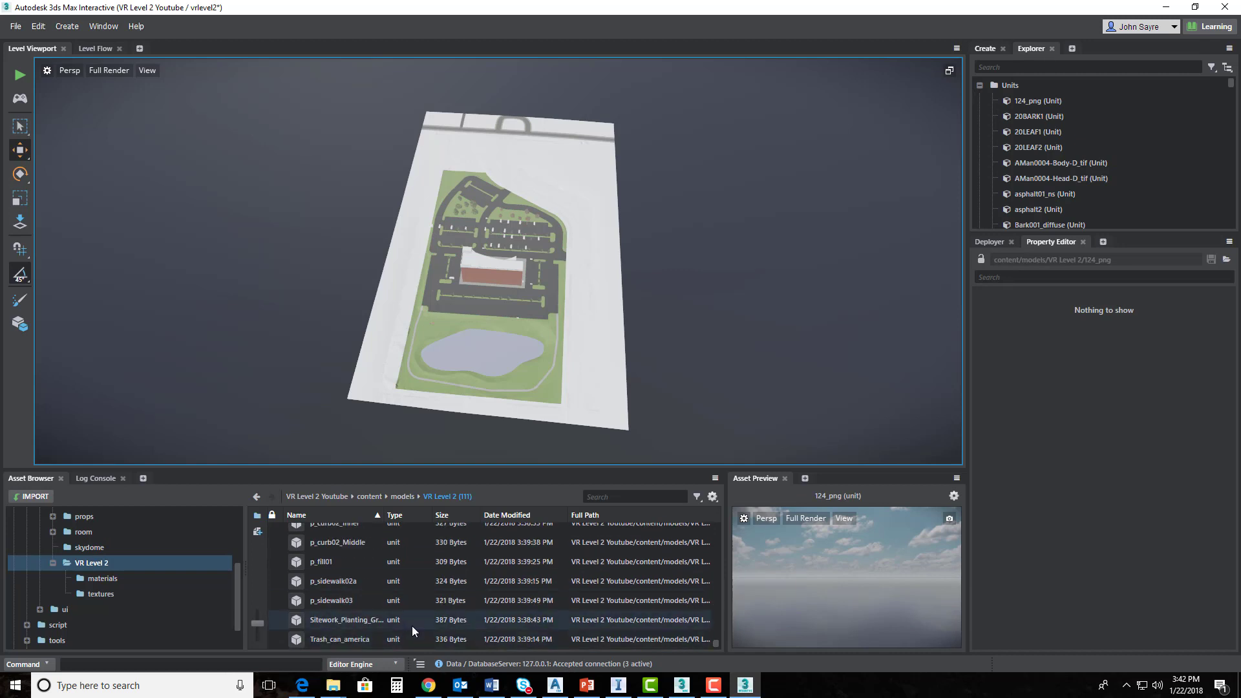
pyautogui.keyDown('shift'); pyautogui.click(372, 638); pyautogui.keyUp('shift')
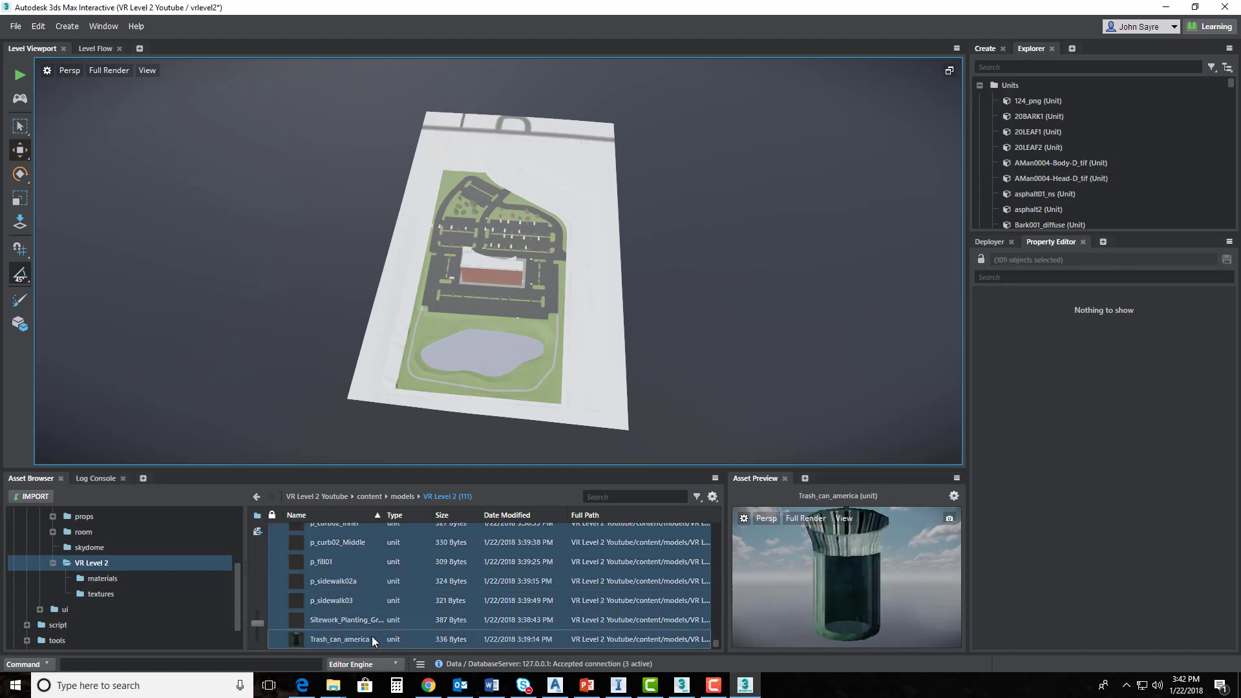
pyautogui.rightClick(389, 568)
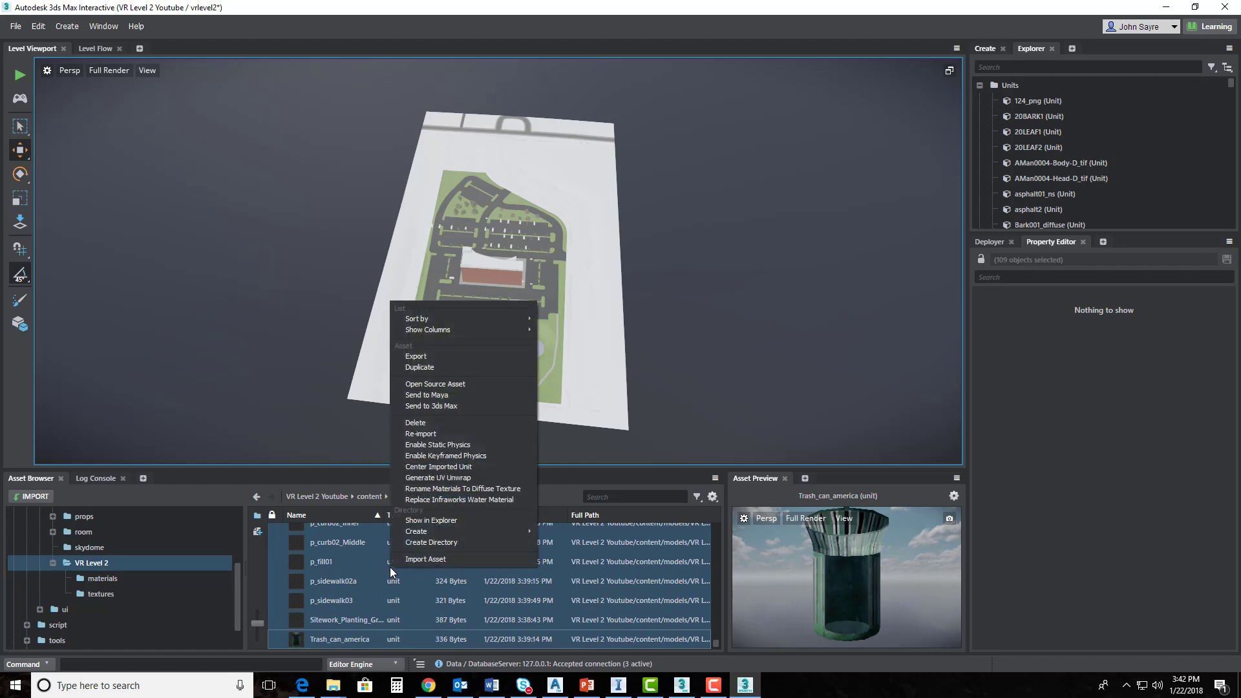
pyautogui.click(447, 446)
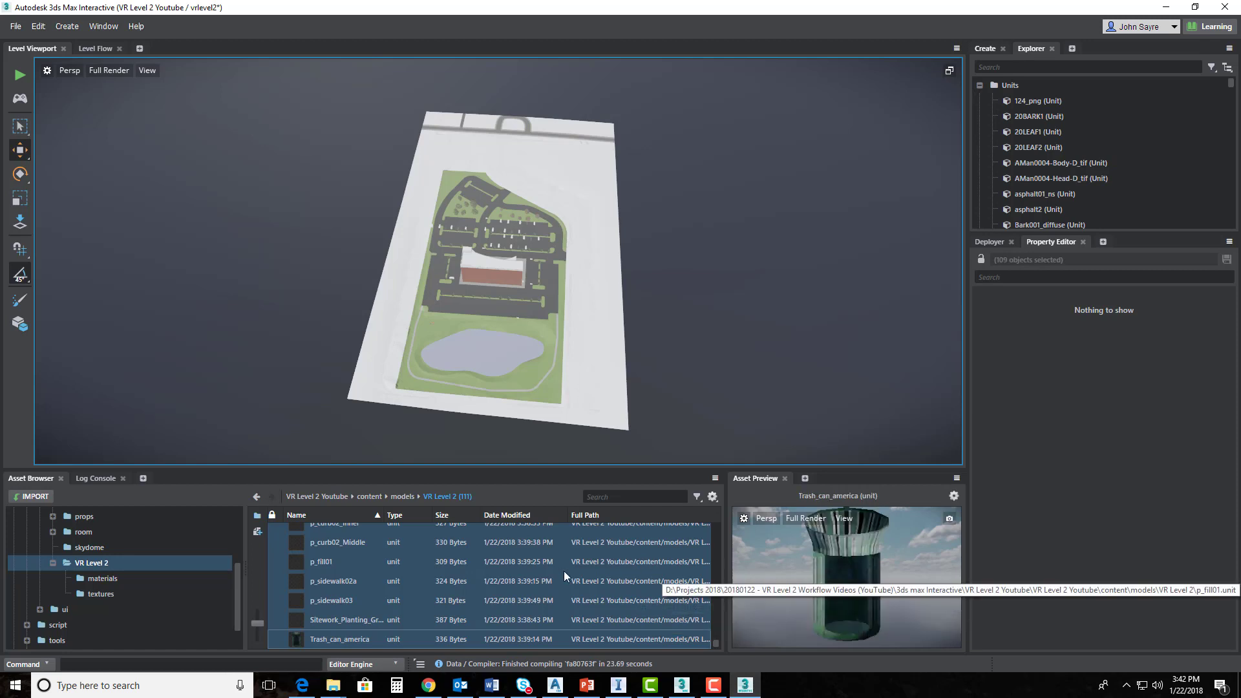
# Collapse the Asset Browser tree back to the project root folder
pyautogui.click(427, 563)
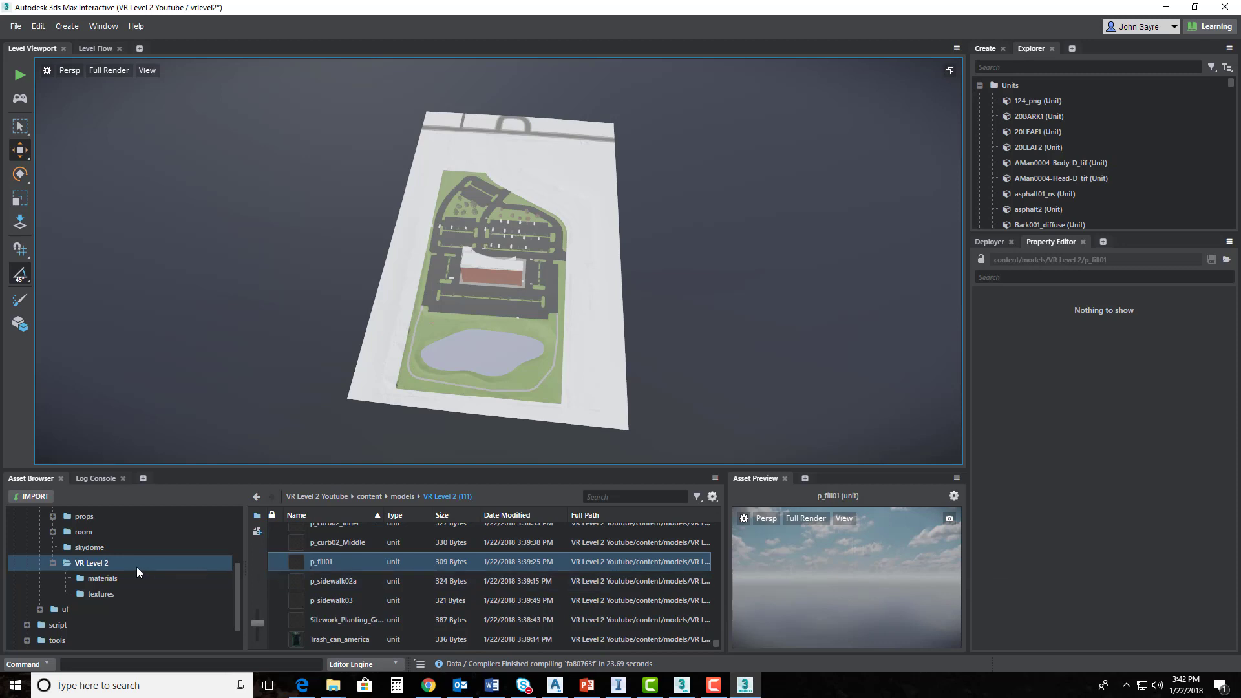
pyautogui.moveTo(241, 583); pyautogui.dragTo(234, 564)
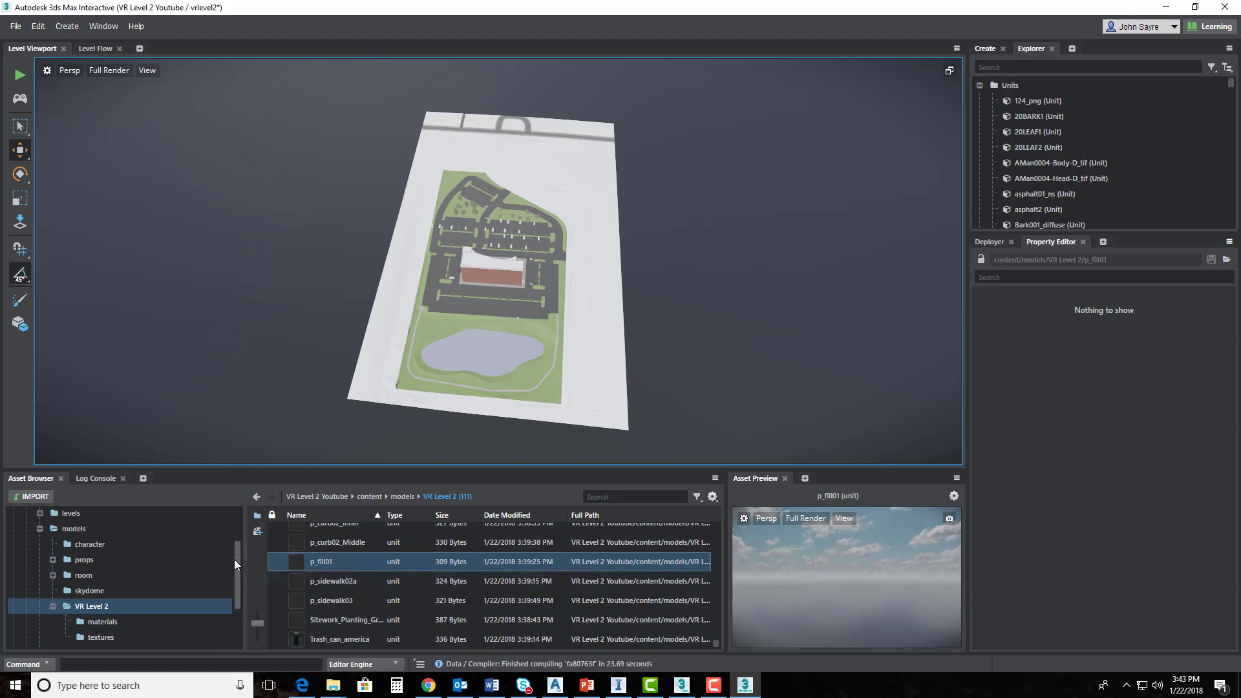
pyautogui.click(52, 606)
pyautogui.scroll(2, 76, 540)
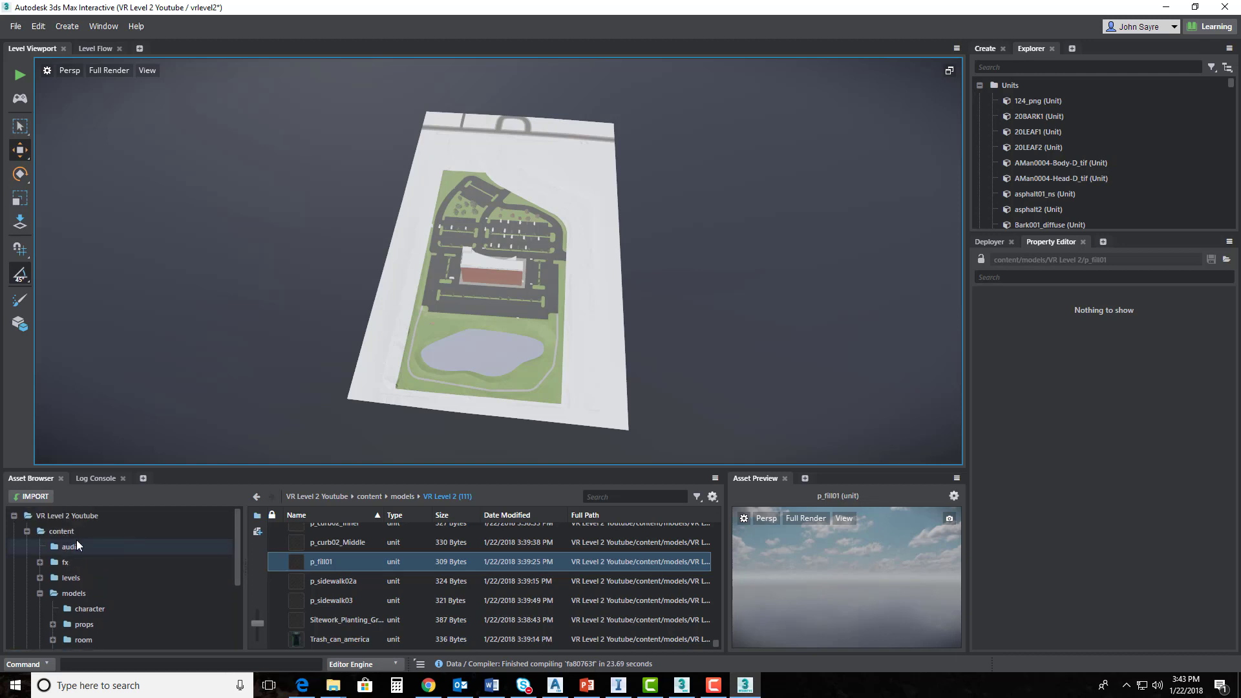
pyautogui.click(40, 578)
pyautogui.click(27, 531)
pyautogui.click(13, 515)
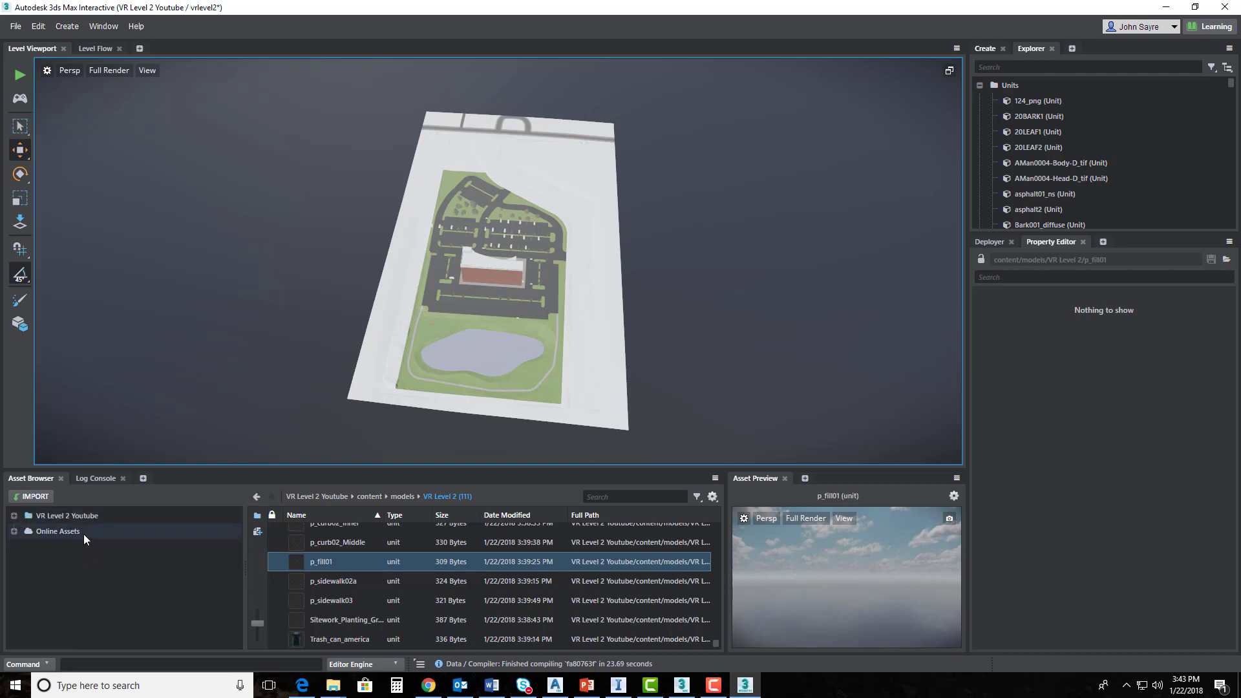
pyautogui.click(14, 515)
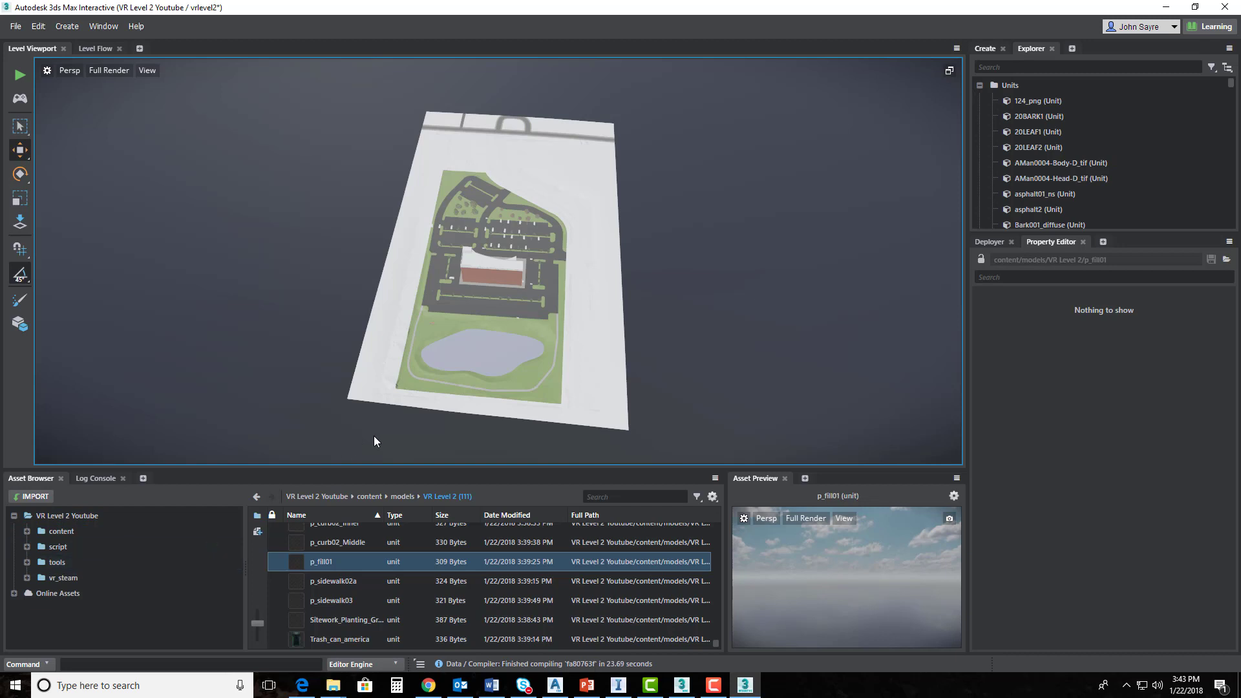
# Frame the asphalt01_ns site piece, zoom onto the parking lot, and list the project root contents
pyautogui.moveTo(595, 362)
pyautogui.keyDown('alt'); pyautogui.mouseDown()
pyautogui.moveTo(443, 360)
pyautogui.moveTo(515, 399)
pyautogui.mouseUp(); pyautogui.keyUp('alt')
pyautogui.keyDown('alt'); pyautogui.moveTo(515, 399); pyautogui.dragTo(620, 462, button='middle'); pyautogui.keyUp('alt')
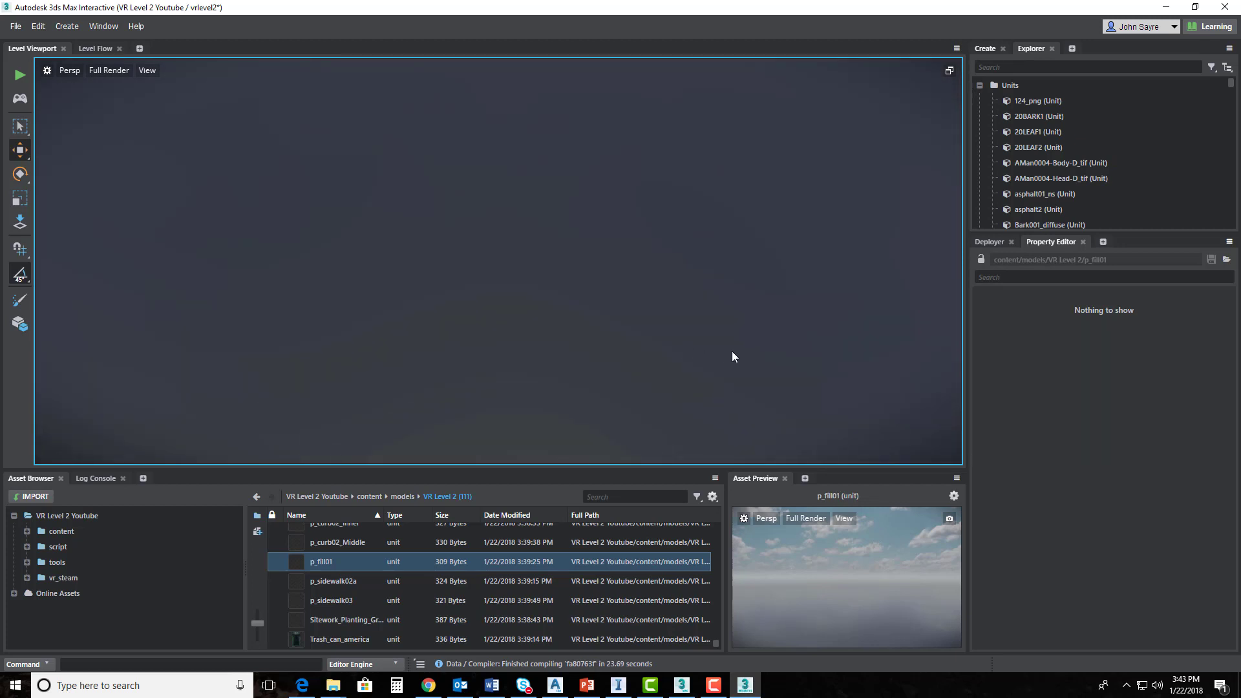
pyautogui.scroll(-3, 685, 369)
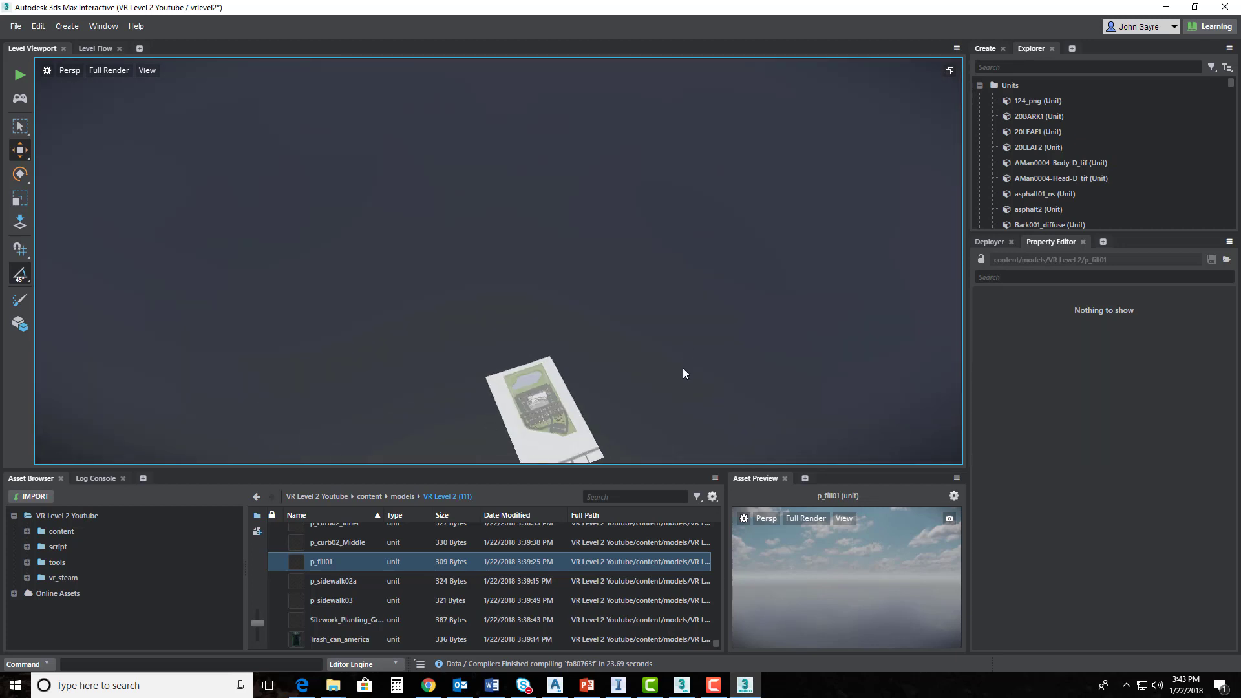
pyautogui.click(545, 417)
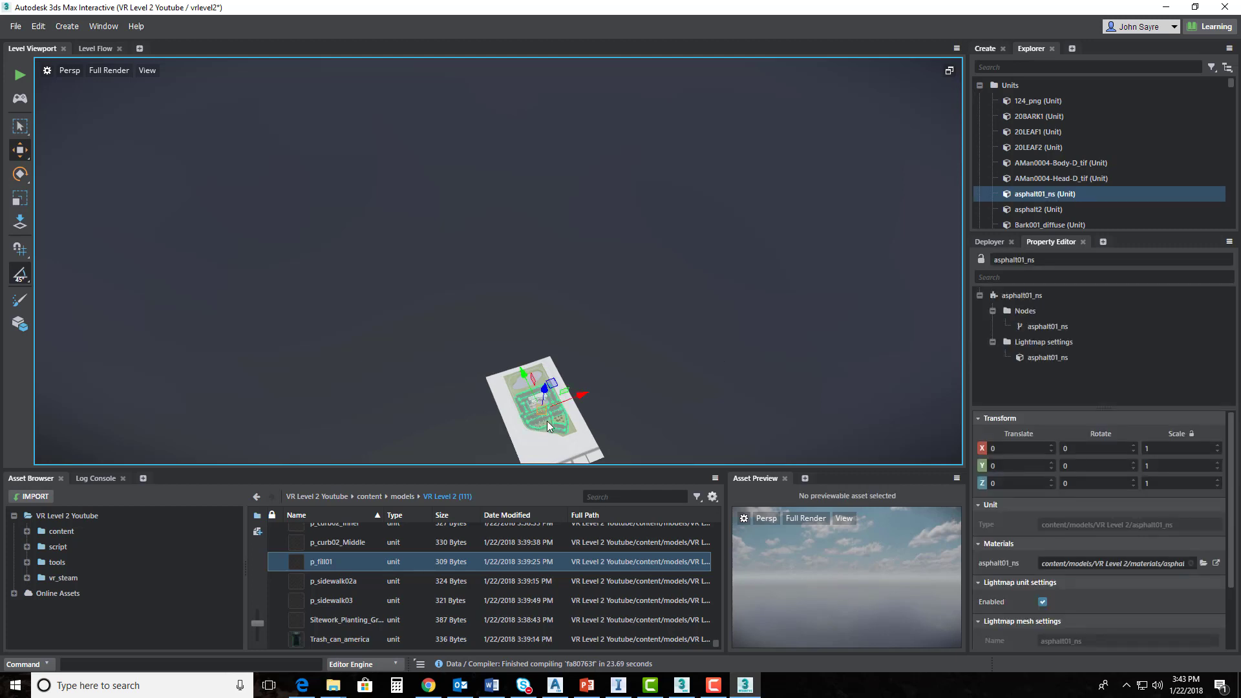
pyautogui.press('f')
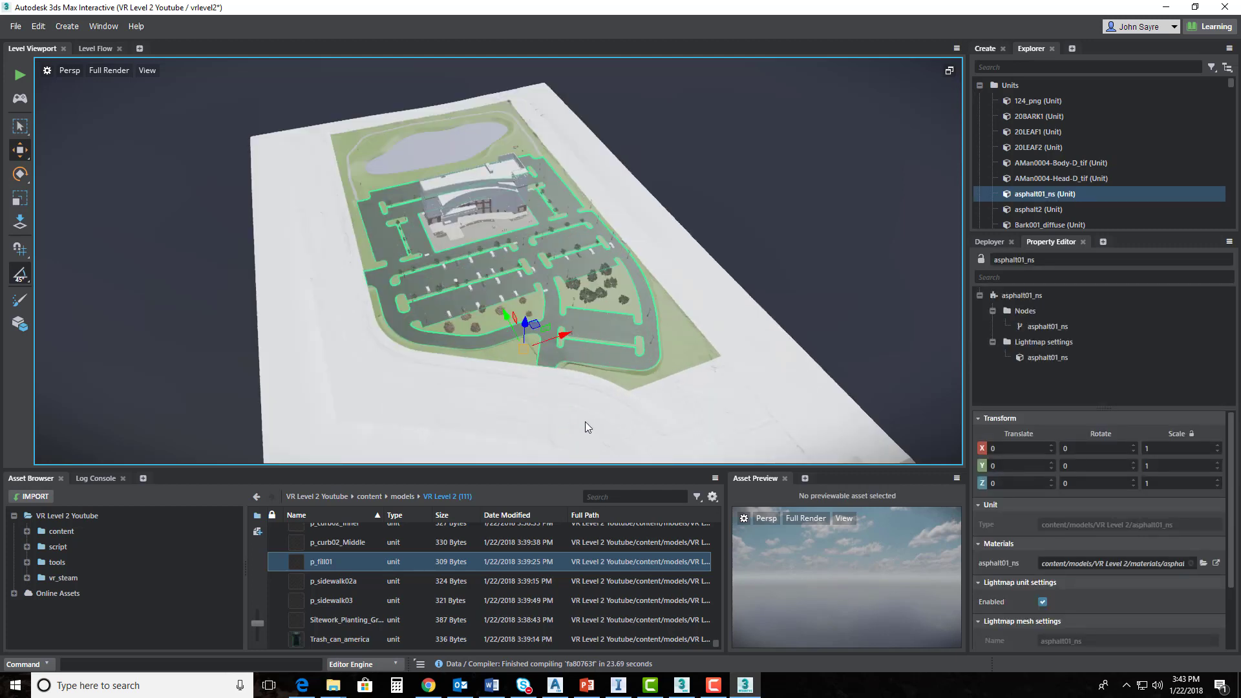
pyautogui.keyDown('alt'); pyautogui.moveTo(504, 420); pyautogui.dragTo(587, 422); pyautogui.keyUp('alt')
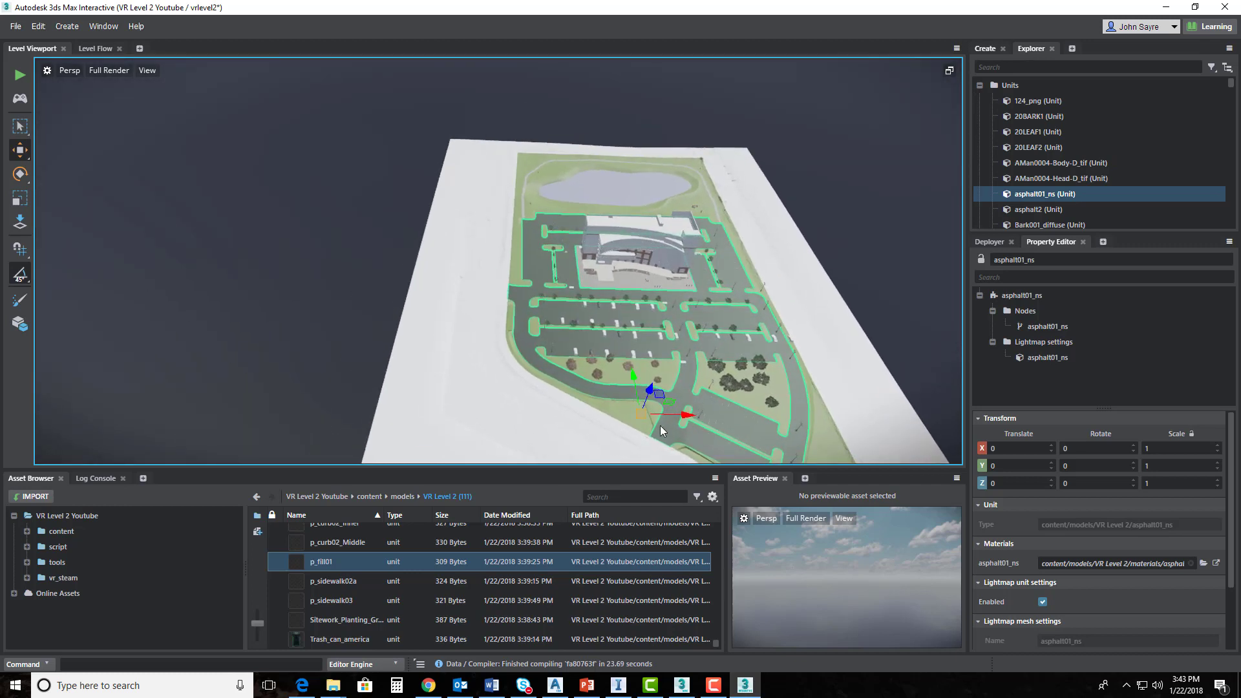
pyautogui.scroll(-4, 676, 417)
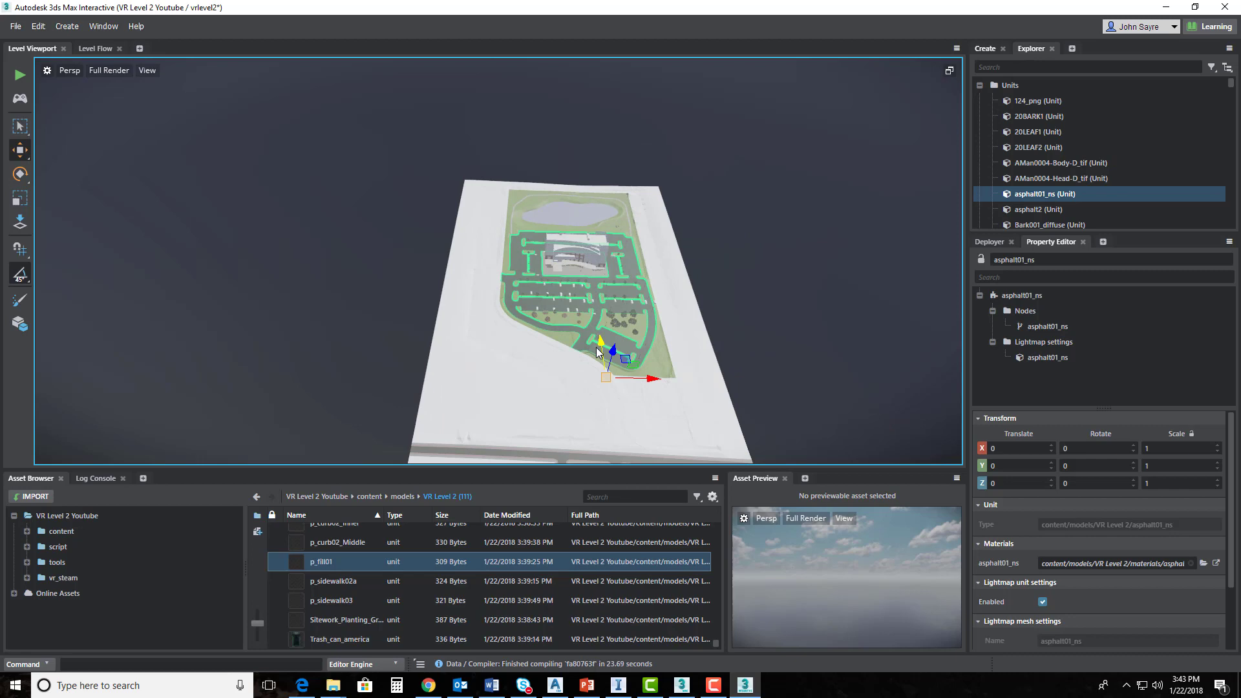
pyautogui.scroll(5, 502, 371)
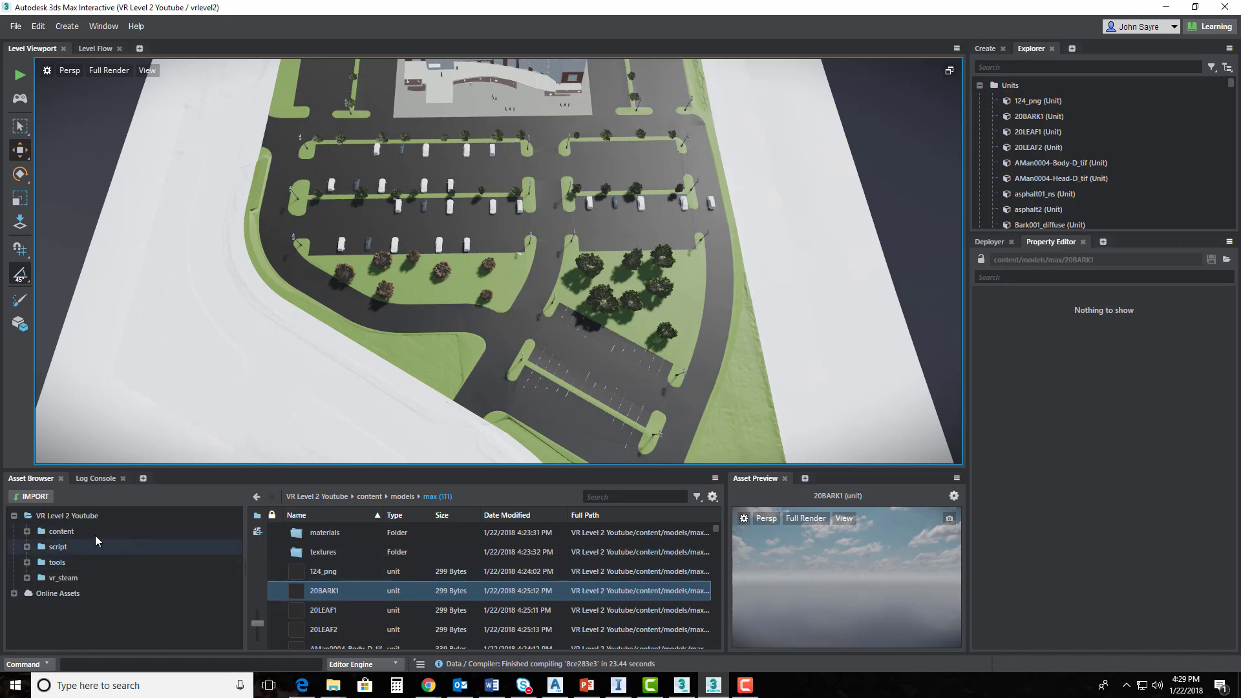
pyautogui.click(90, 516)
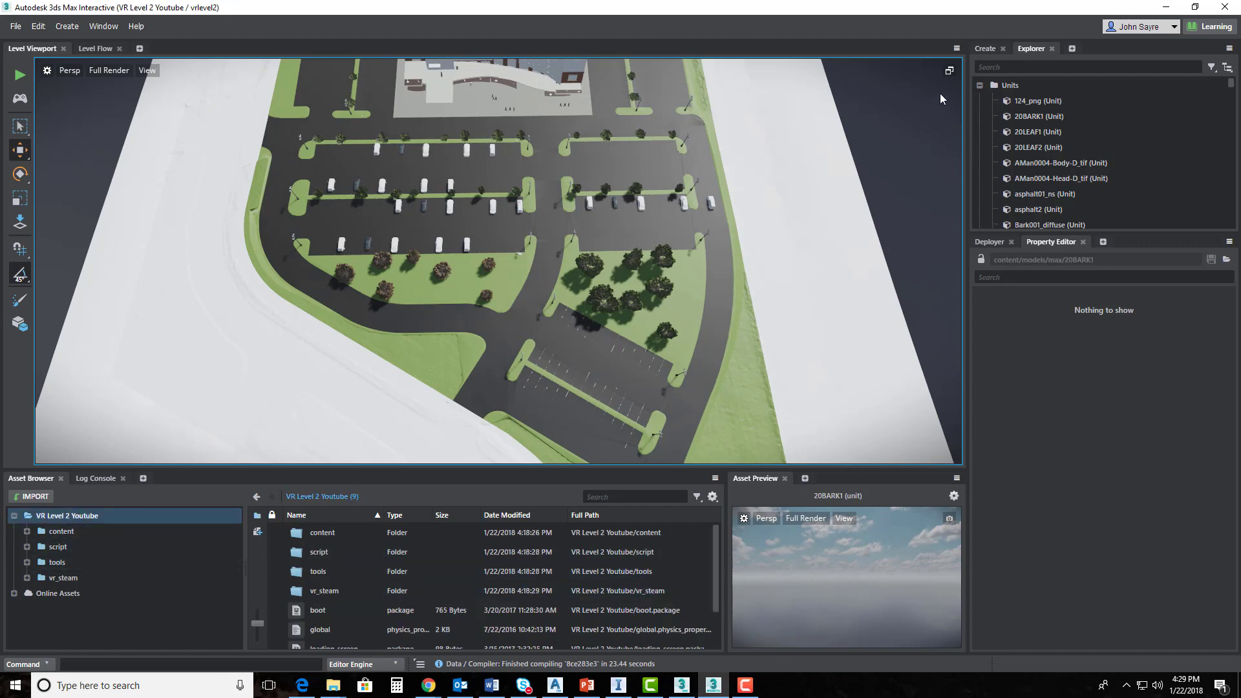
# Place a Player Start from Create > Misc in the parking lot beside the grass island, then deselect
pyautogui.click(986, 49)
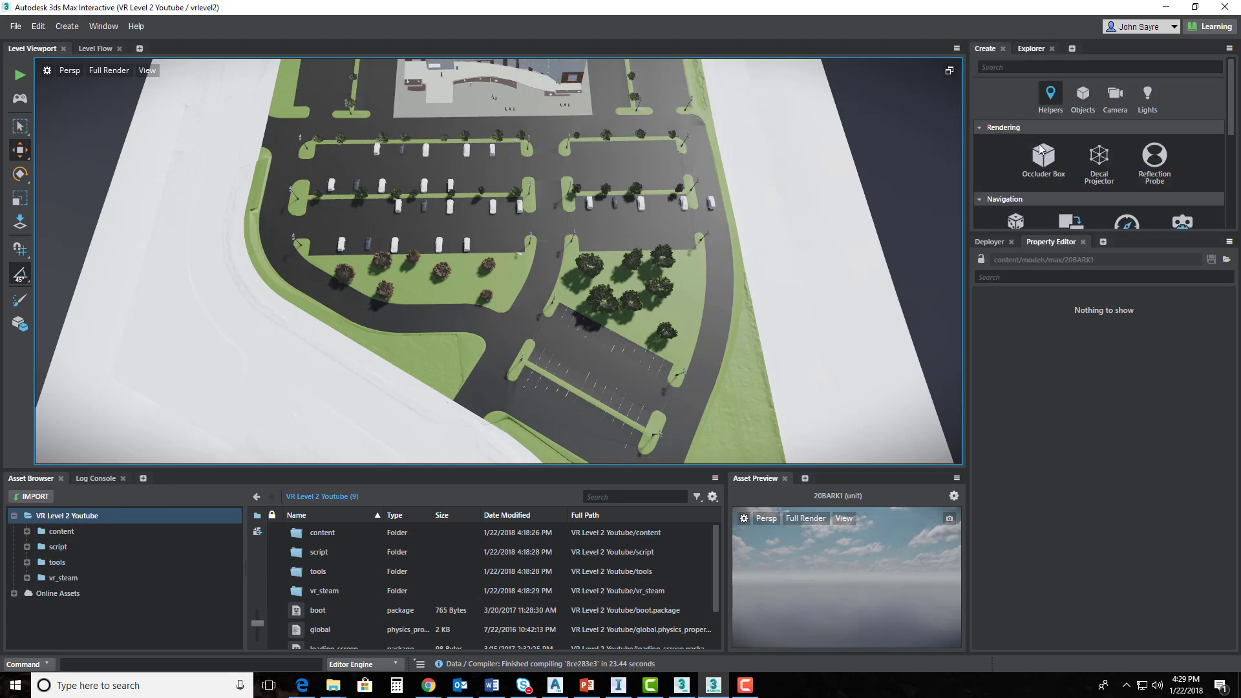
pyautogui.scroll(-5, 1232, 129)
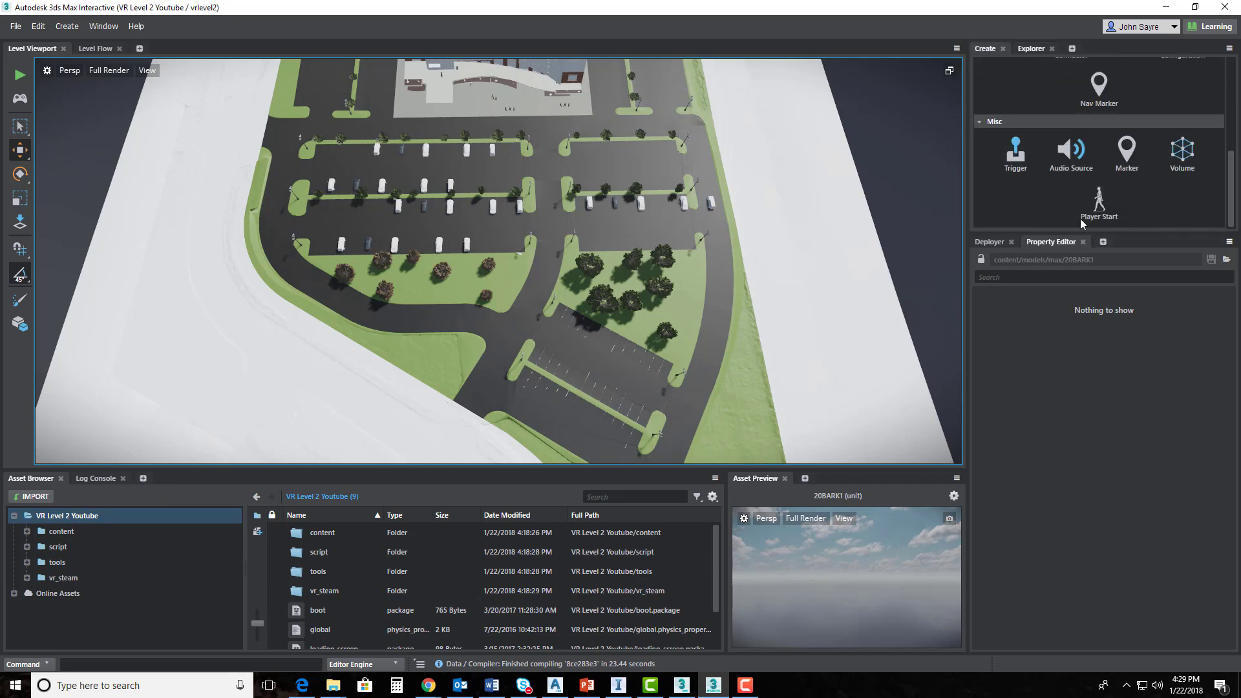
pyautogui.click(1099, 202)
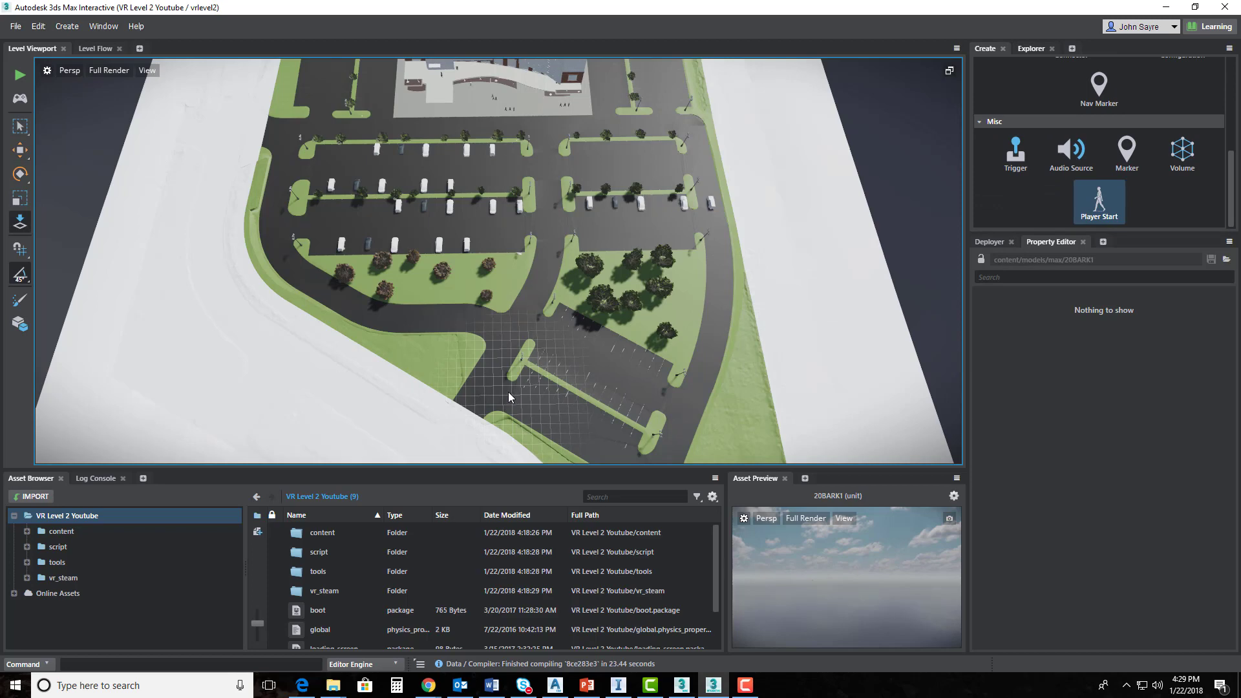
pyautogui.scroll(5, 508, 392)
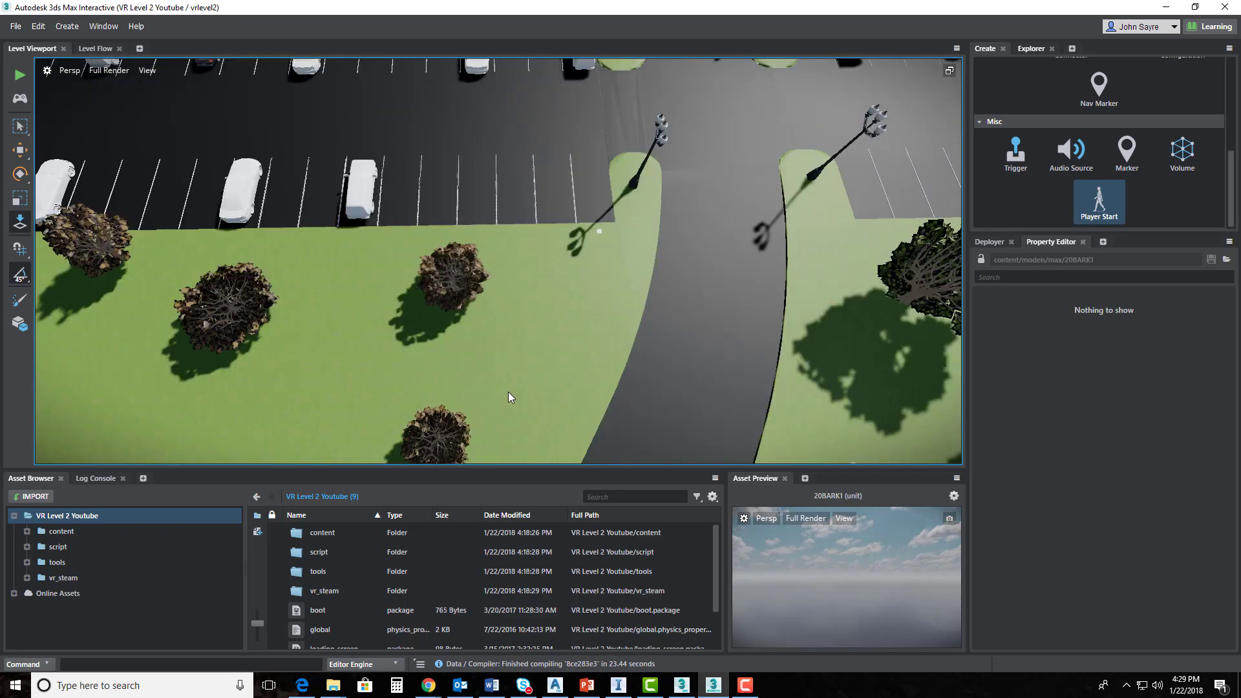
pyautogui.scroll(-5, 508, 391)
pyautogui.scroll(4, 395, 59)
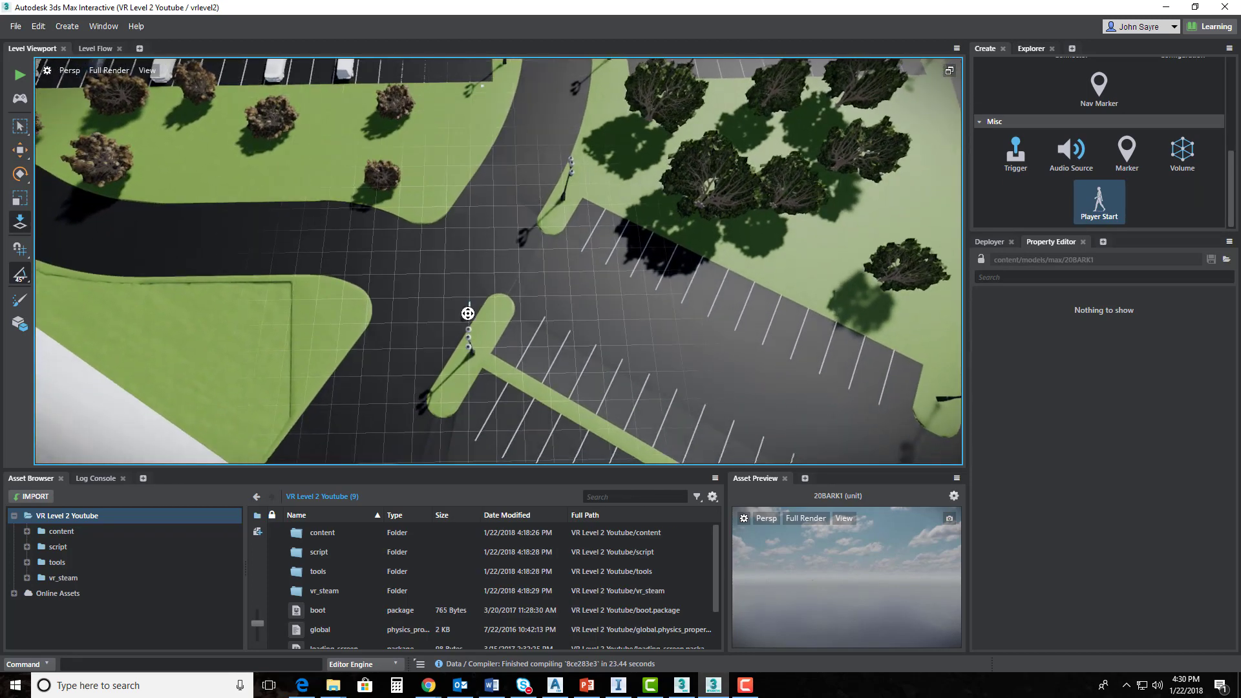
pyautogui.scroll(3, 501, 241)
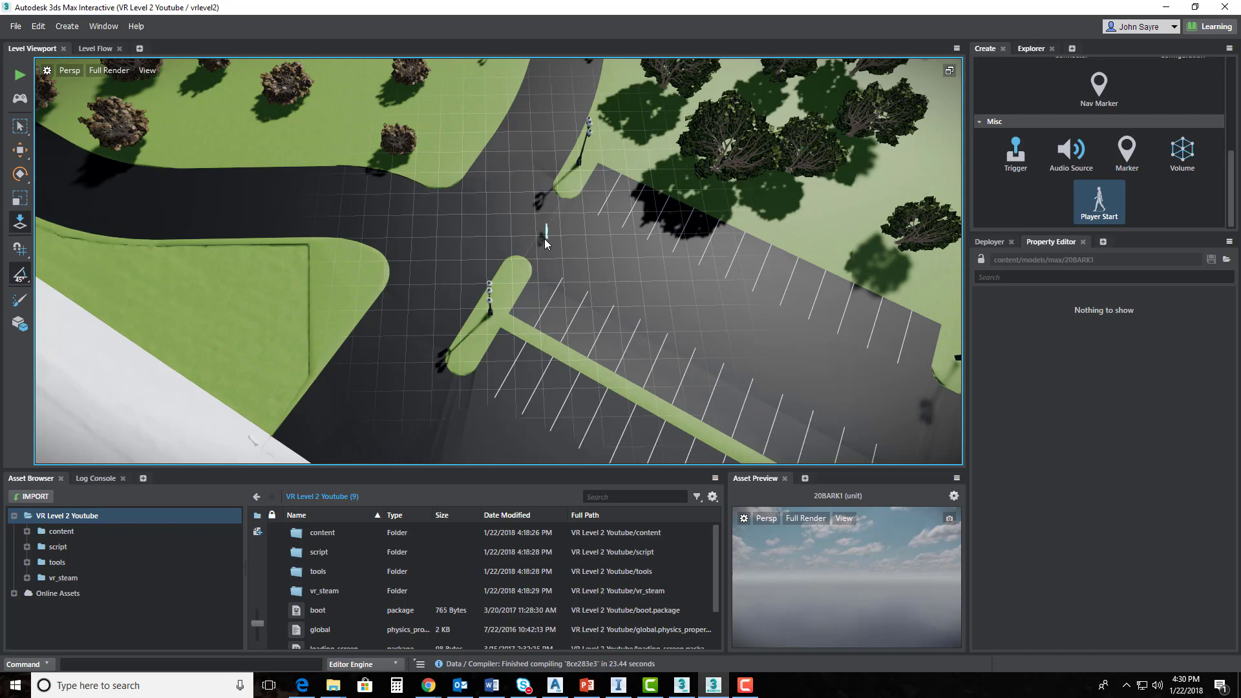
pyautogui.click(544, 239)
pyautogui.scroll(-10, 541, 238)
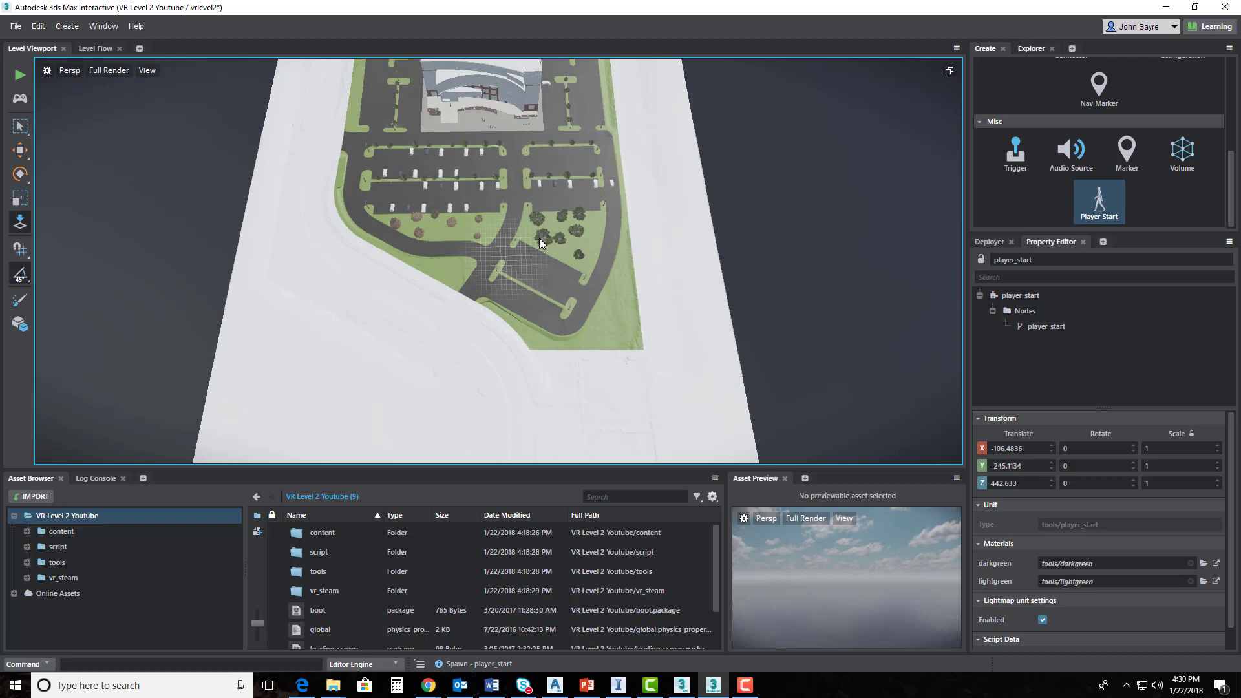
pyautogui.press('w')
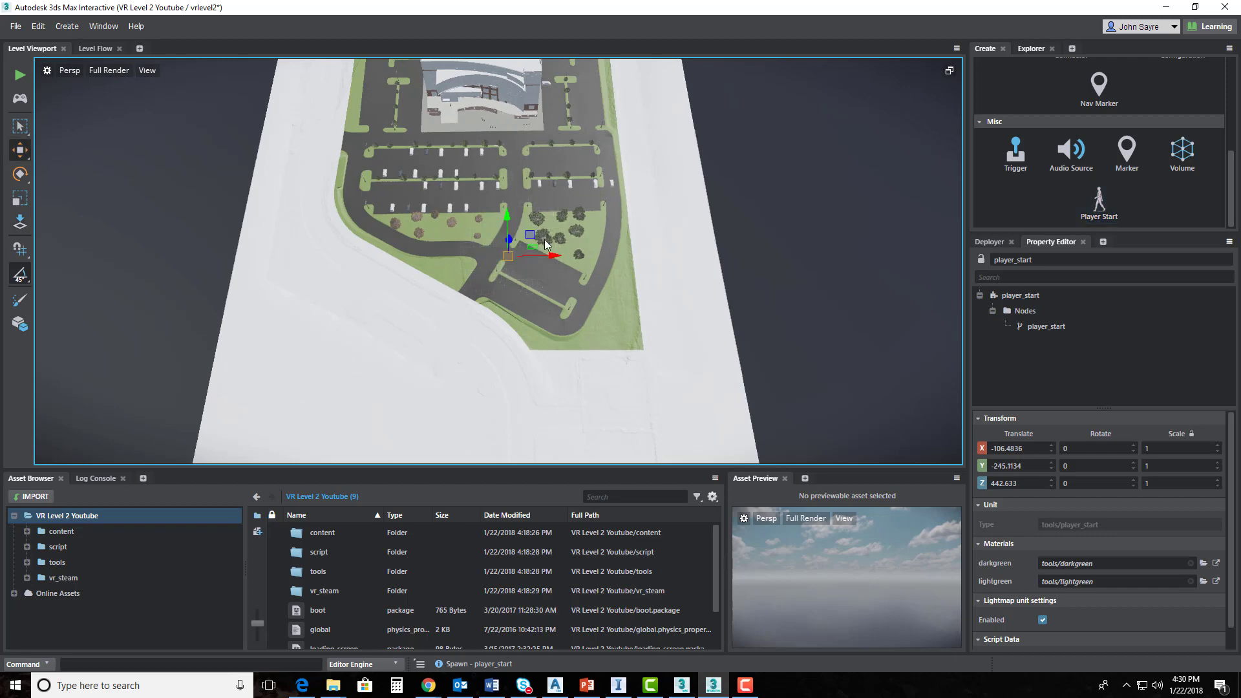
pyautogui.click(734, 203)
pyautogui.scroll(10, 510, 243)
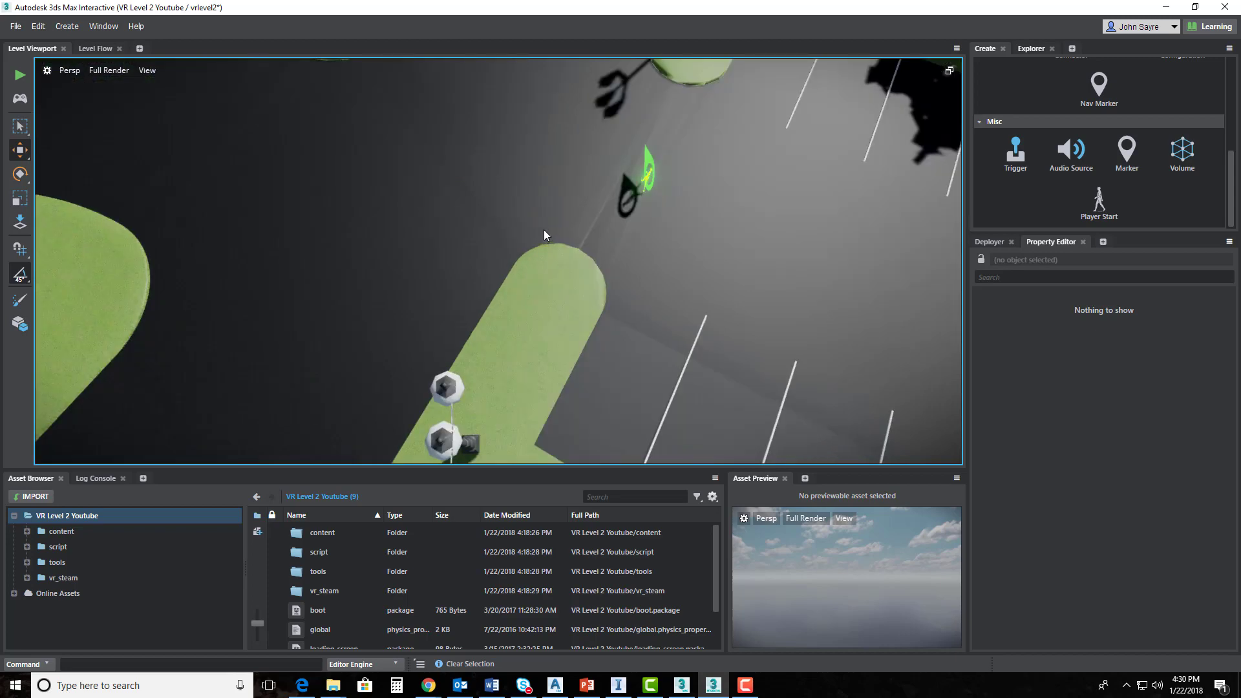
pyautogui.scroll(-5, 543, 234)
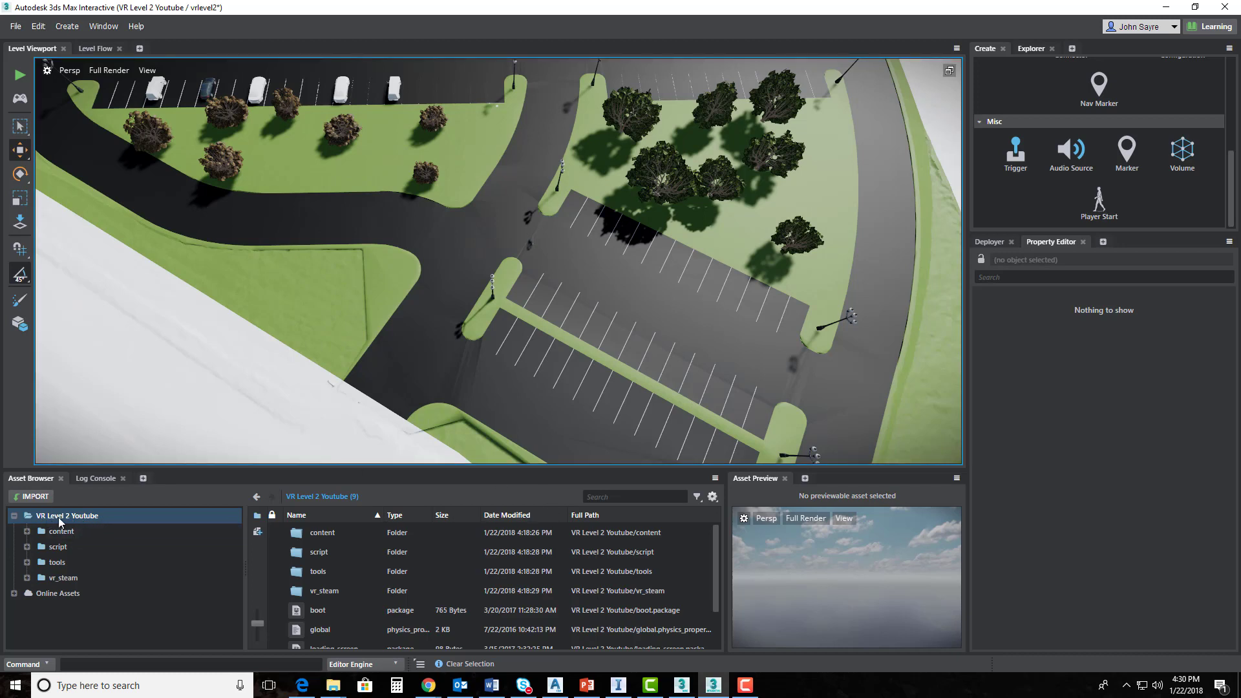
# Find project.lua in the Asset Browser and open it in the Script Editor
pyautogui.click(618, 499)
pyautogui.write('project.lua')
pyautogui.press('Return')
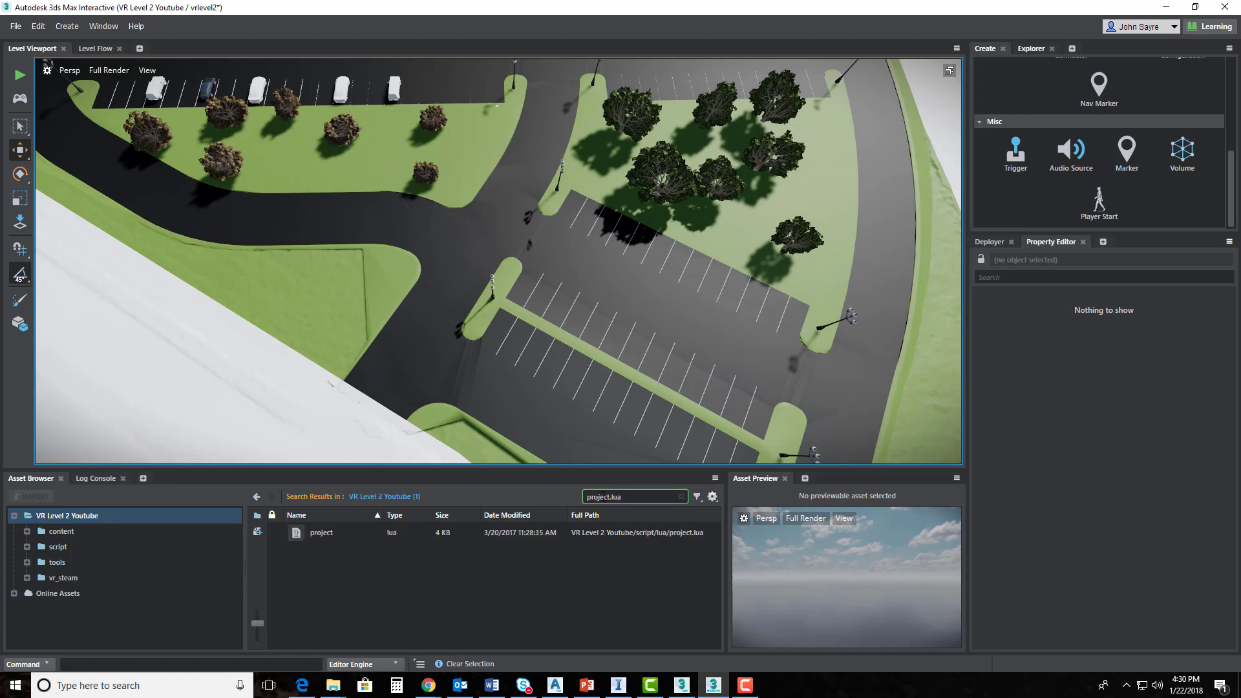
pyautogui.doubleClick(402, 533)
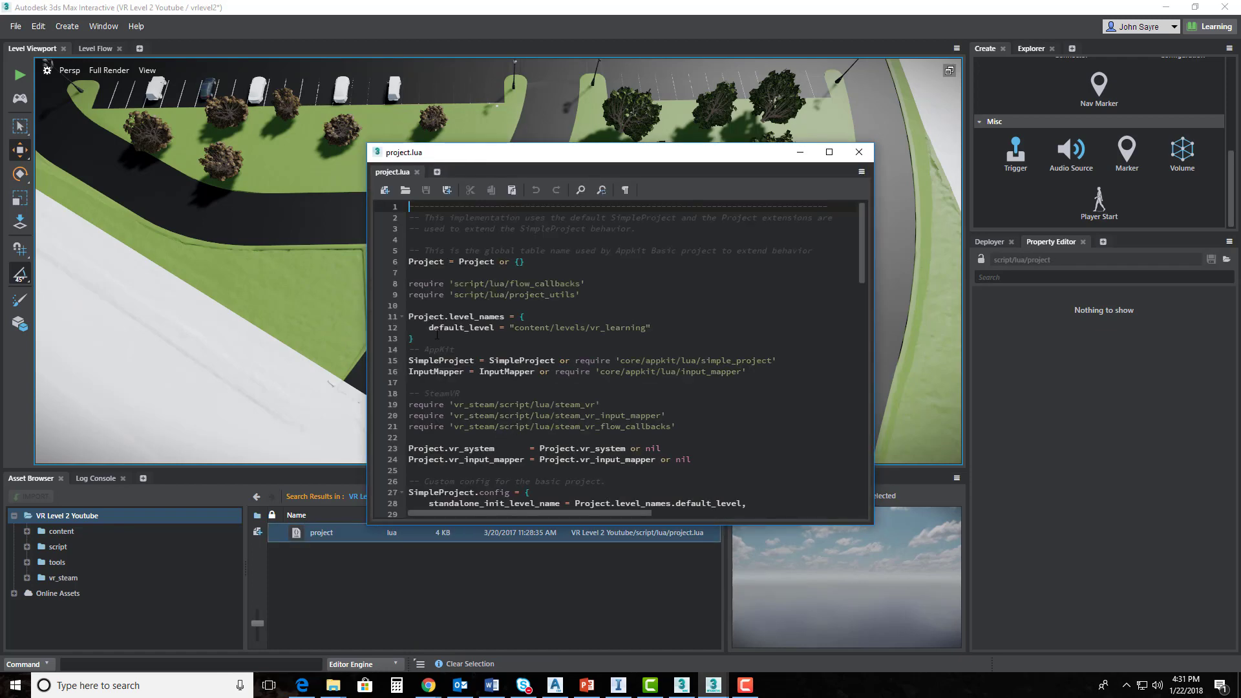
# Change default_level from vr_learning to "content/levels/vrlevel2", then save and close the script
pyautogui.click(646, 327)
pyautogui.press('BackSpace')
pyautogui.press('BackSpace')
pyautogui.press('BackSpace')
pyautogui.press('BackSpace')
pyautogui.press('BackSpace')
pyautogui.press('BackSpace')
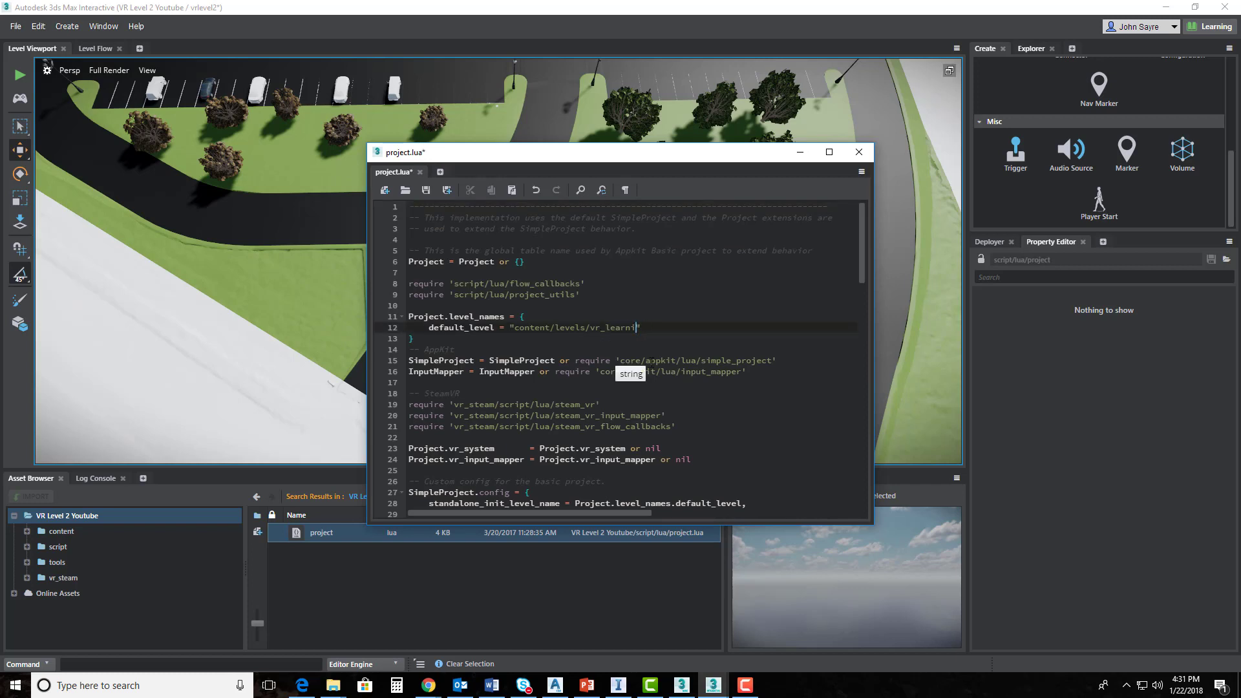
pyautogui.press('BackSpace')
pyautogui.press('BackSpace')
pyautogui.press('BackSpace')
pyautogui.press('BackSpace')
pyautogui.press('BackSpace')
pyautogui.write('vrlevel2')
pyautogui.click(424, 194)
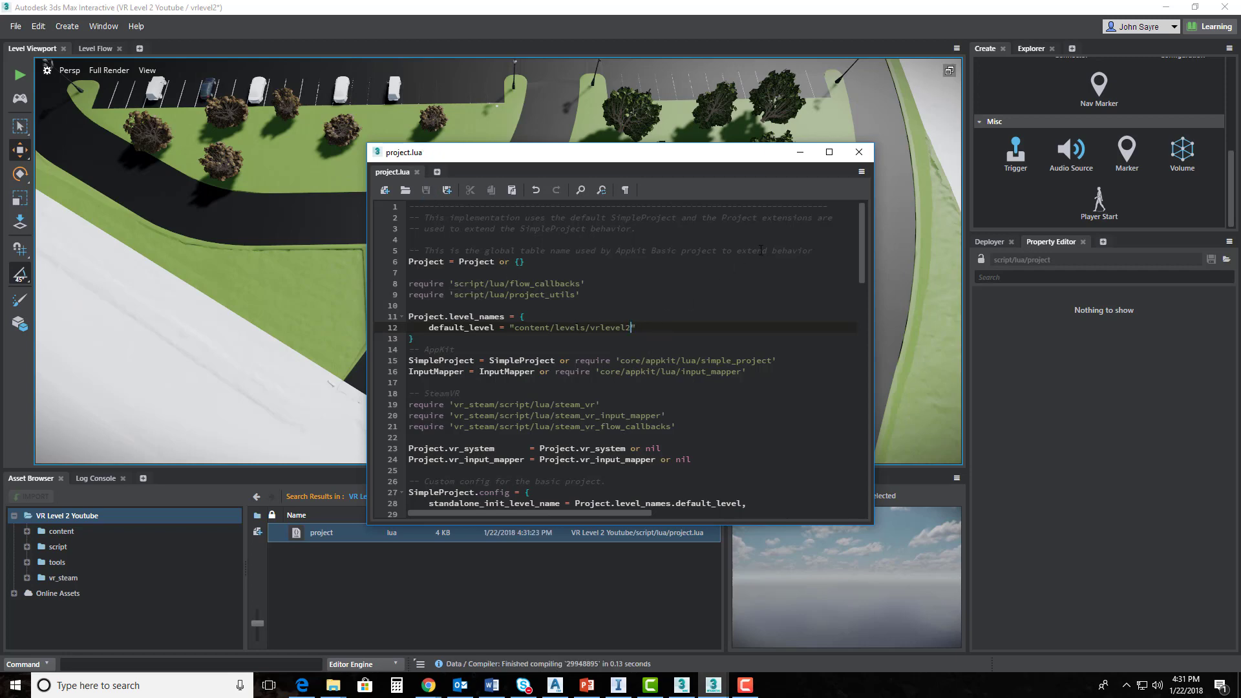
pyautogui.click(858, 152)
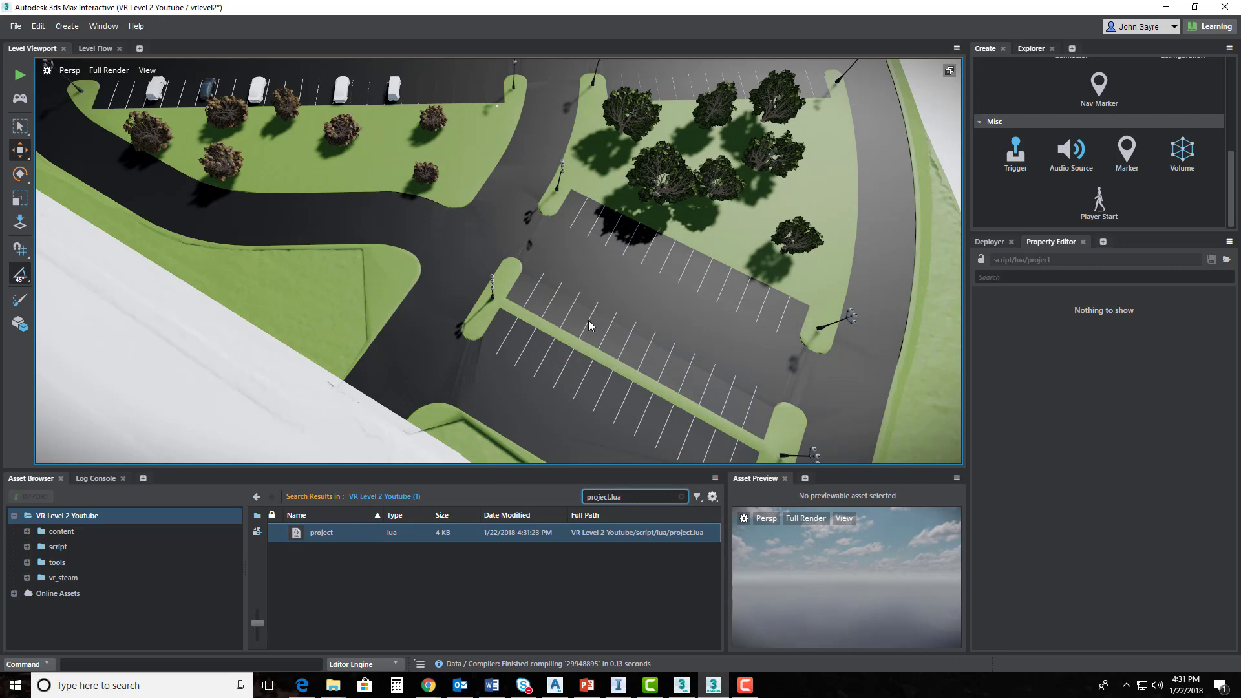
# Clear the asset search and open the functionality_teleport flow from vr_steam > models
pyautogui.rightClick(319, 497)
pyautogui.click(321, 526)
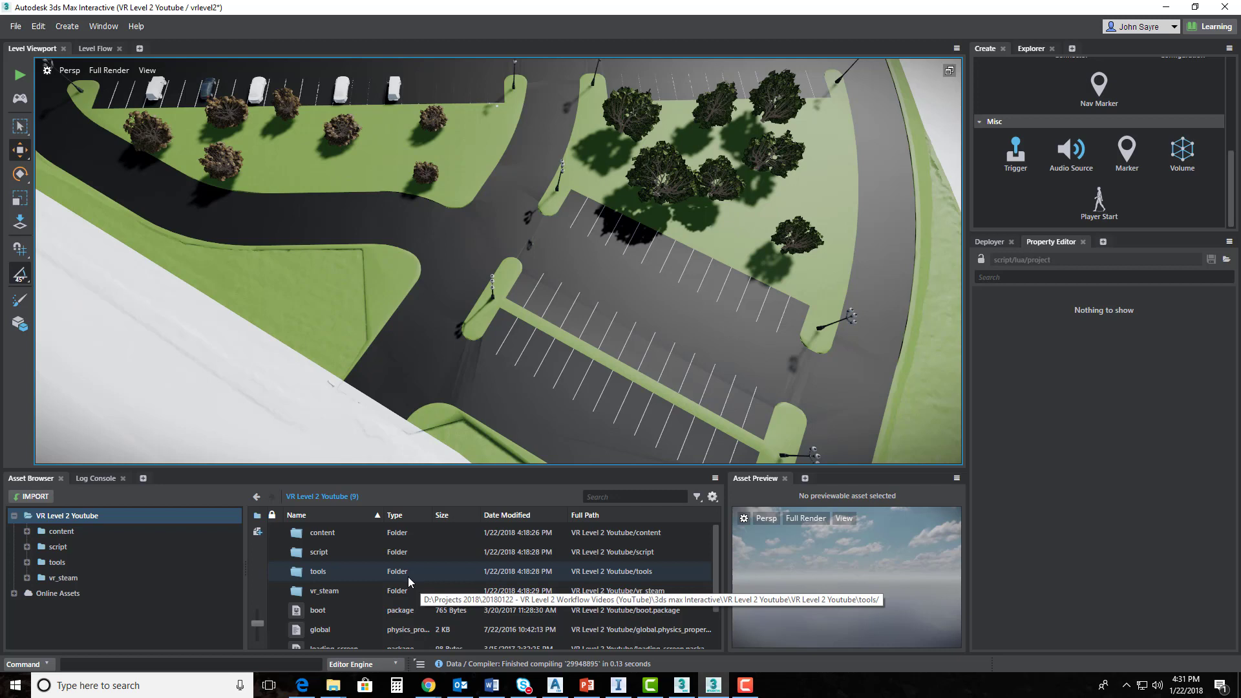
pyautogui.click(27, 578)
pyautogui.click(40, 593)
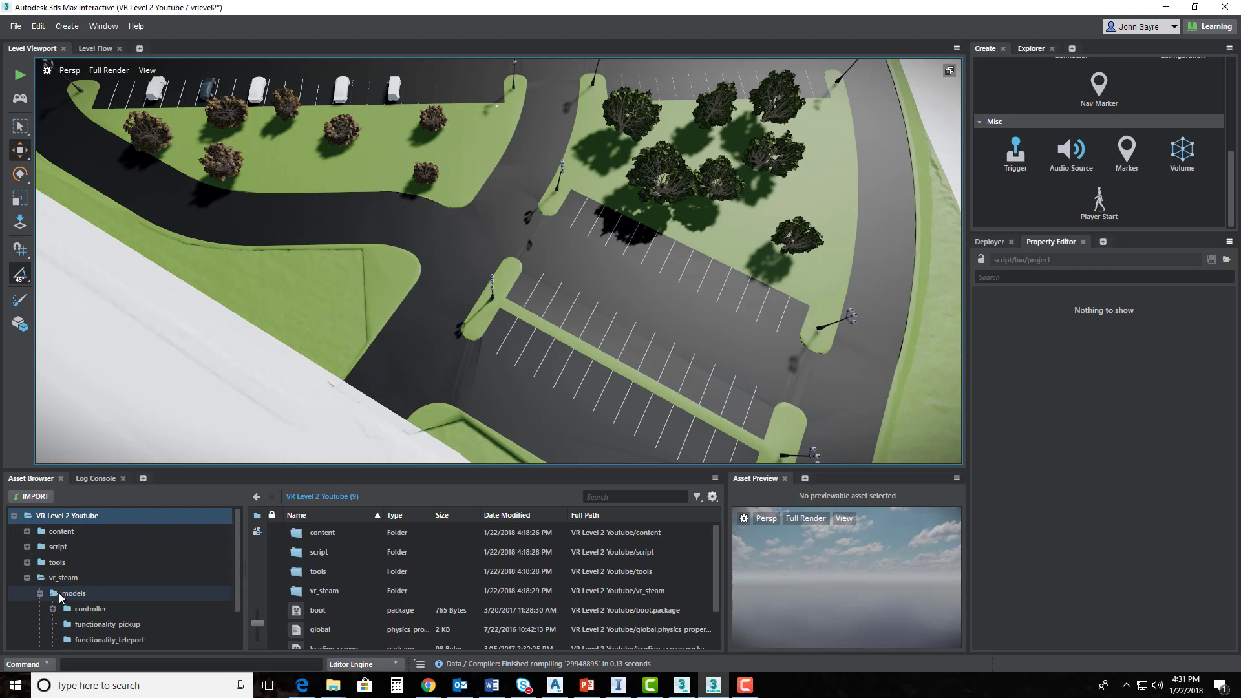
pyautogui.scroll(-1, 226, 601)
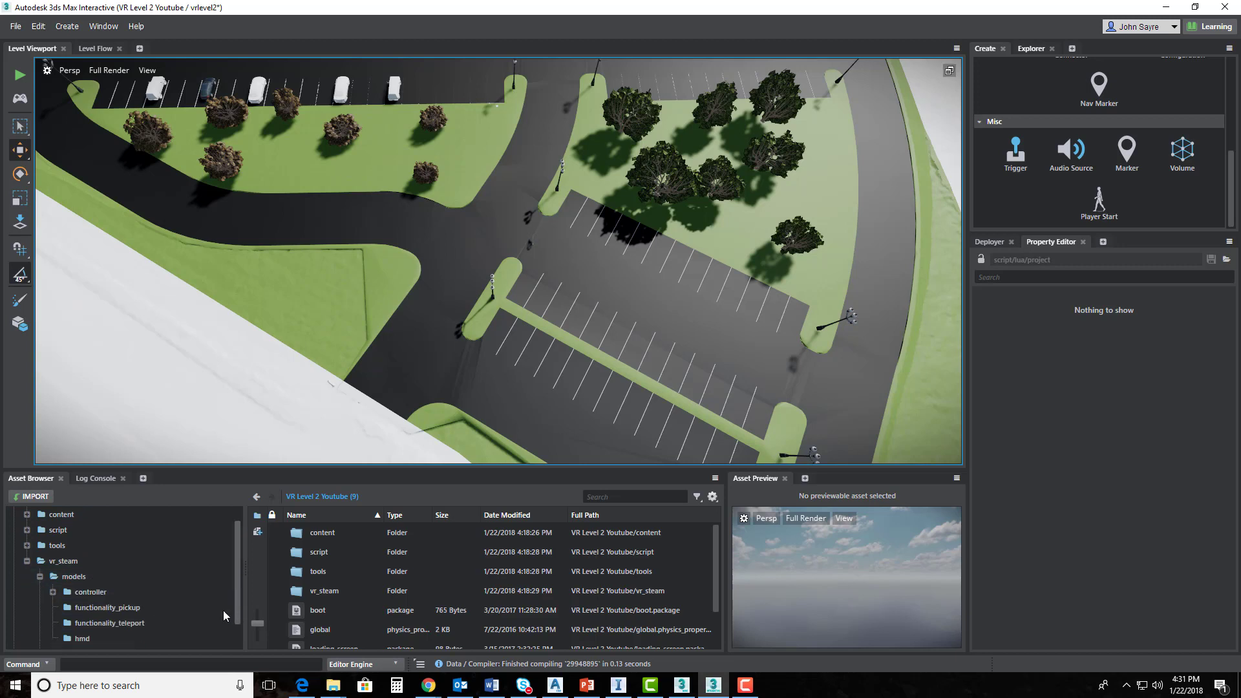
pyautogui.click(110, 624)
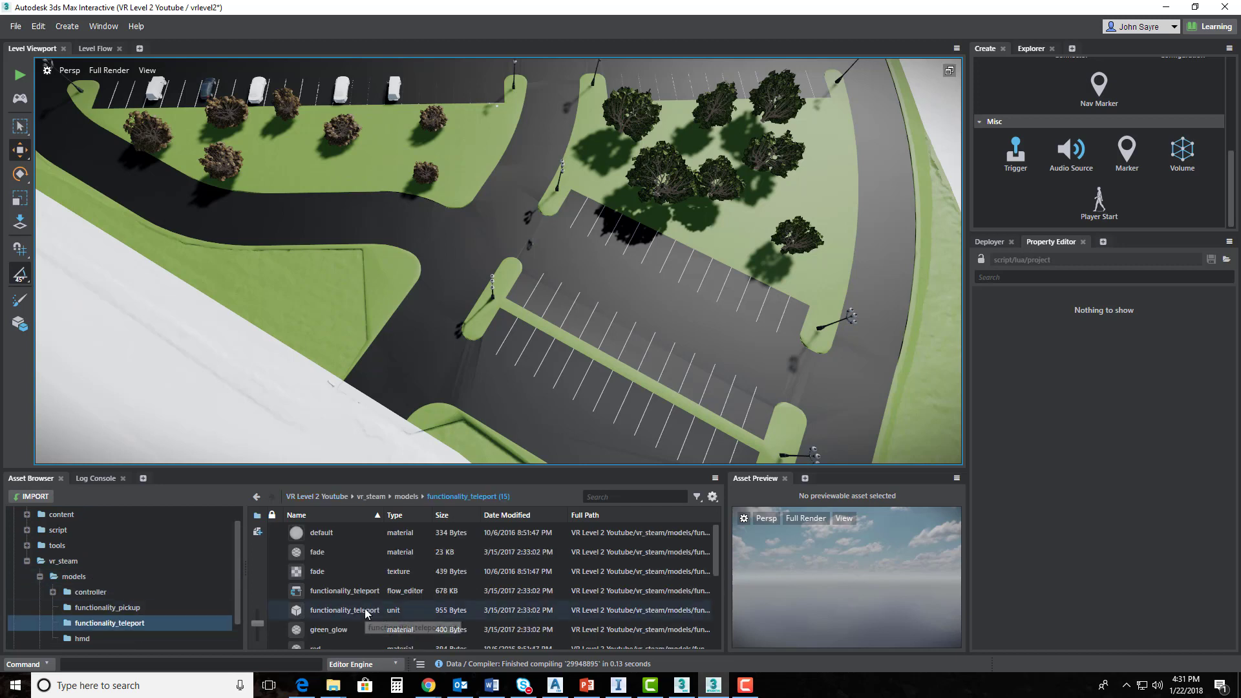
pyautogui.click(402, 592)
pyautogui.doubleClick(401, 591)
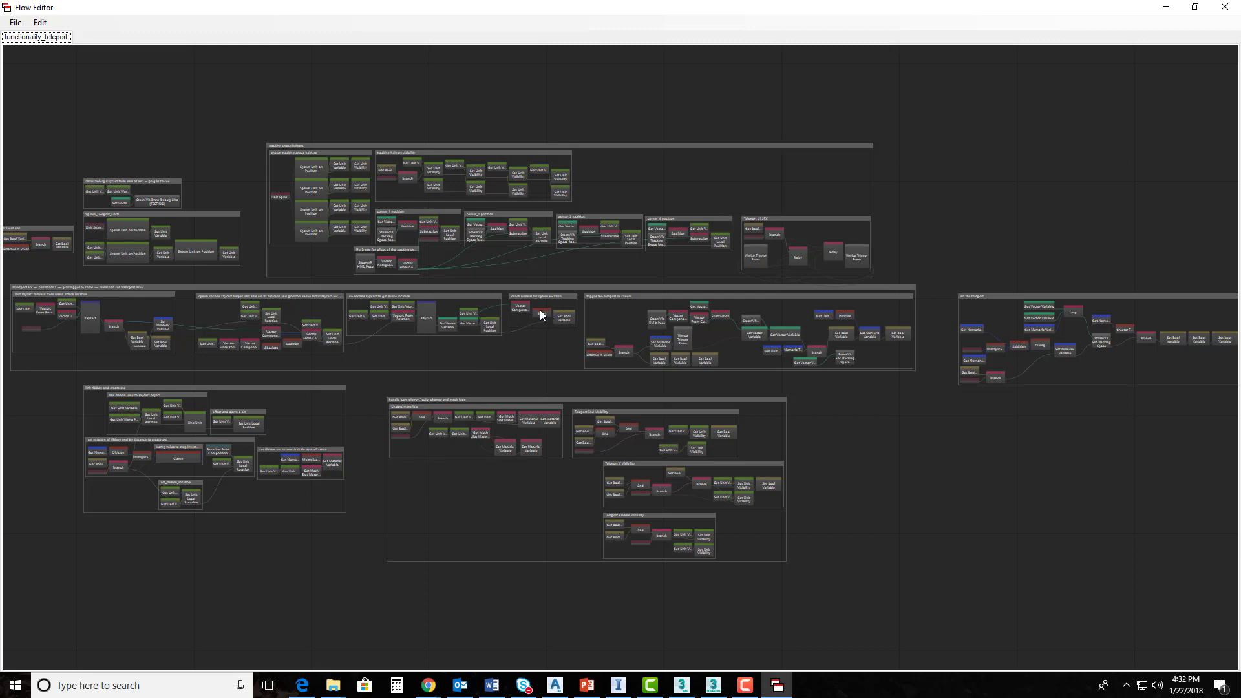
# Replace the Equal node with a Greater Than Or Equal node whose B is 0.5
pyautogui.scroll(10, 541, 309)
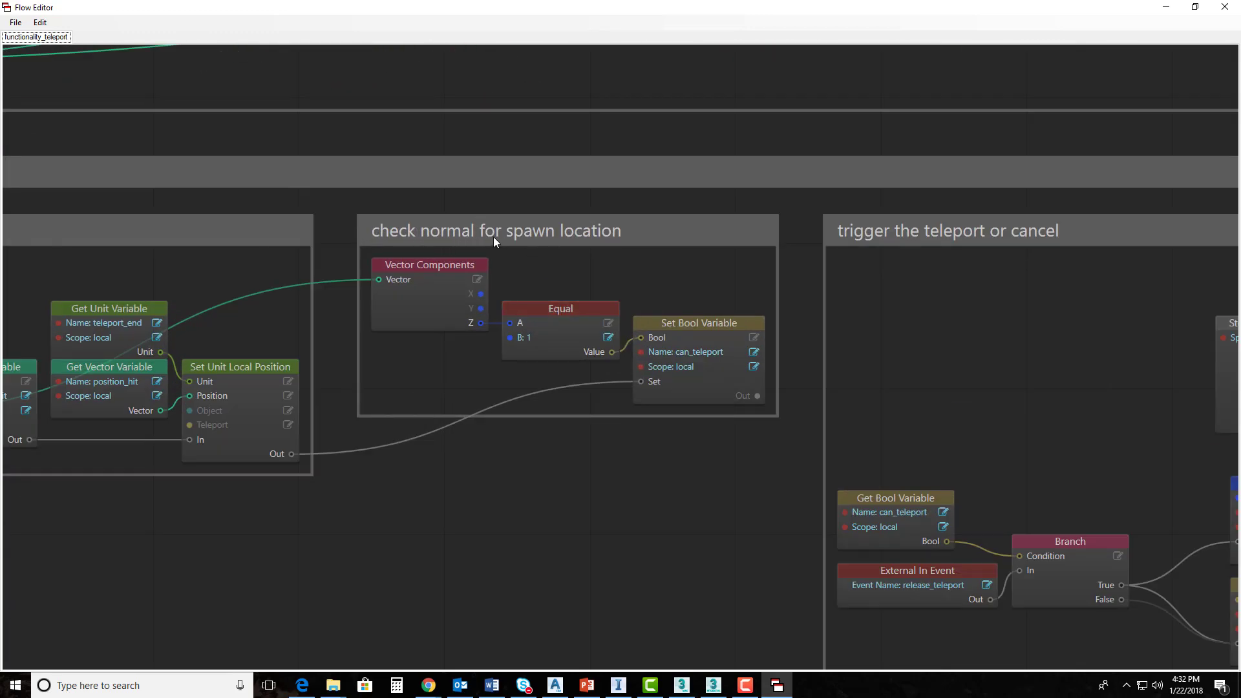
pyautogui.click(561, 312)
pyautogui.press('Delete')
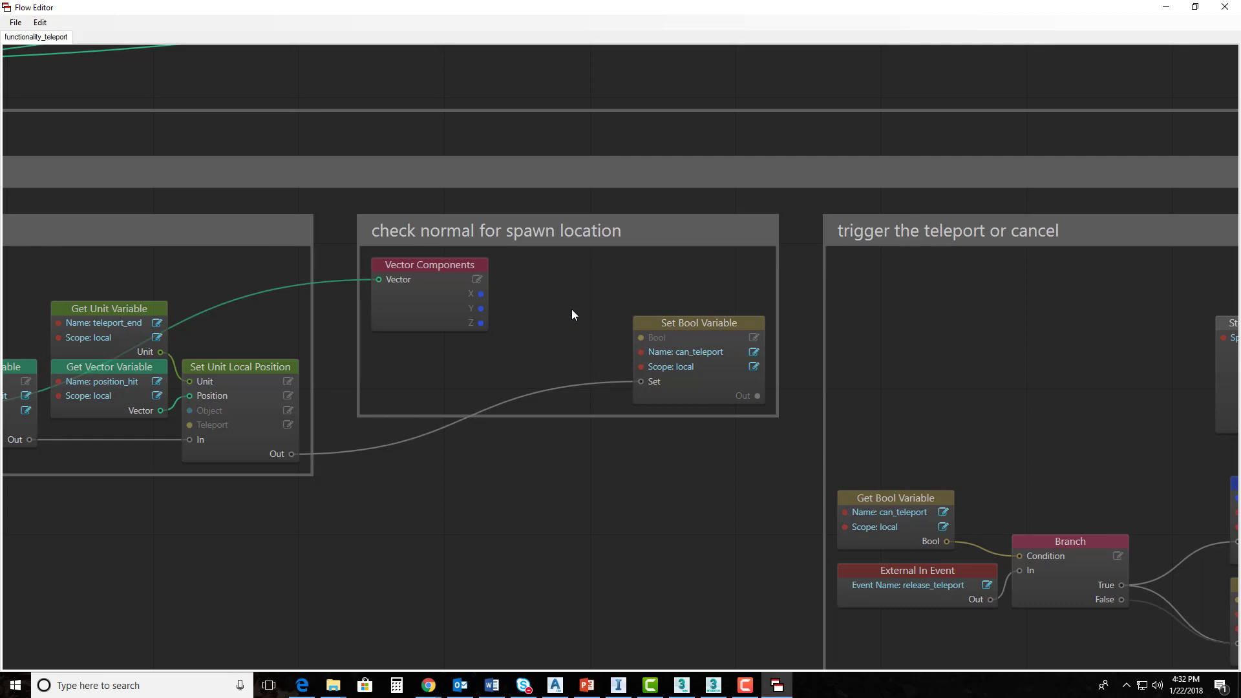
pyautogui.rightClick(560, 319)
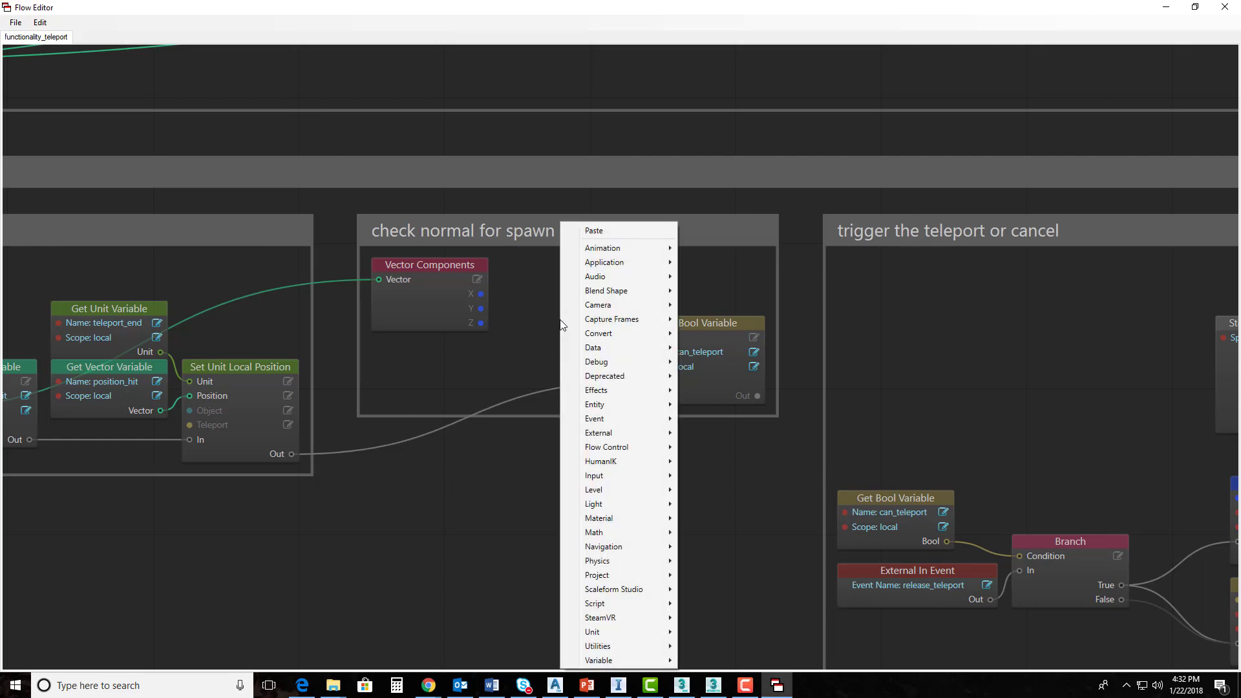
pyautogui.moveTo(611, 533)
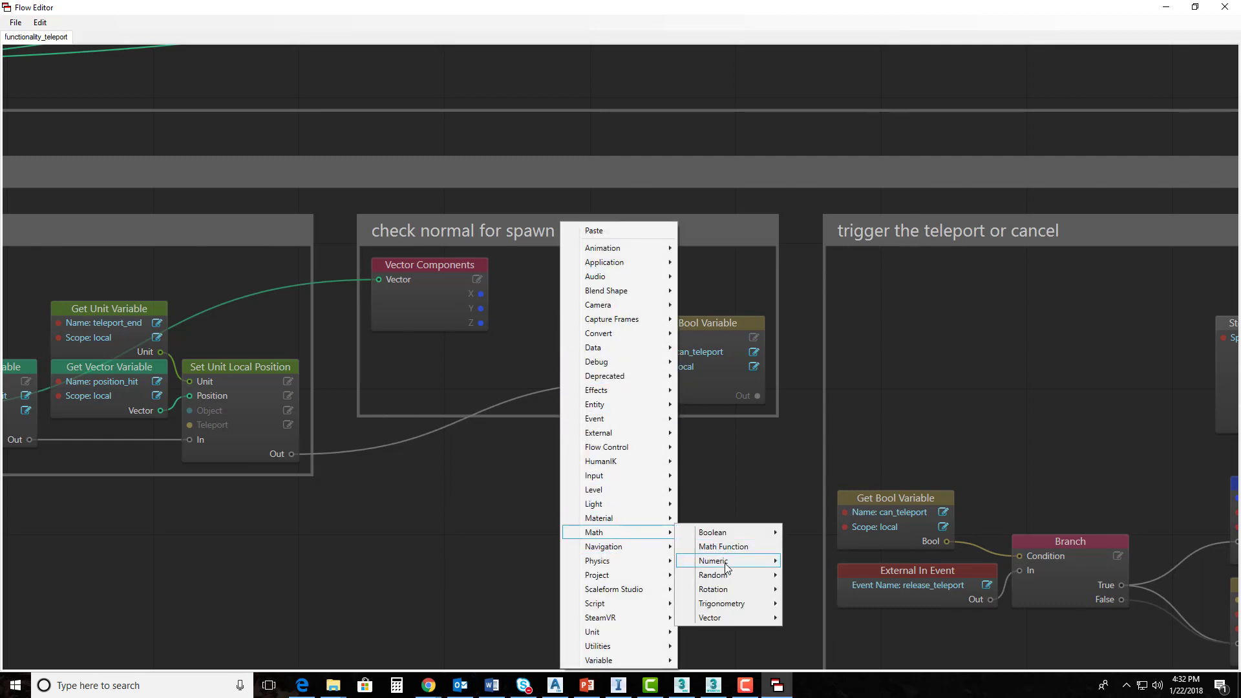
pyautogui.moveTo(725, 565)
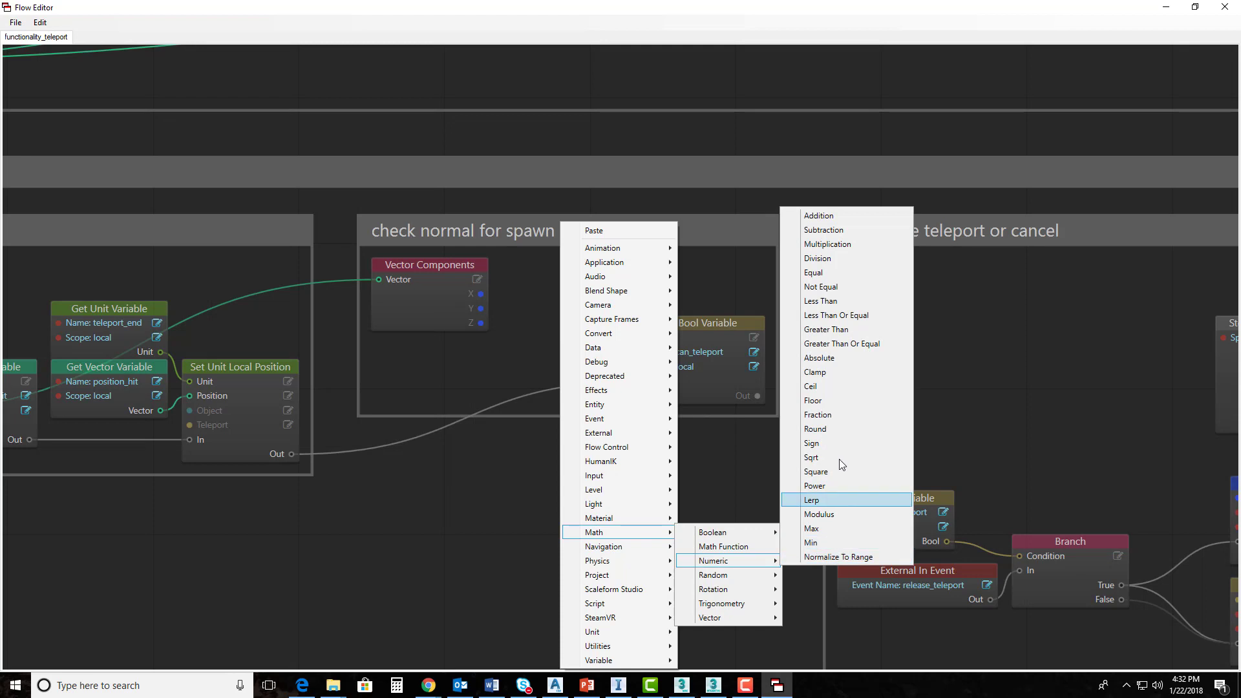
pyautogui.click(842, 344)
pyautogui.moveTo(607, 278); pyautogui.dragTo(550, 308)
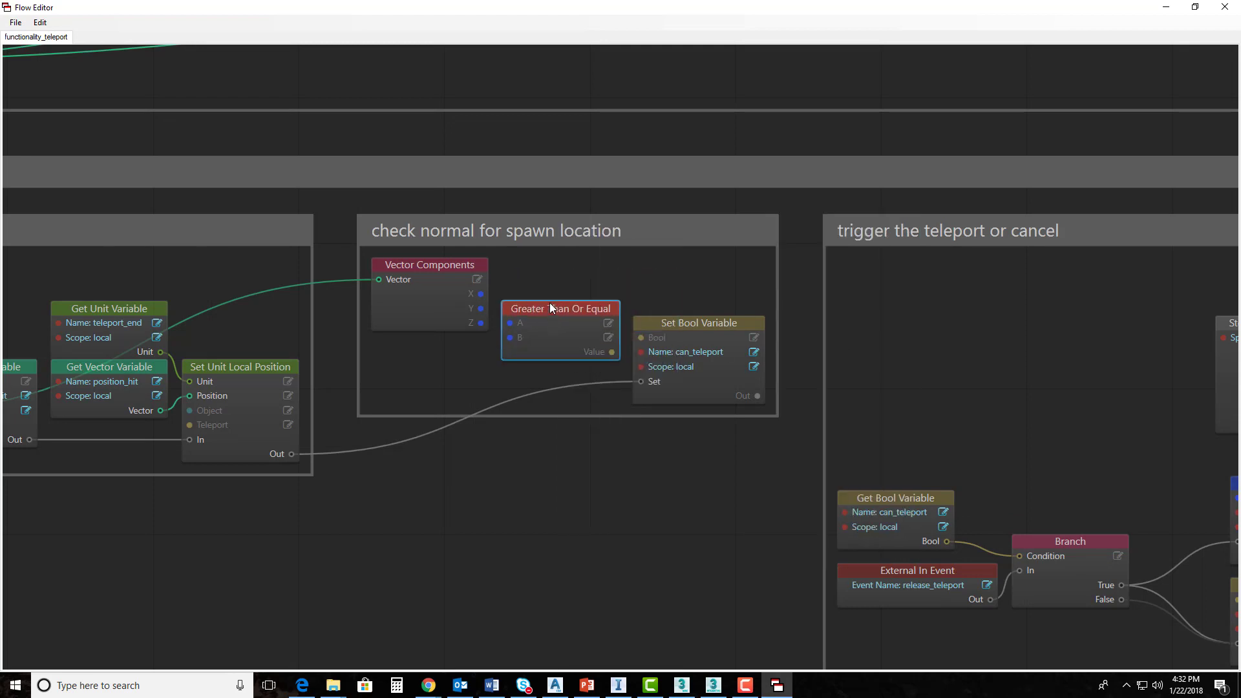
pyautogui.click(608, 338)
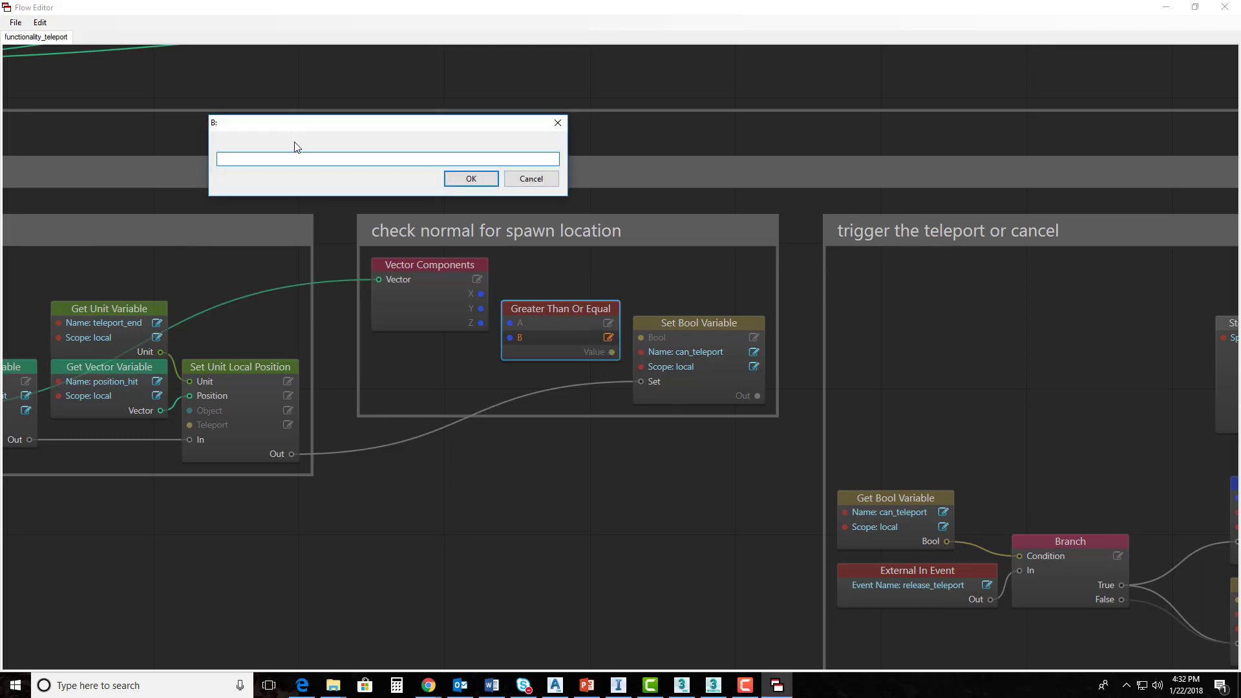
pyautogui.write('0.5')
pyautogui.press('Return')
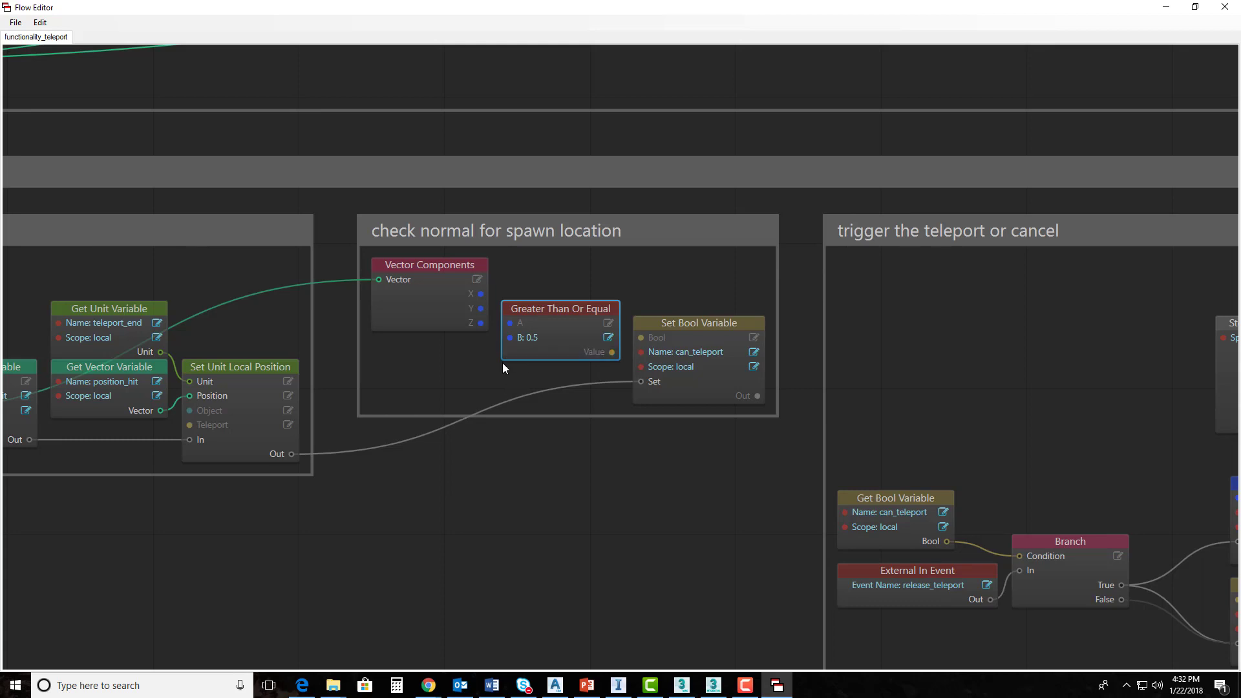
# Wire Z into A and the result into can_teleport's Bool, then save and close the flow
pyautogui.moveTo(481, 322); pyautogui.dragTo(510, 322)
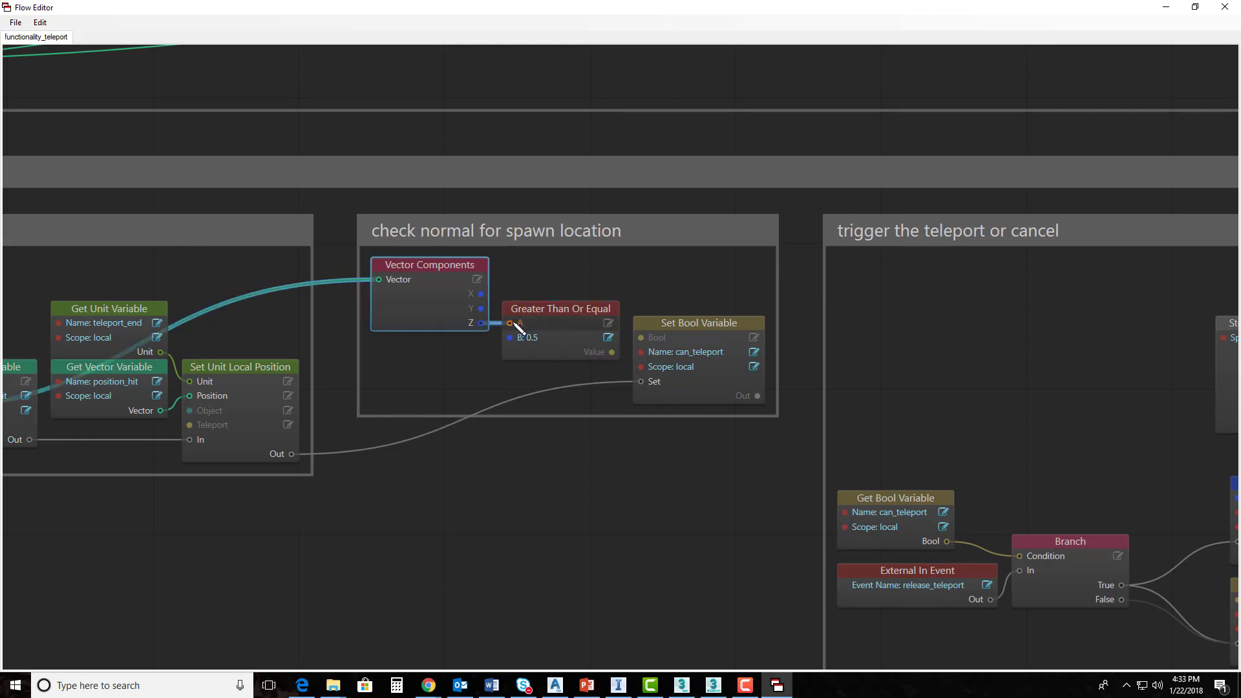
pyautogui.moveTo(612, 353); pyautogui.dragTo(640, 337)
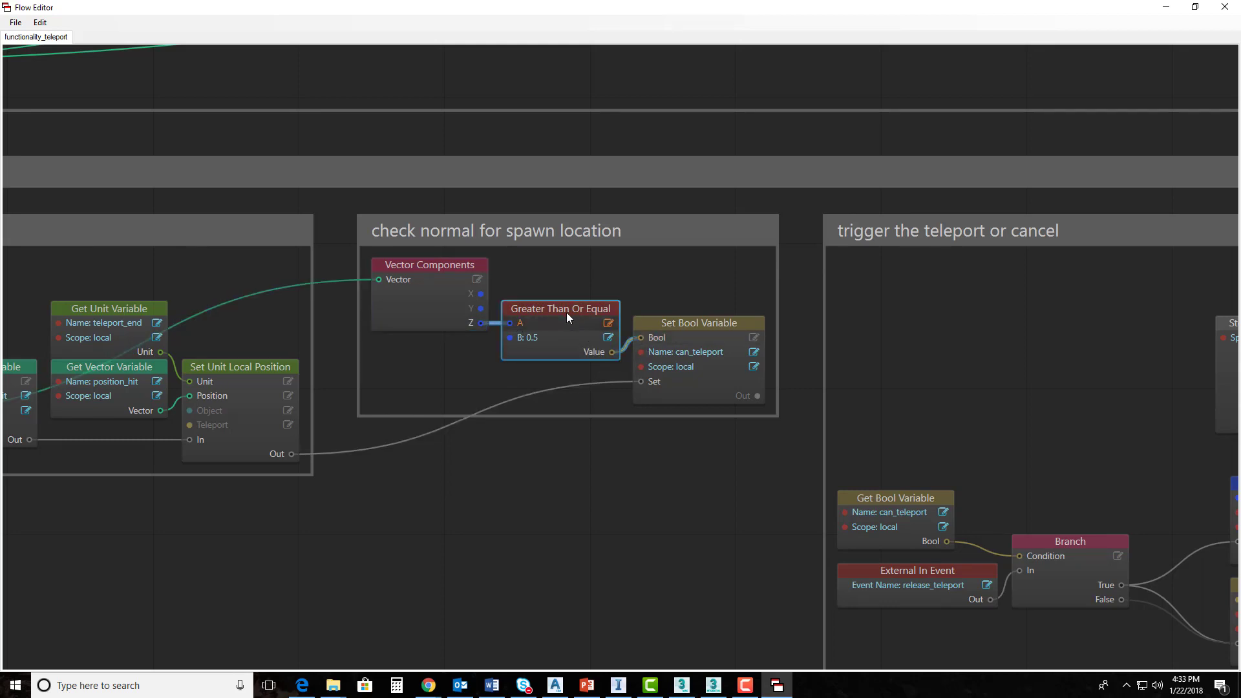
pyautogui.moveTo(561, 316); pyautogui.dragTo(561, 330)
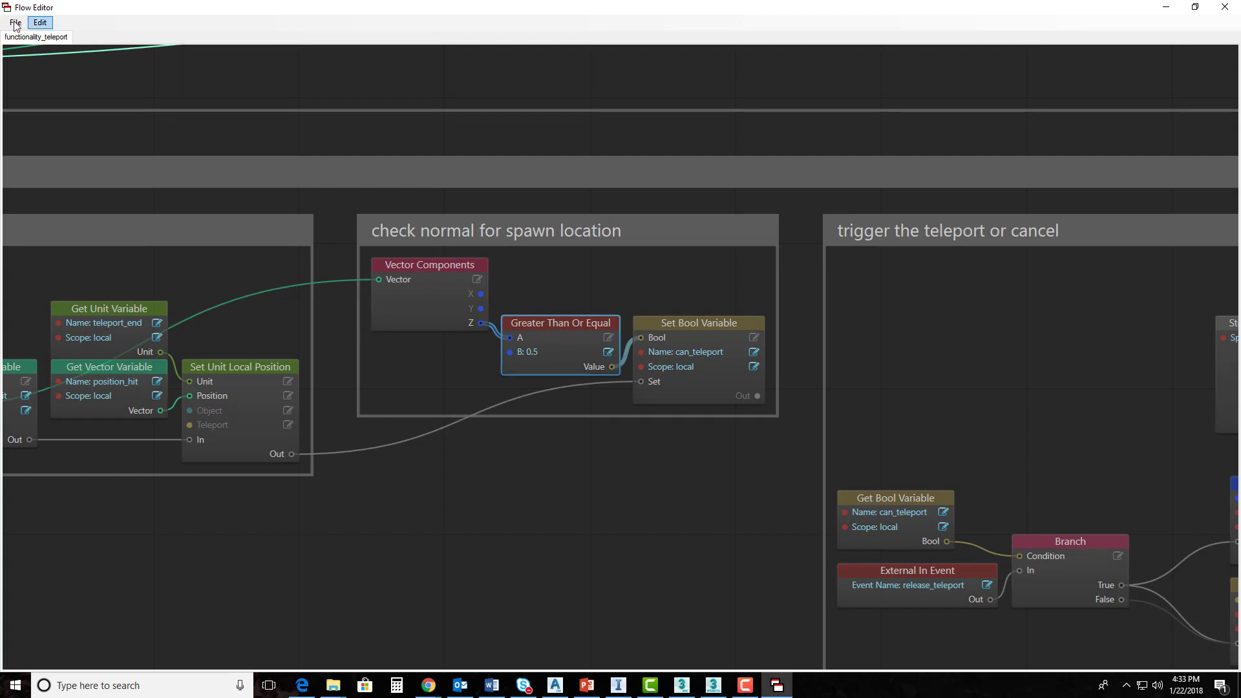
pyautogui.click(53, 64)
pyautogui.click(1223, 7)
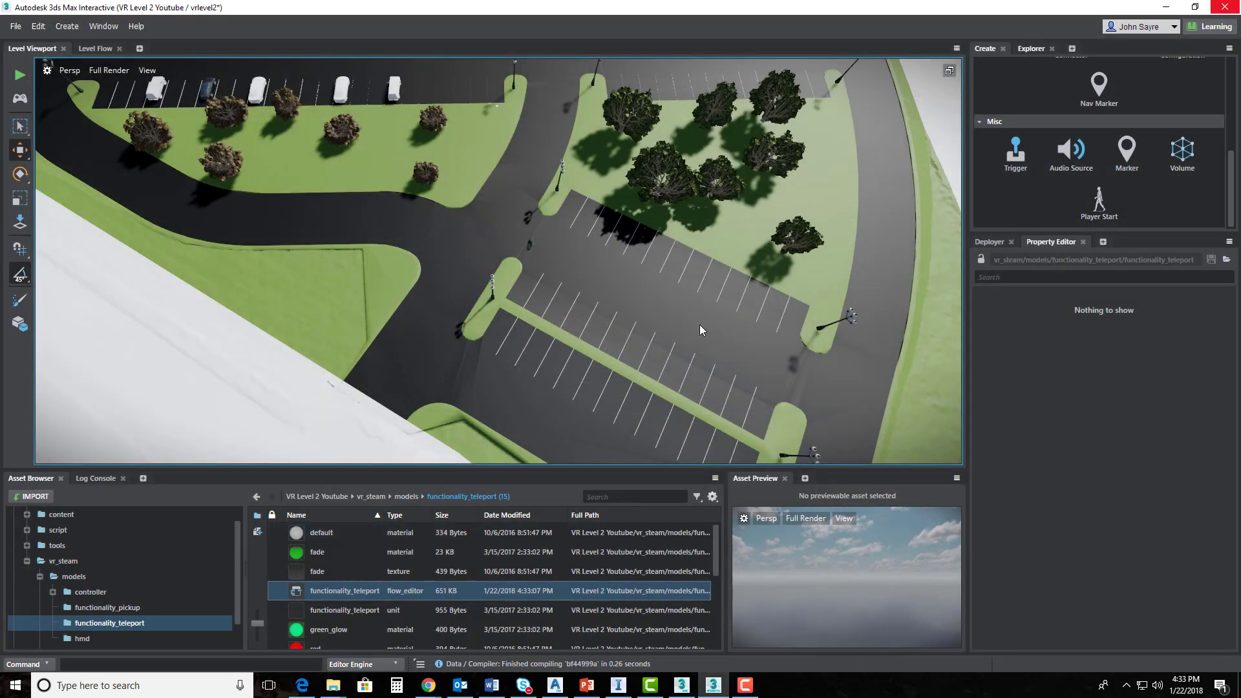
# Frame the whole building, collapse vr_steam, and test-run vrlevel2 with F5 before closing it
pyautogui.scroll(-5, 685, 328)
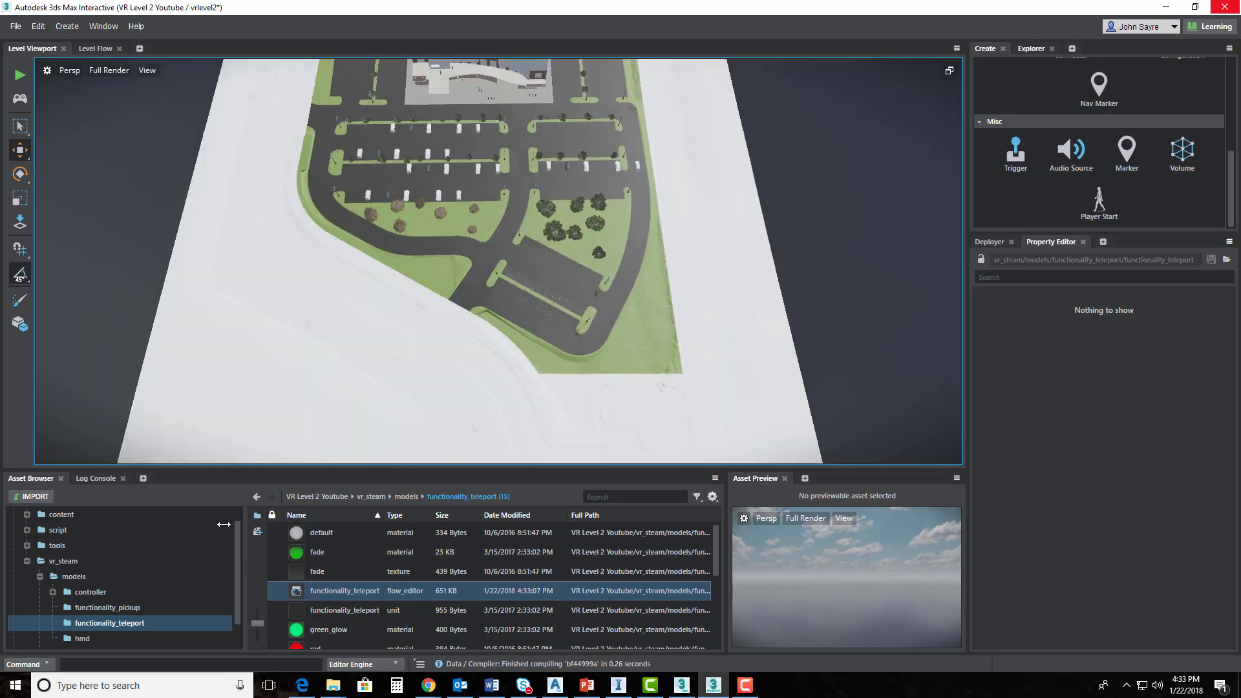
pyautogui.click(27, 561)
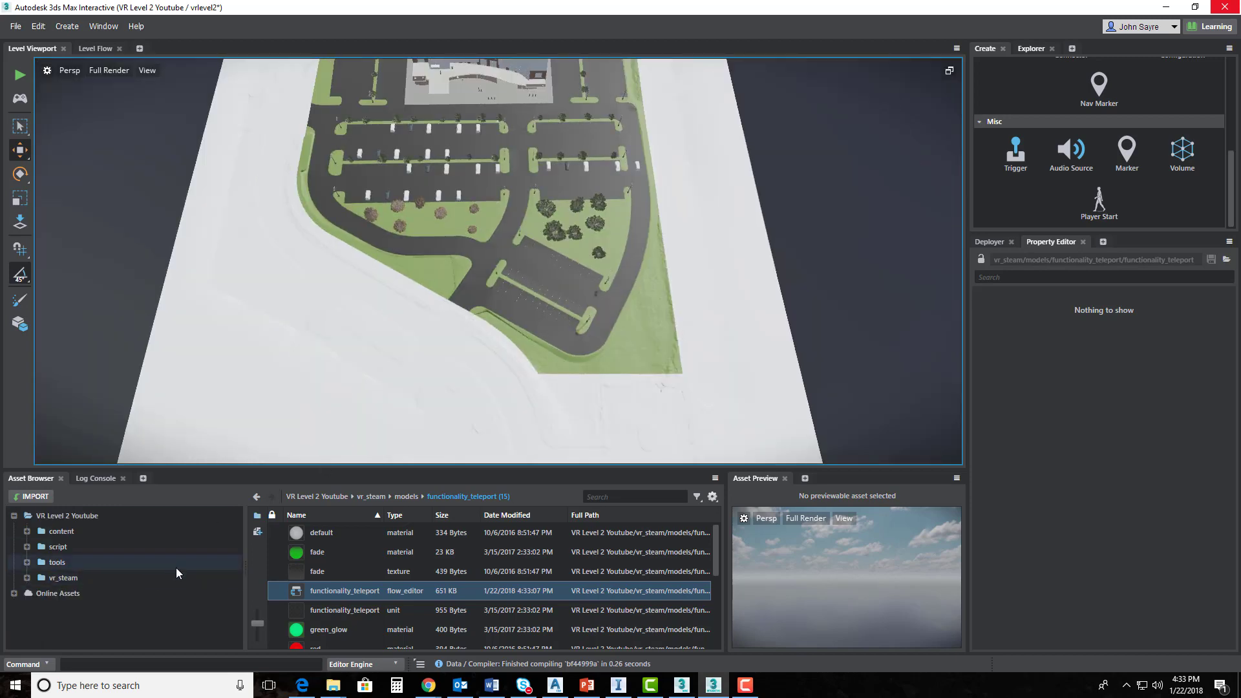
pyautogui.moveTo(552, 179); pyautogui.dragTo(706, 428, button='middle')
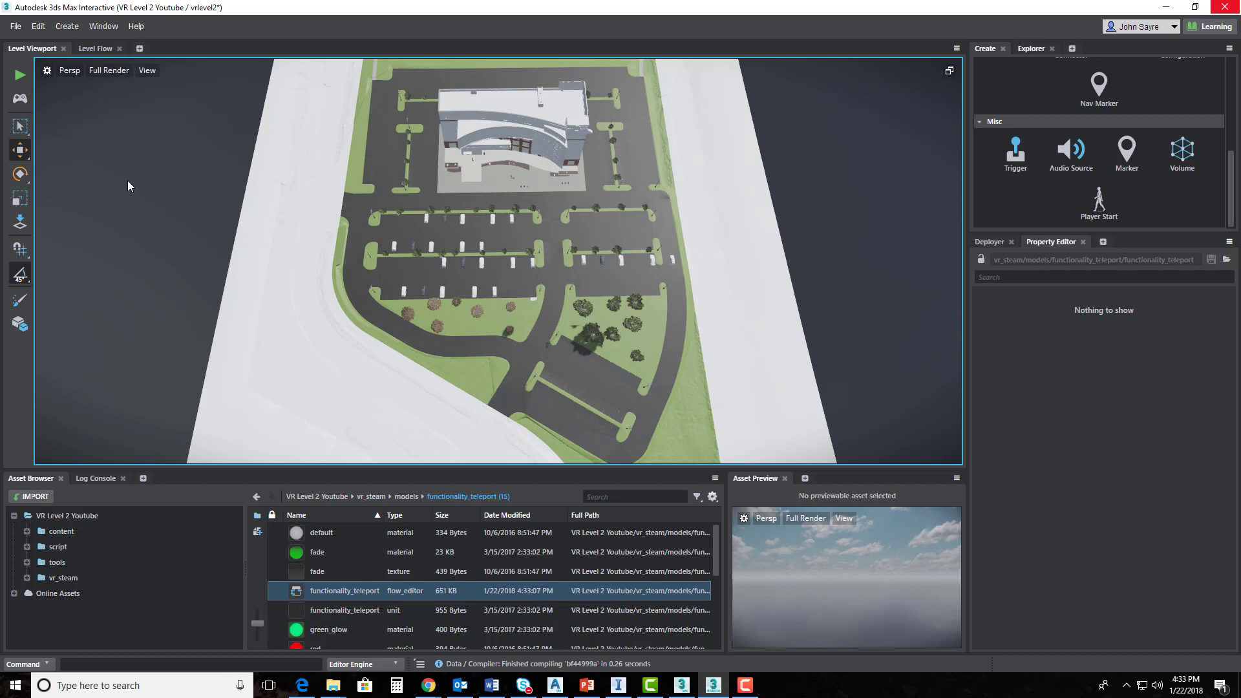
pyautogui.press('F5')
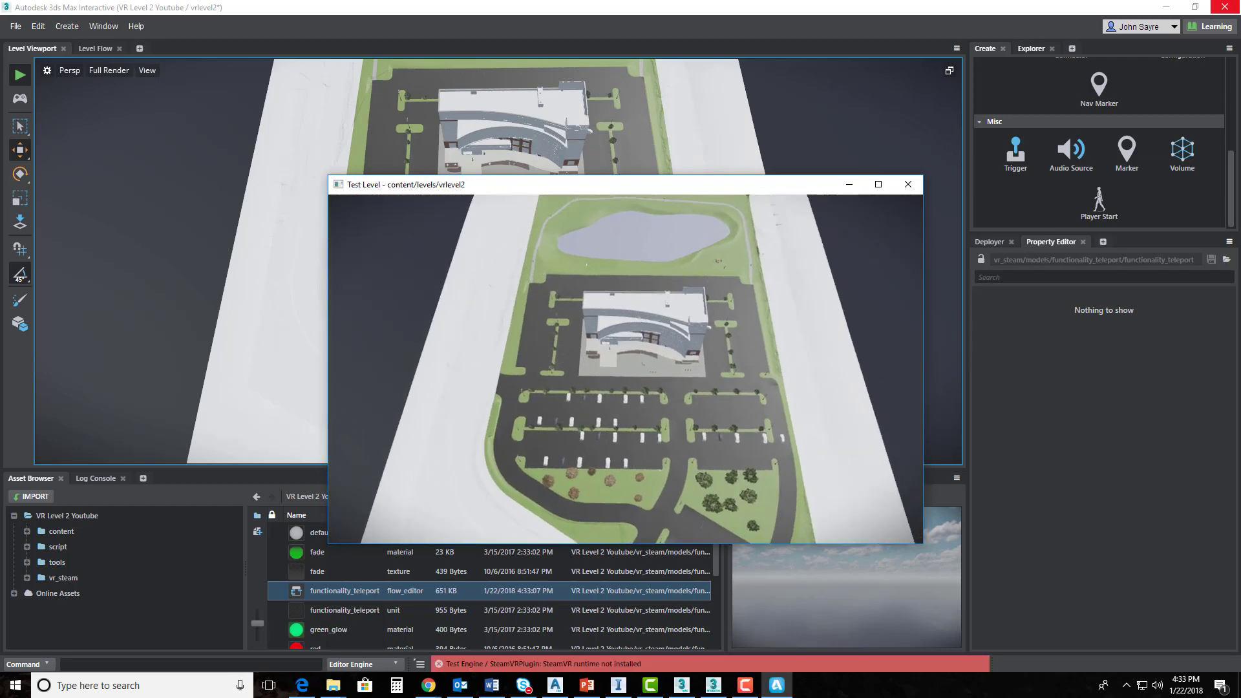
pyautogui.press('Escape')
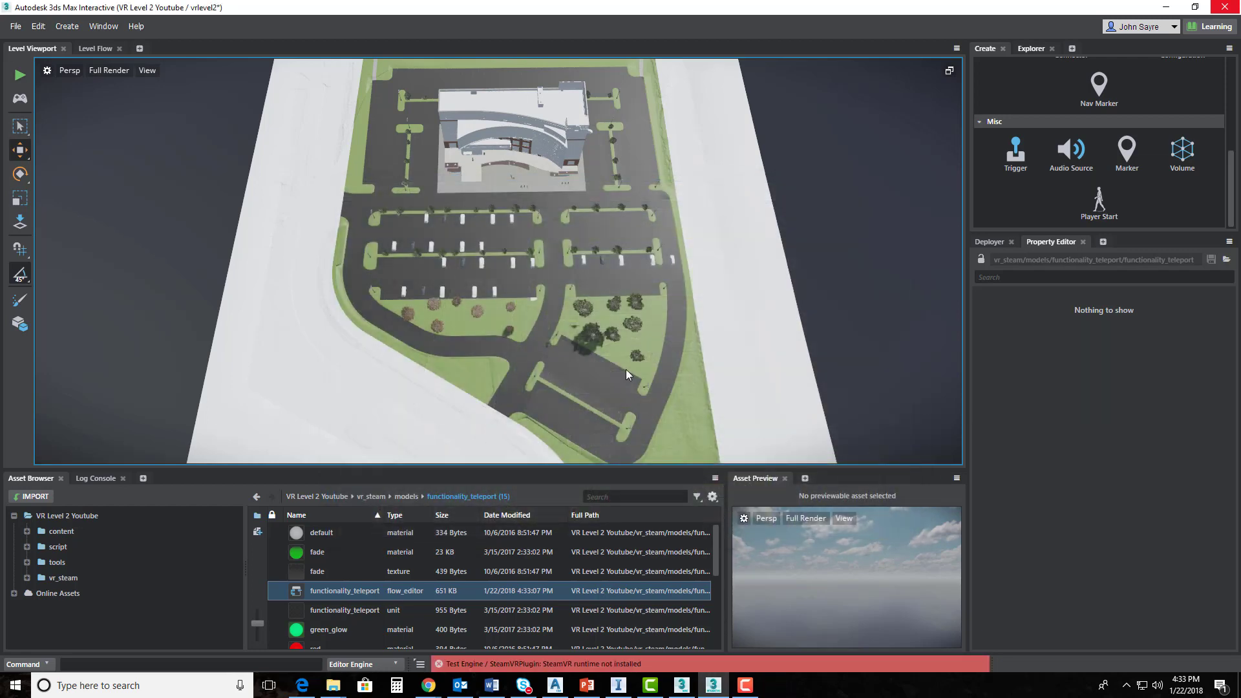